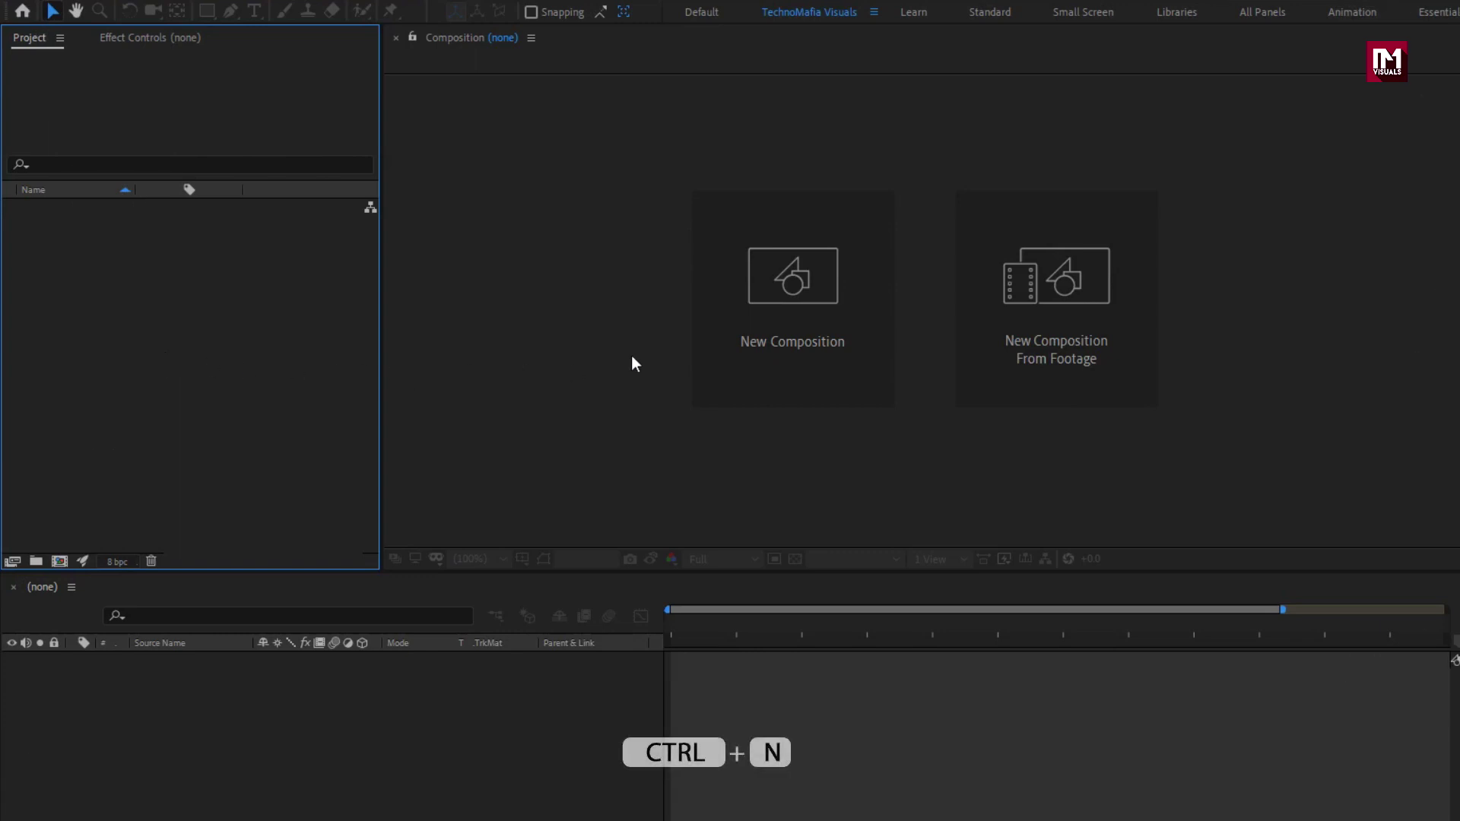
Create a 1920×1080, 30 fps composition named Title_21, 0:00:05:00 long.
left_click(733, 299)
type("Title_21")
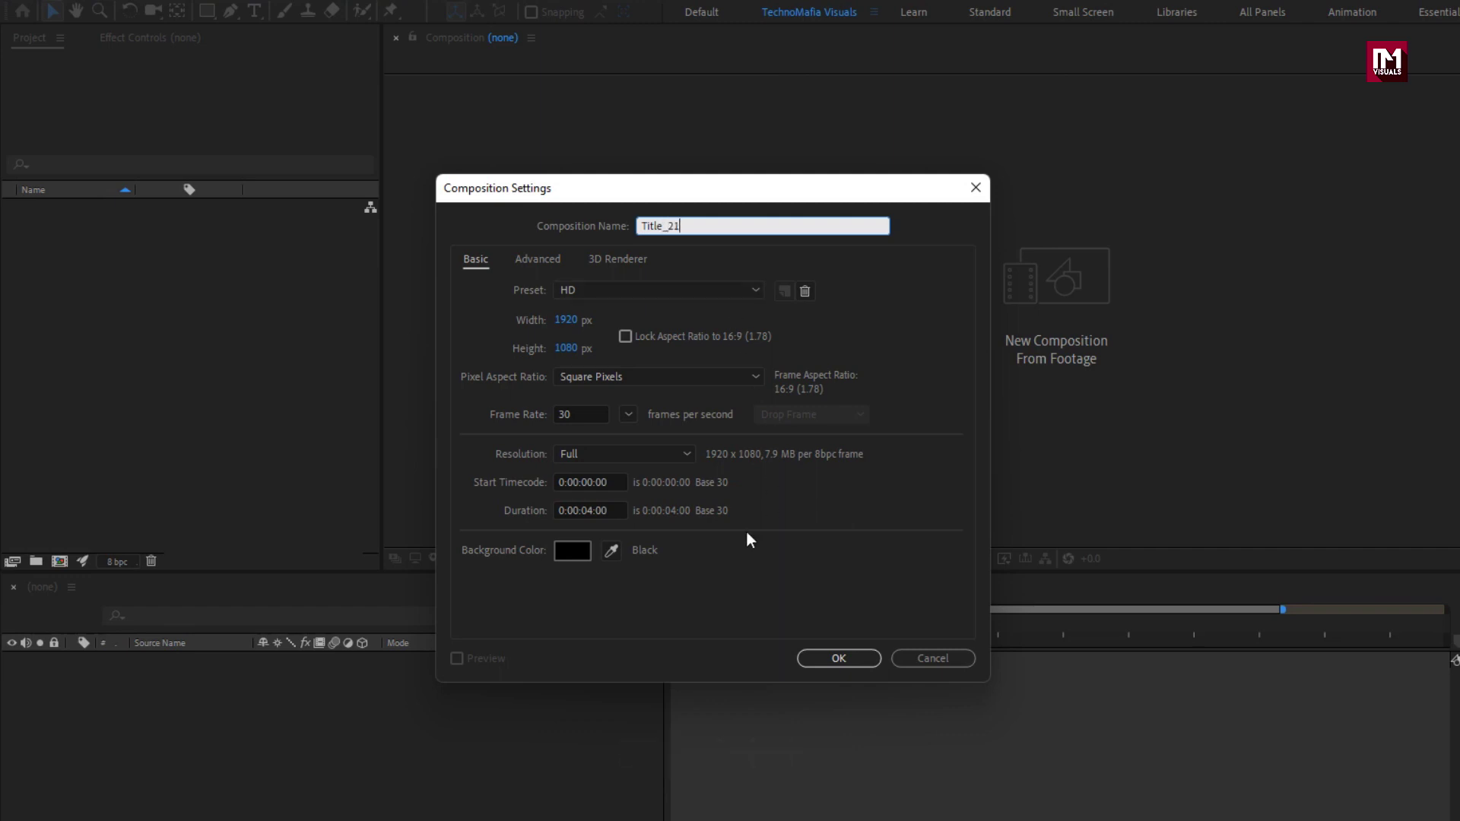
left_click(593, 511)
key("BackSpace")
key("BackSpace")
type("5")
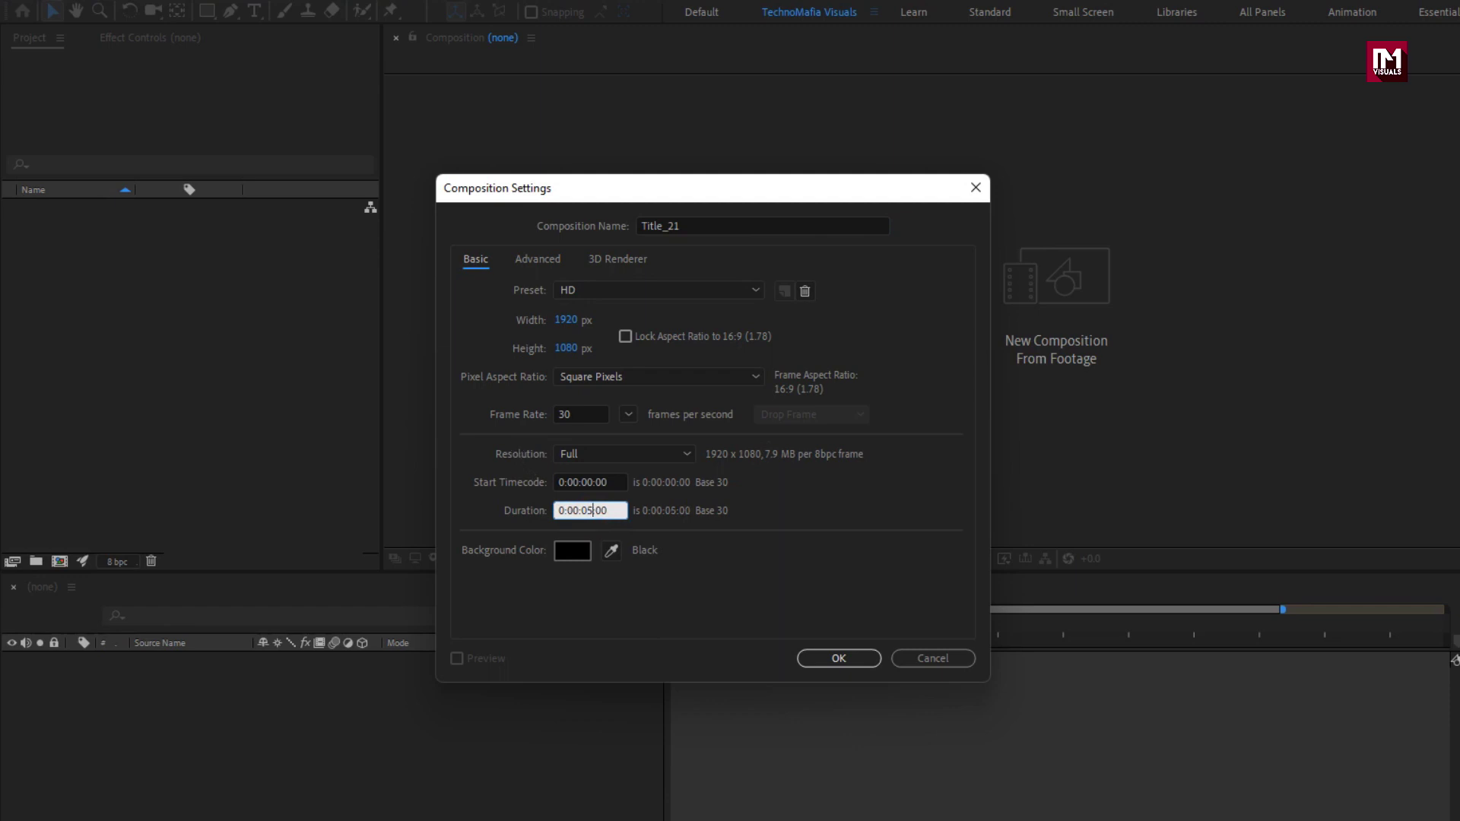
left_click(814, 657)
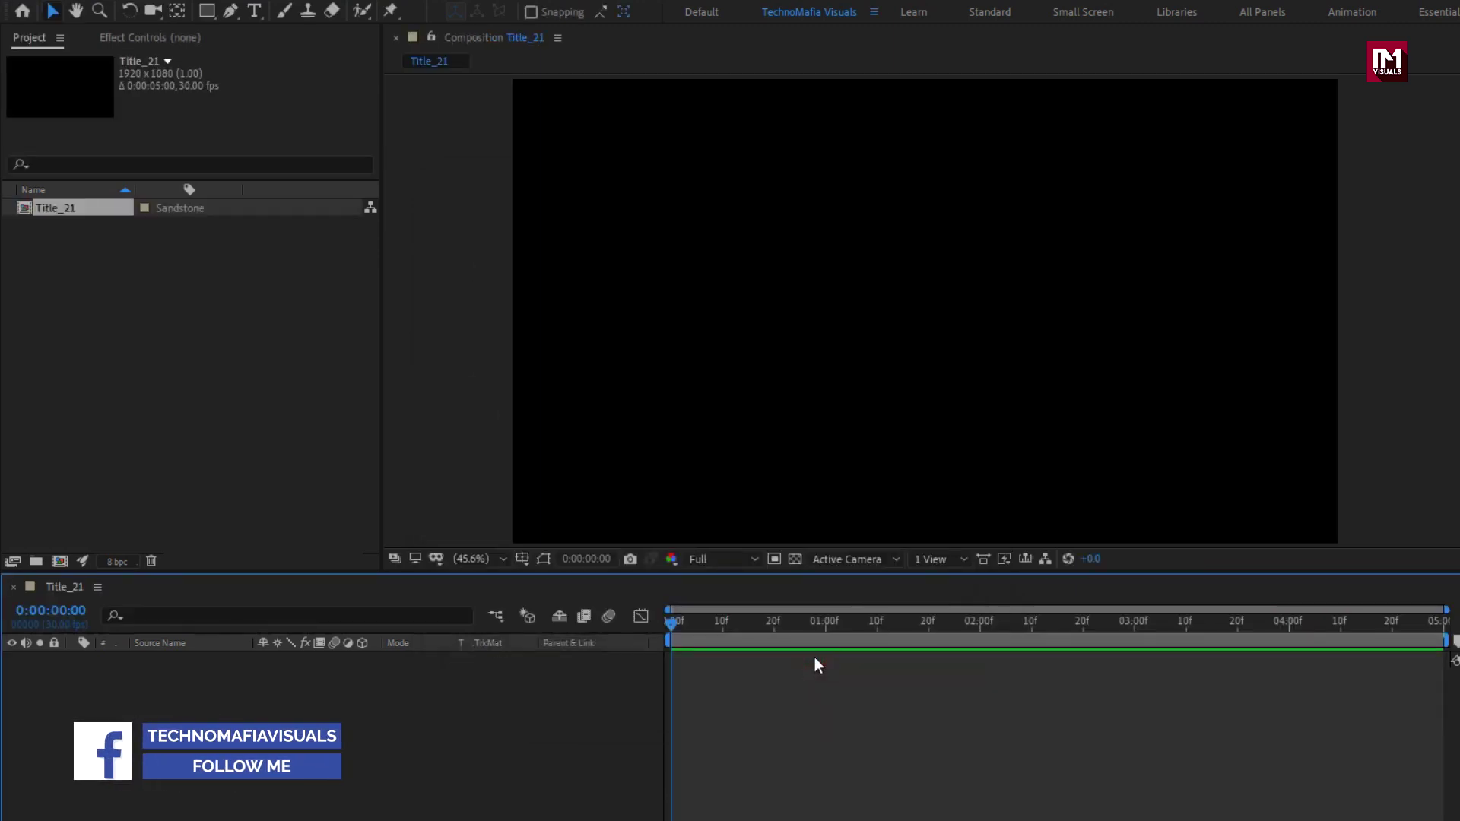
Set the Rectangle tool to no fill and a solid 10 px stroke.
left_click(208, 11)
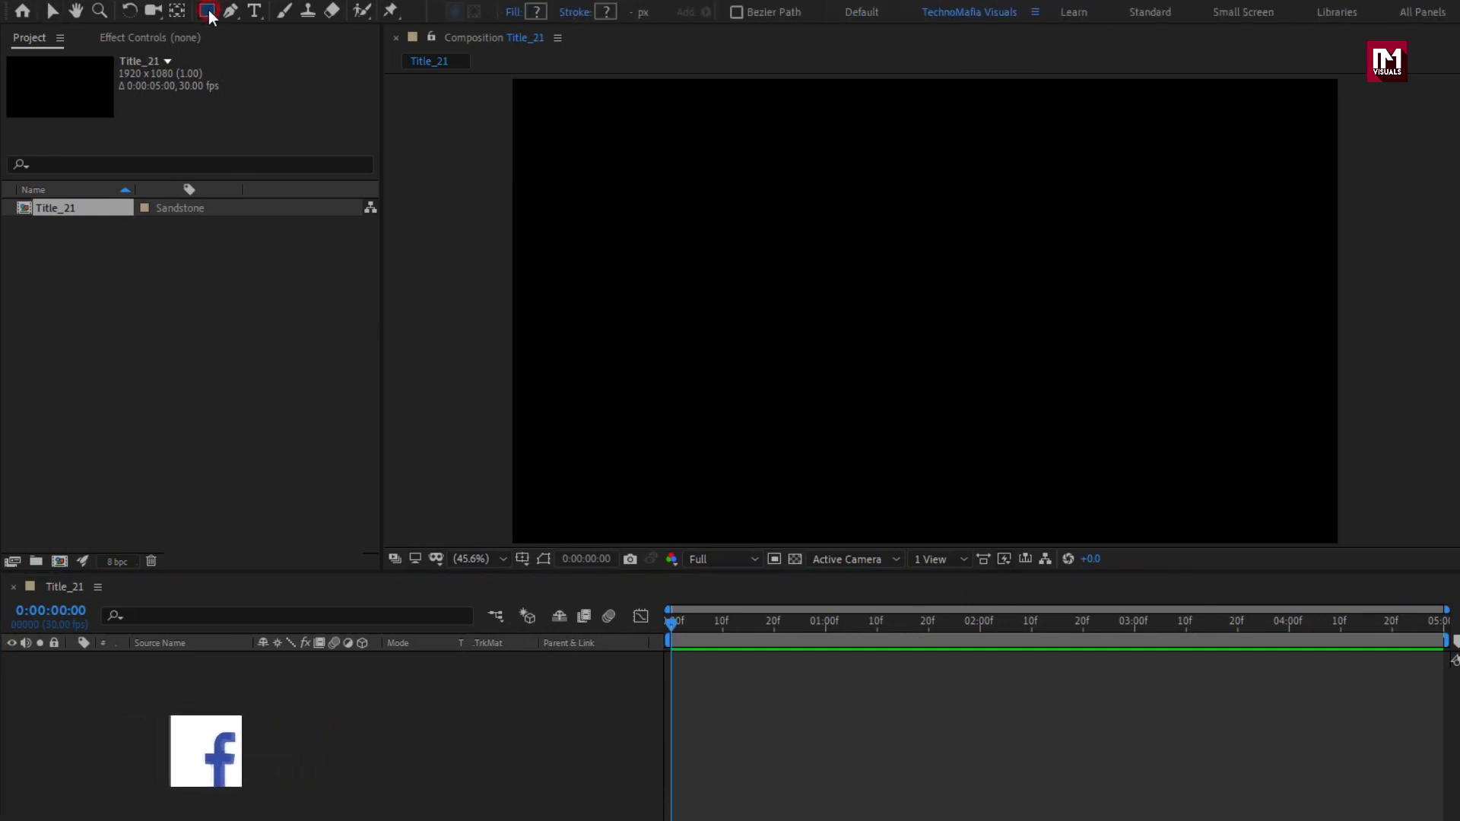
left_click(514, 12)
left_click(463, 278)
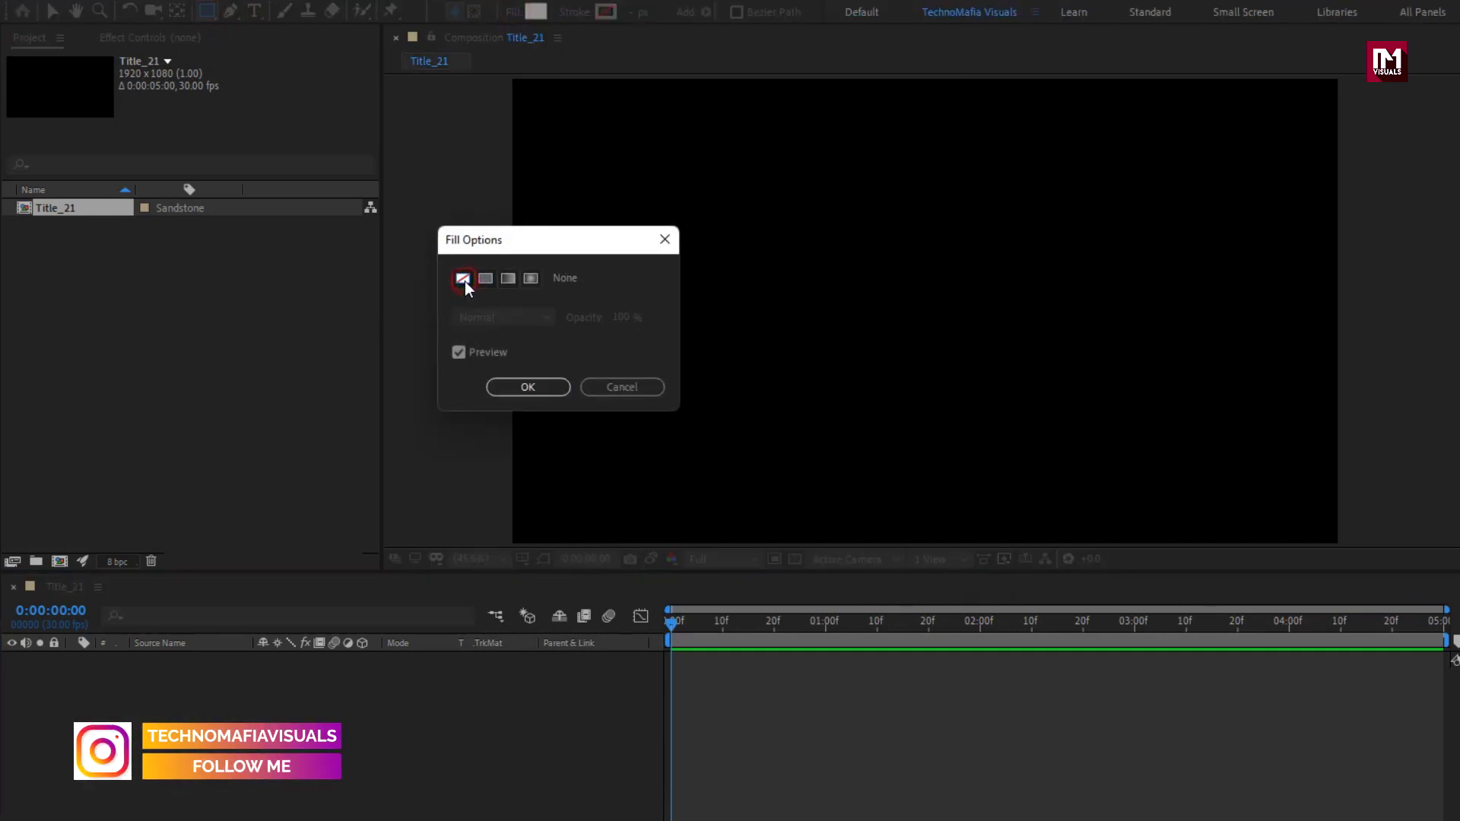
left_click(508, 378)
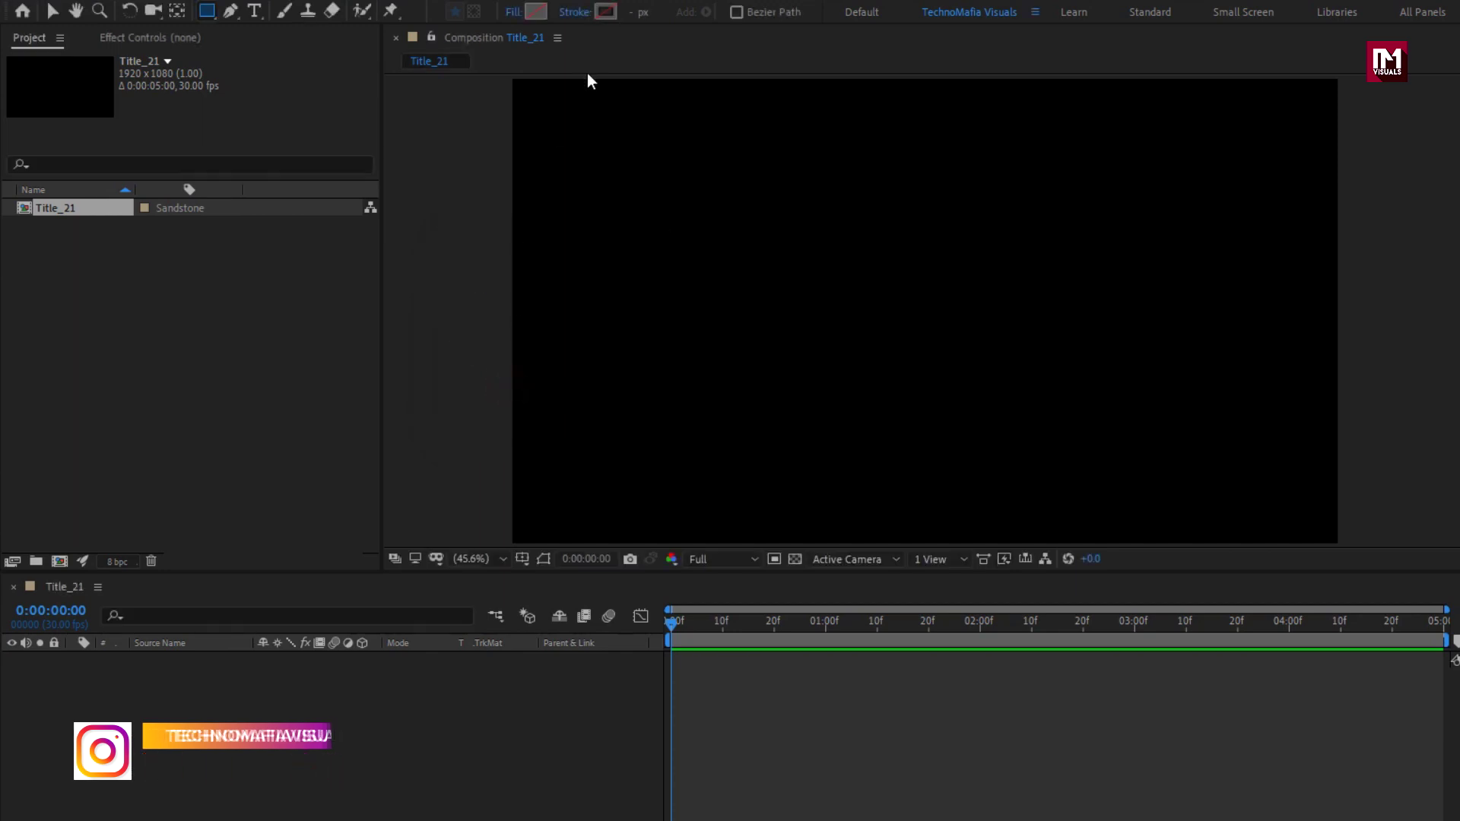
left_click(580, 16)
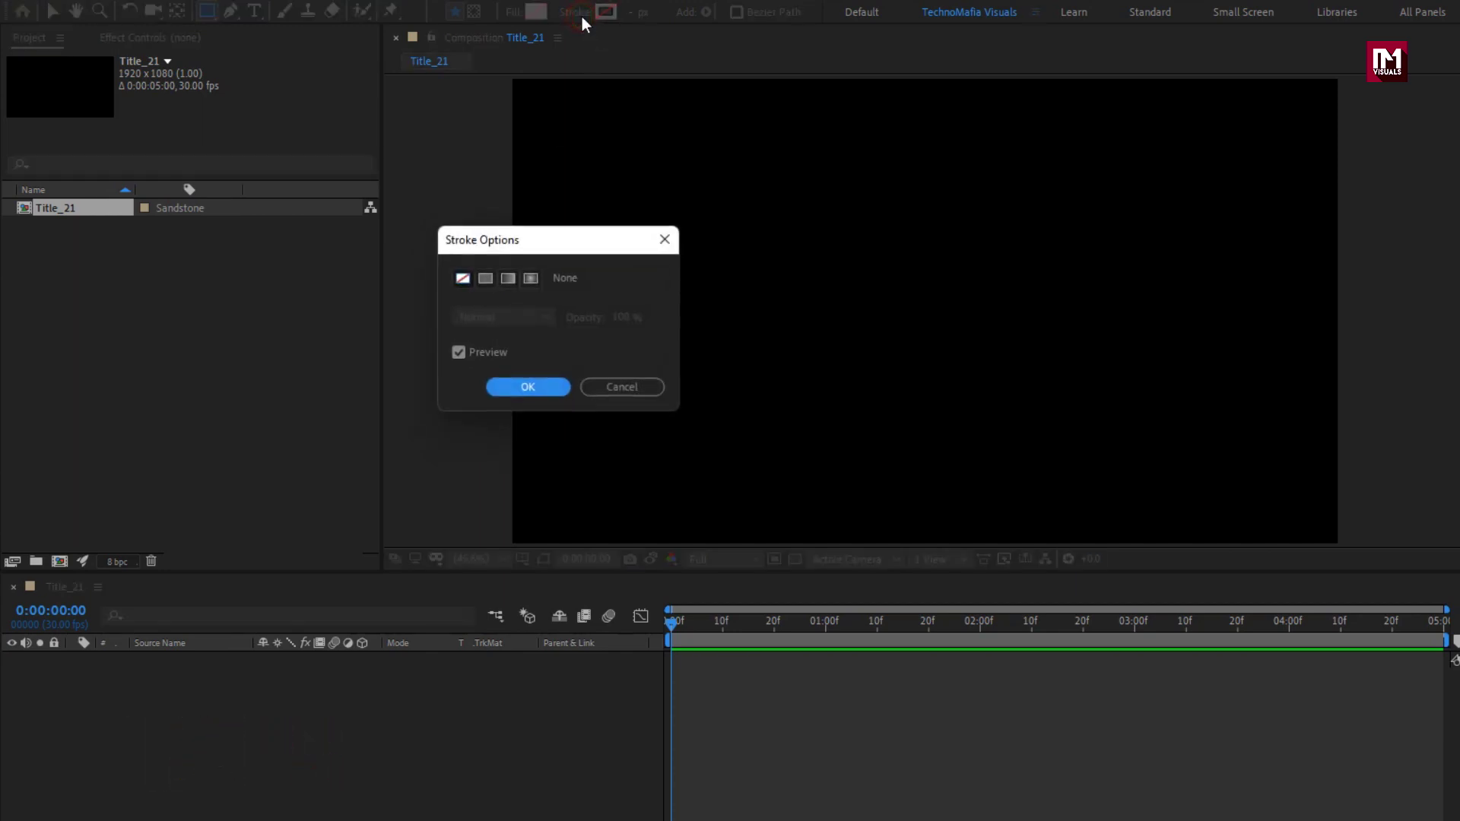
left_click(484, 280)
left_click(508, 384)
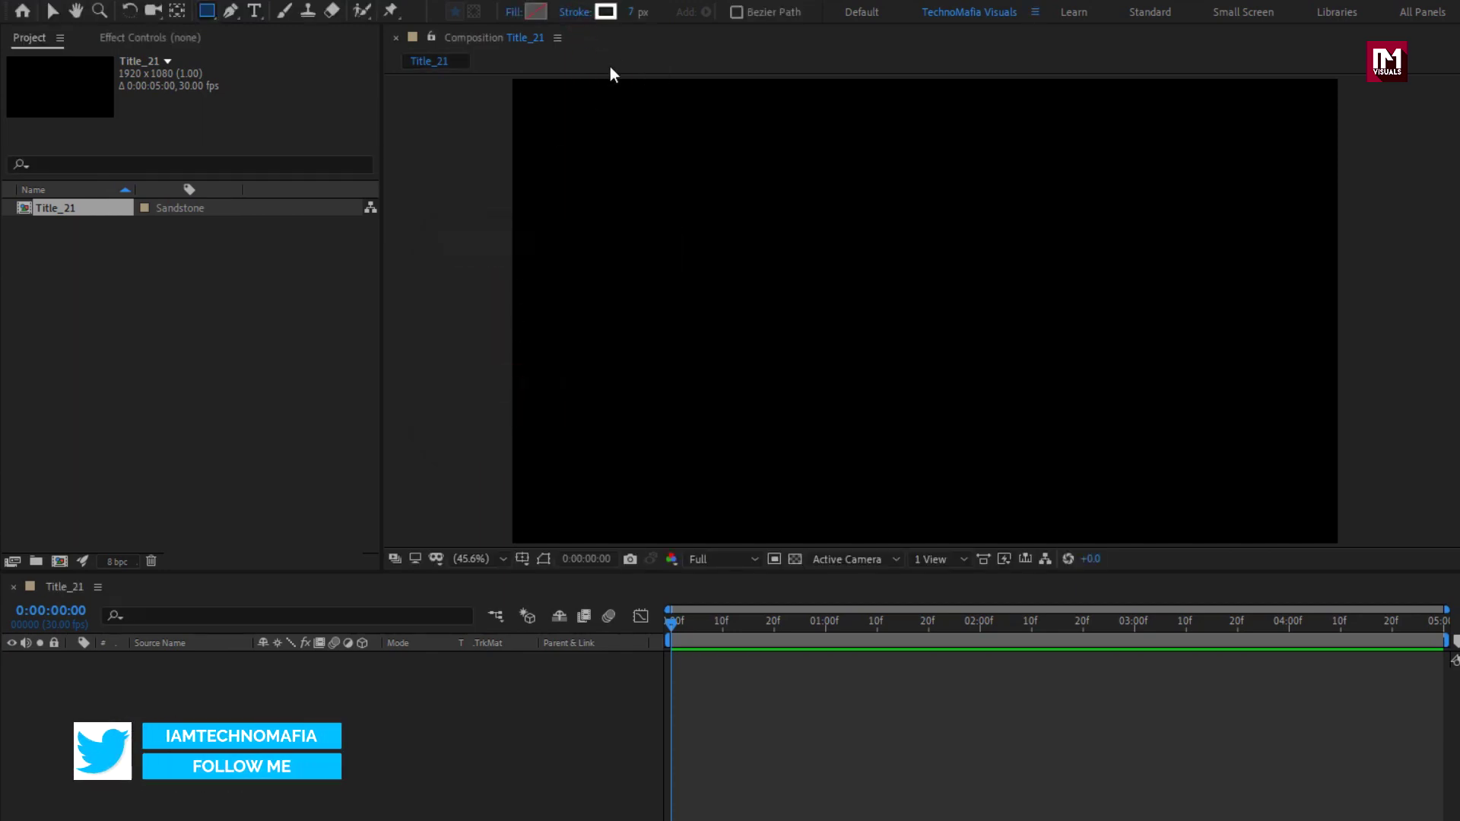
type("10")
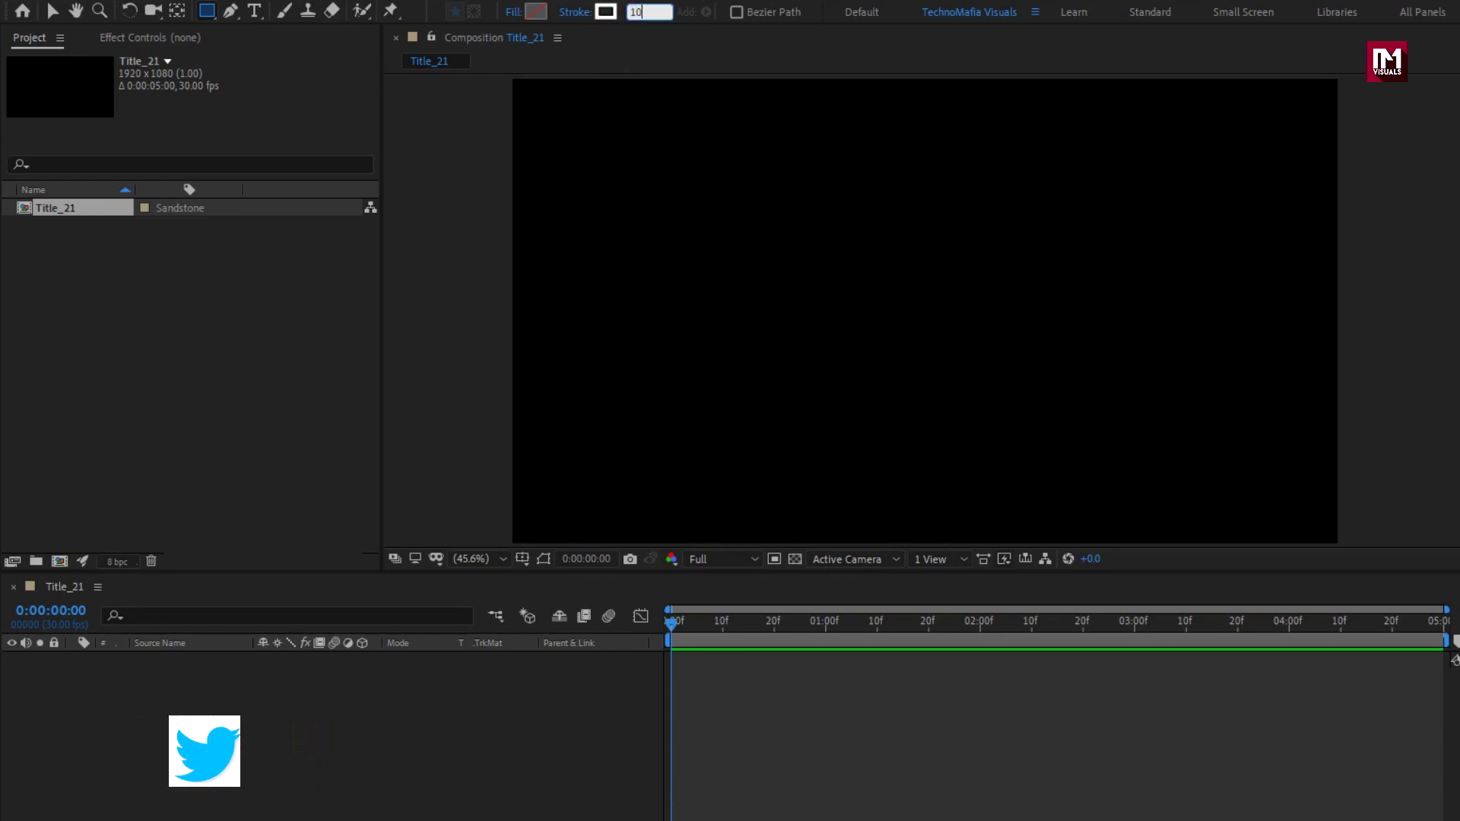
key("Return")
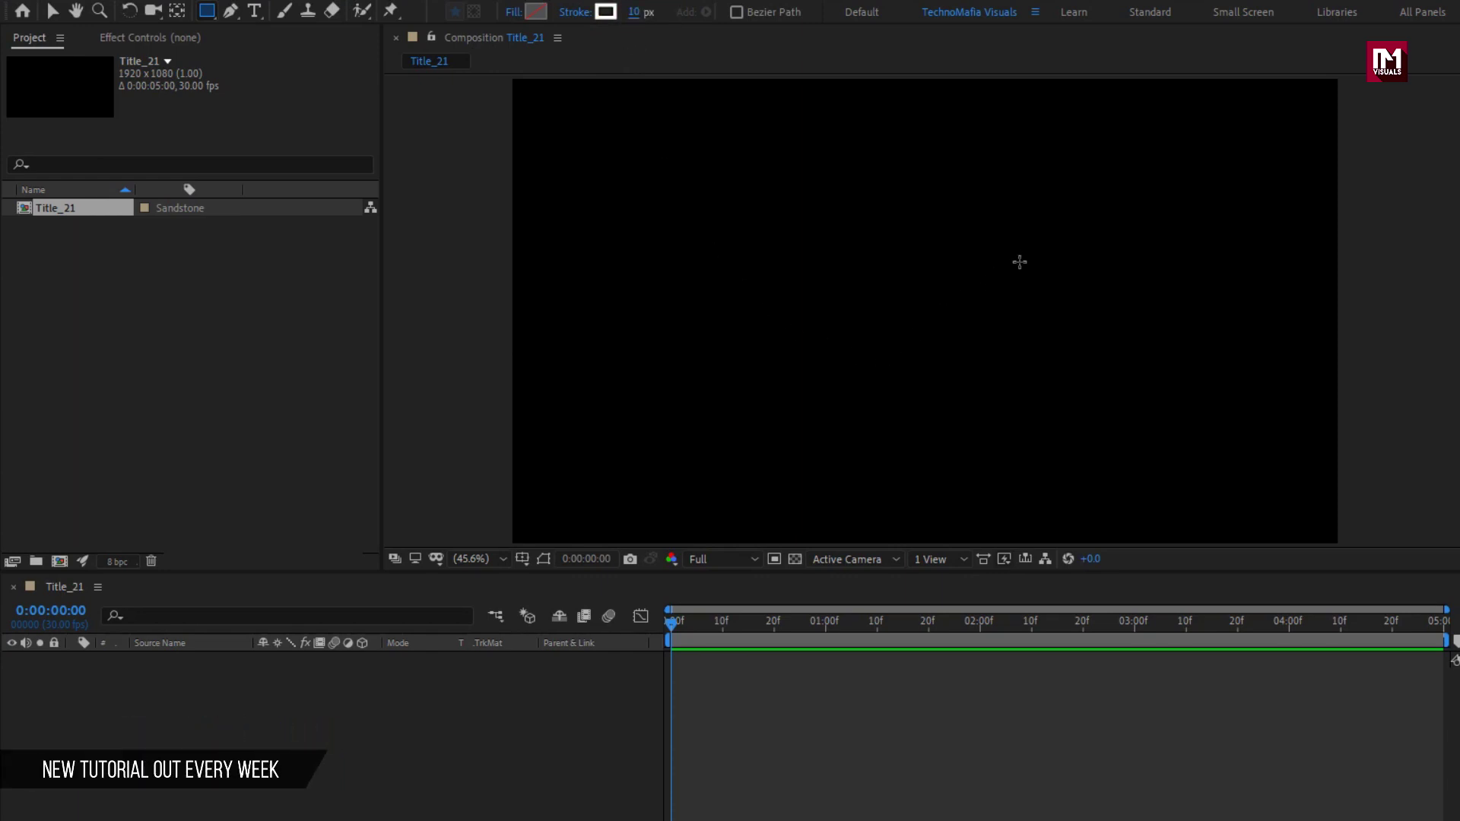
Draw a square near the composition centre and raise its stroke width to 12 px.
mouse_move(772, 206)
left_mouse_down()
mouse_move(942, 271)
mouse_move(1022, 403)
mouse_move(994, 323)
left_mouse_up()
left_click(637, 12)
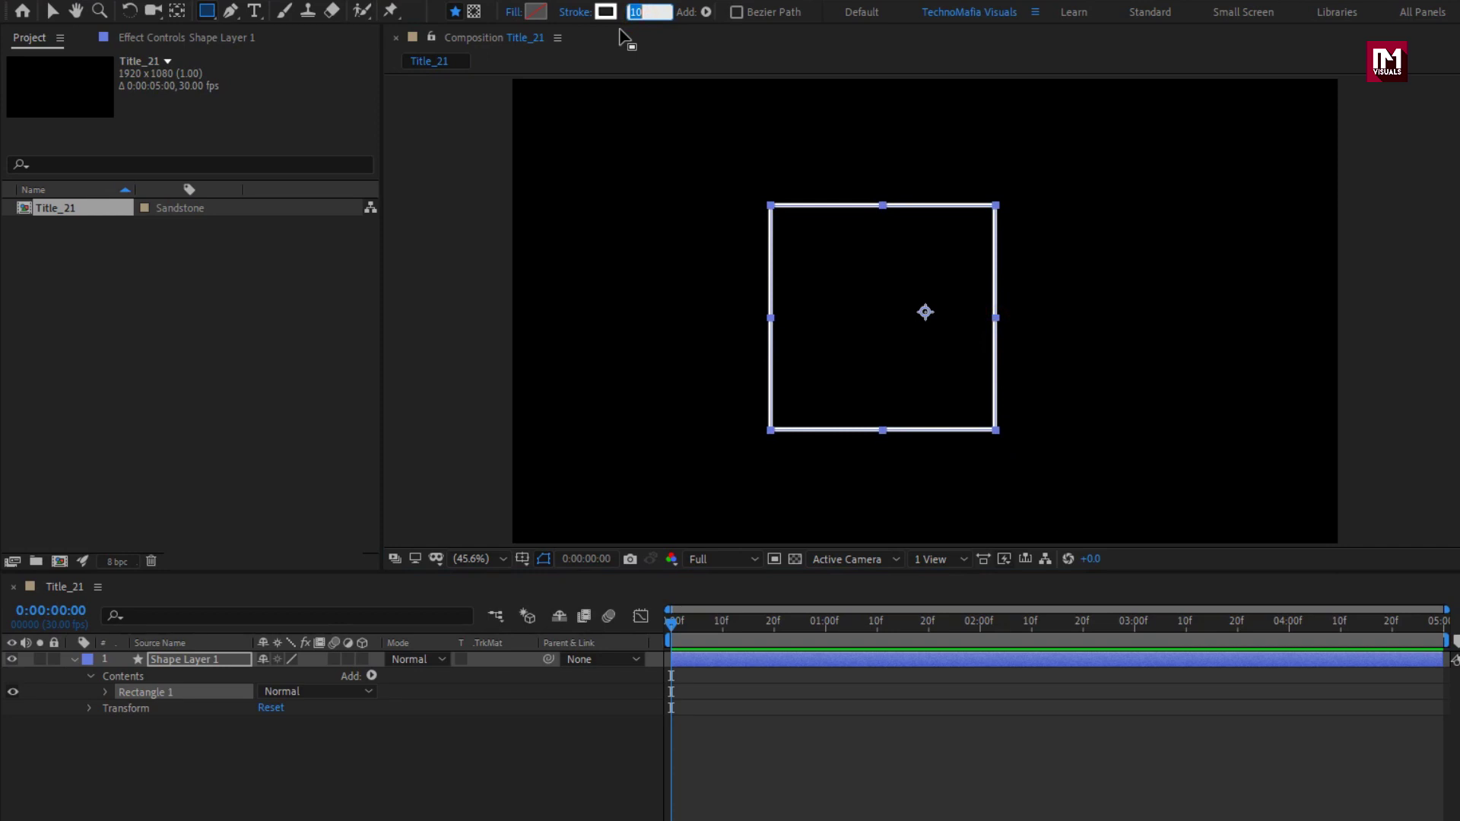
type("12")
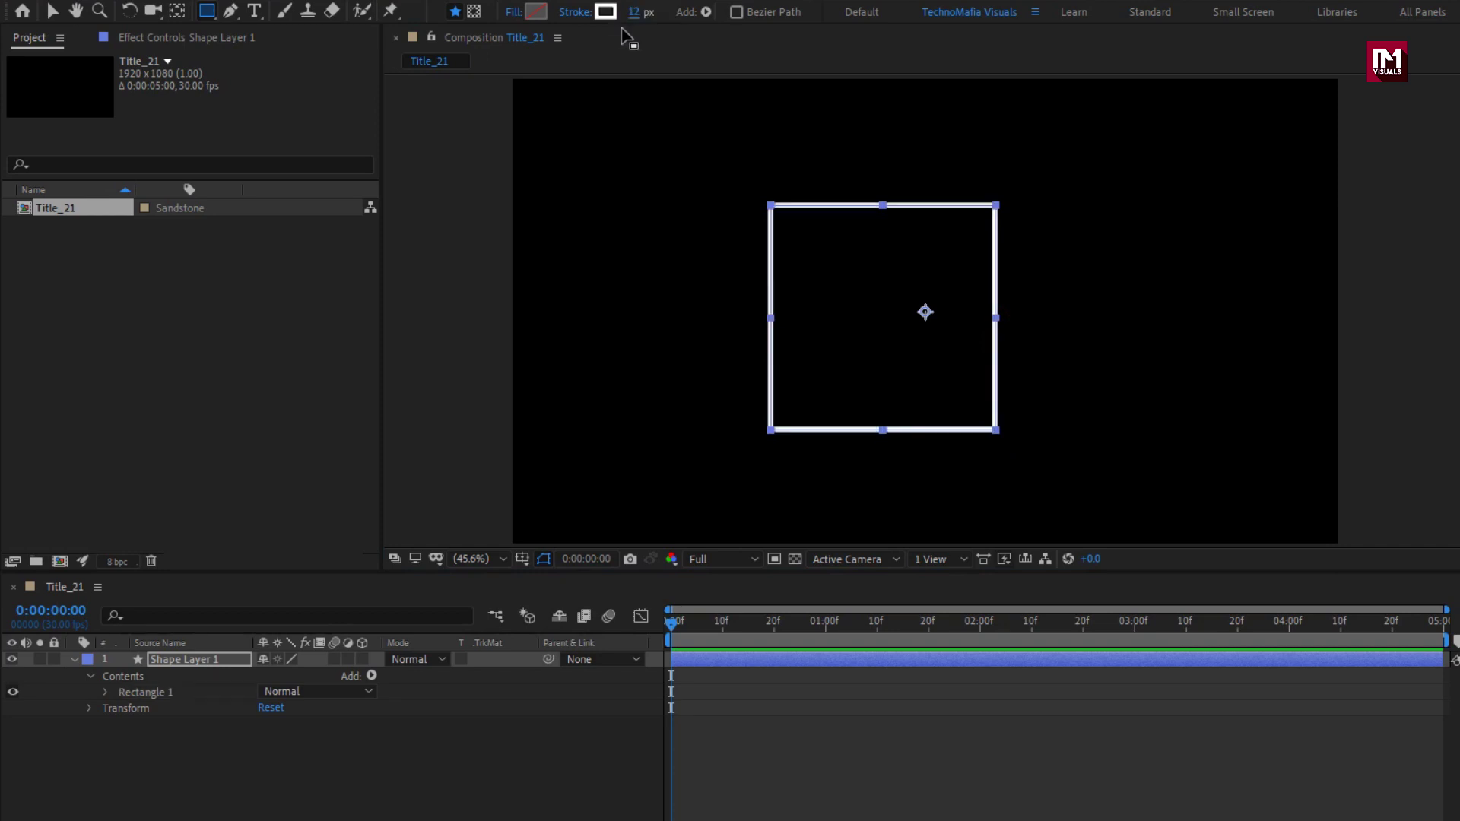
left_click(904, 372)
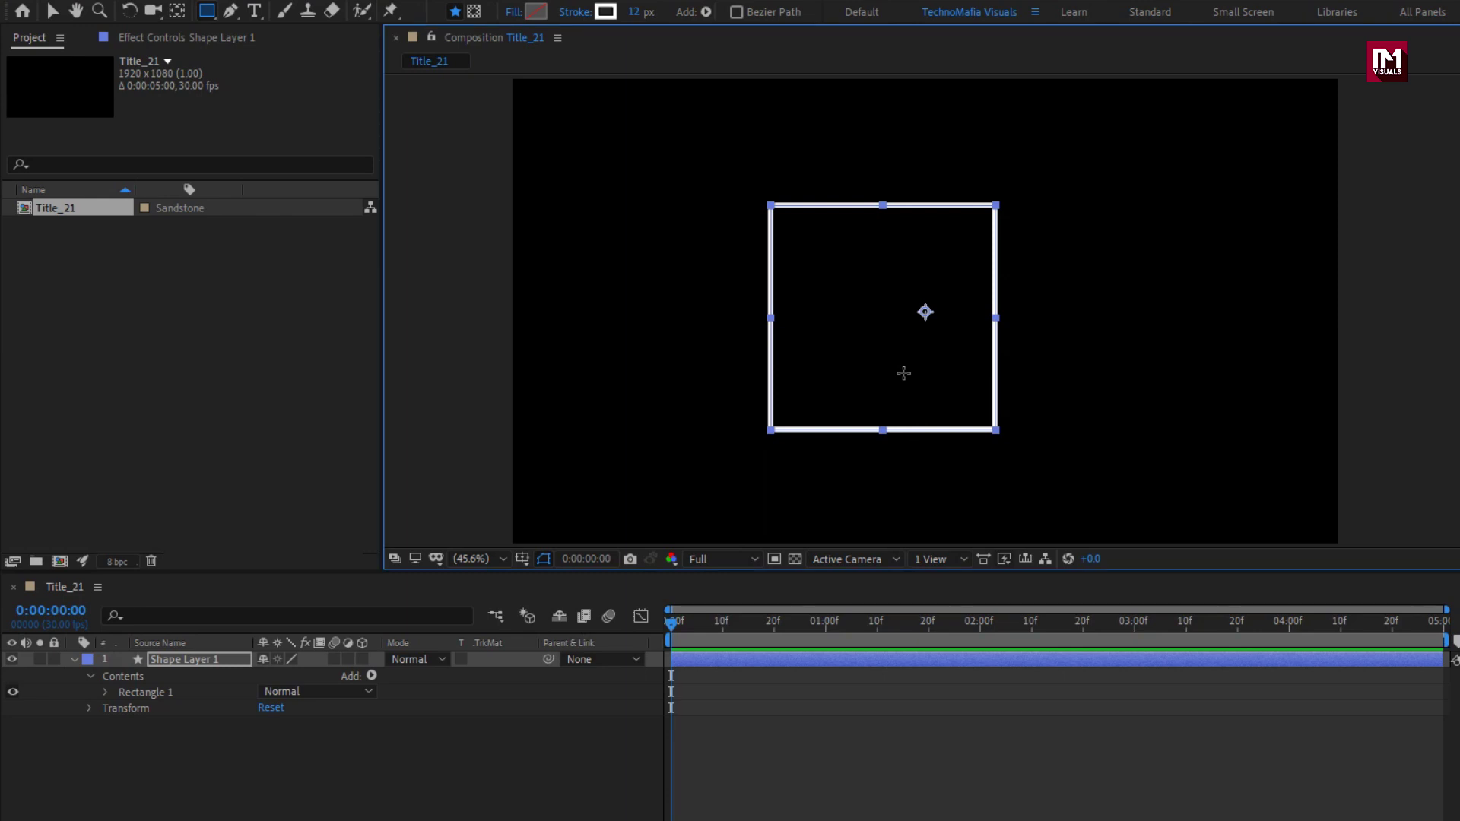
left_click(73, 660)
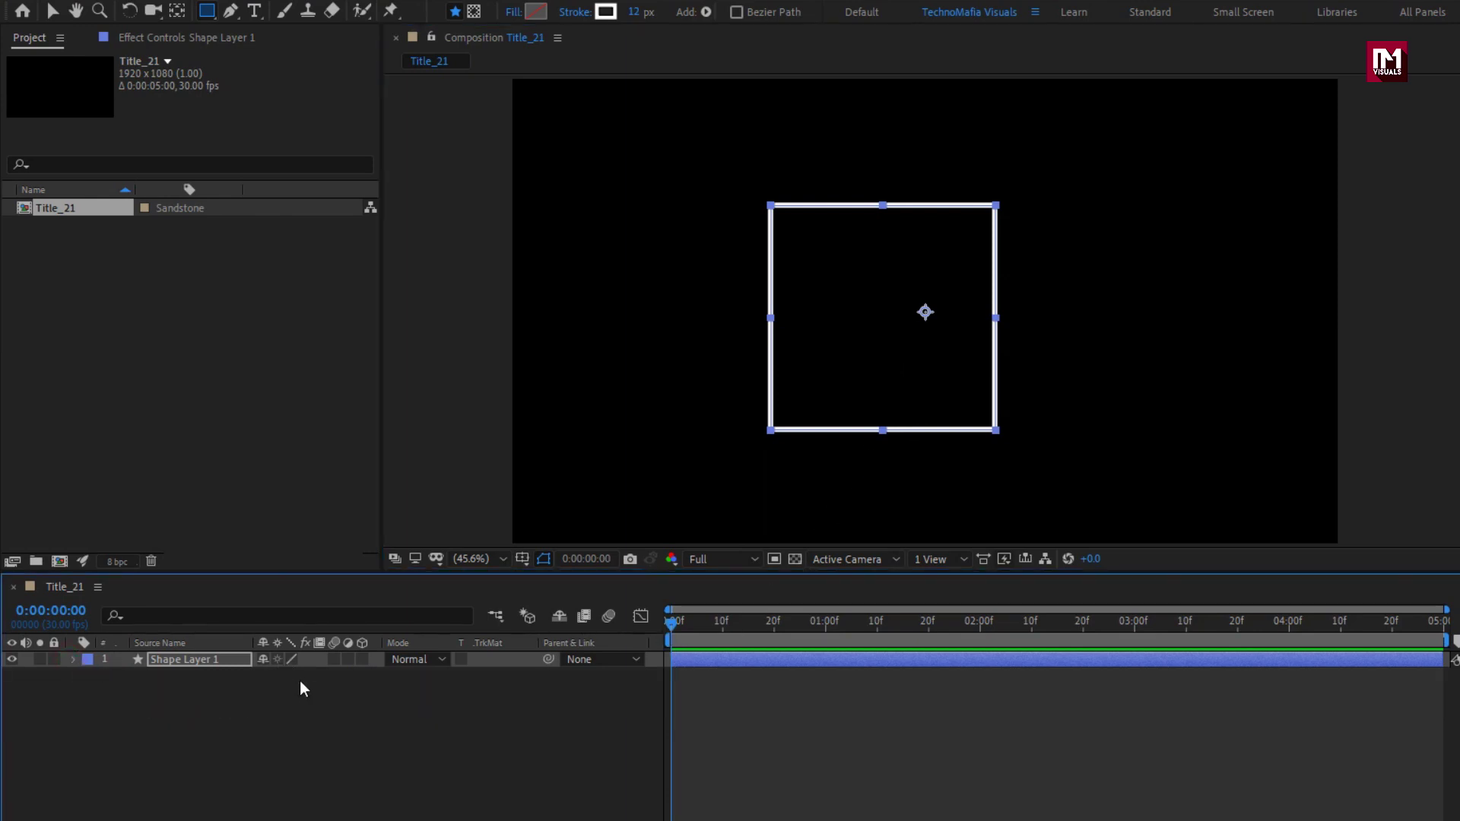
Add a MOTION text layer and move it down over the square.
left_click(256, 11)
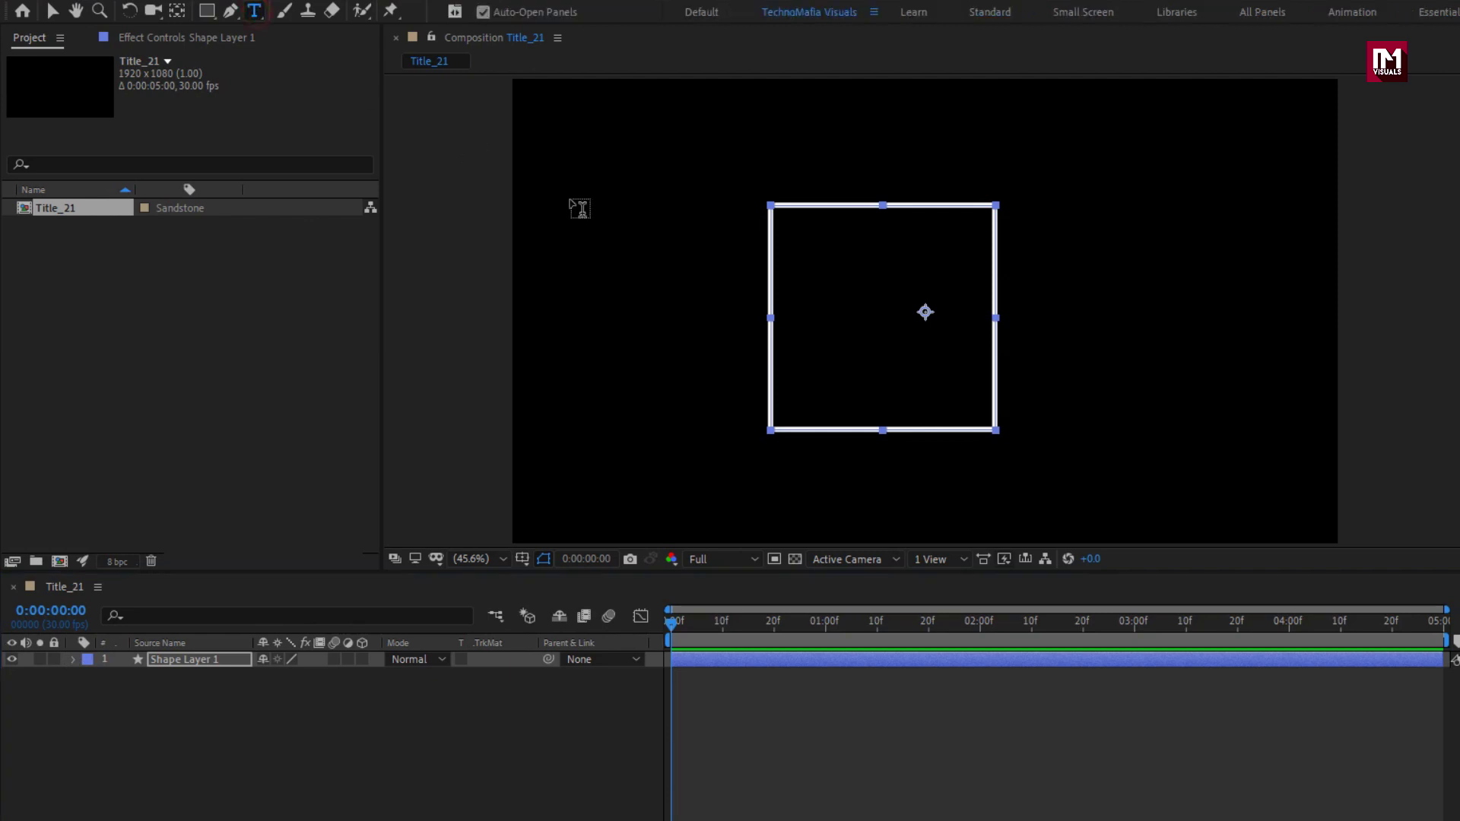
left_click(922, 283)
type("MO")
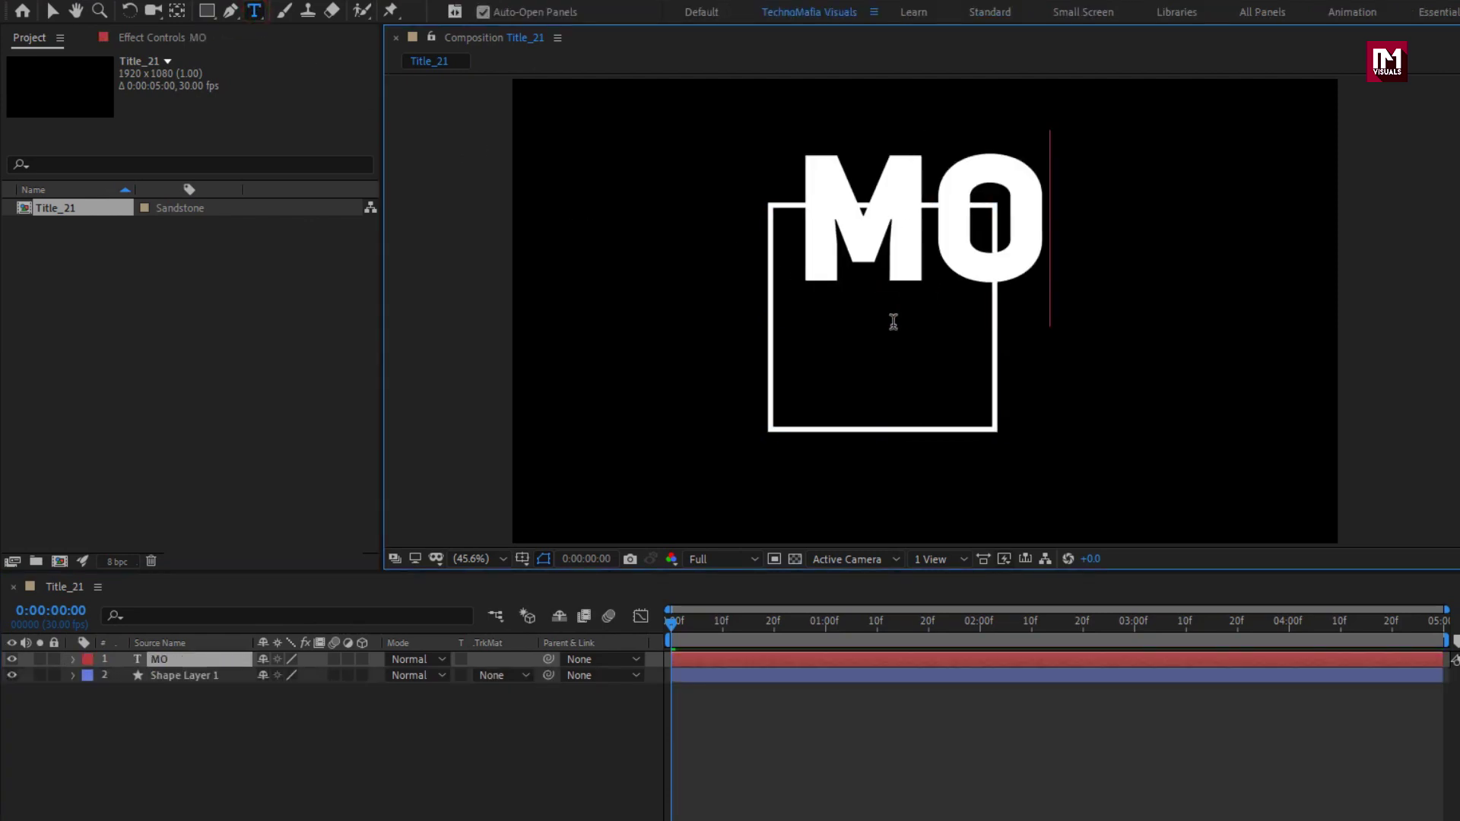
type("TION")
key("Escape")
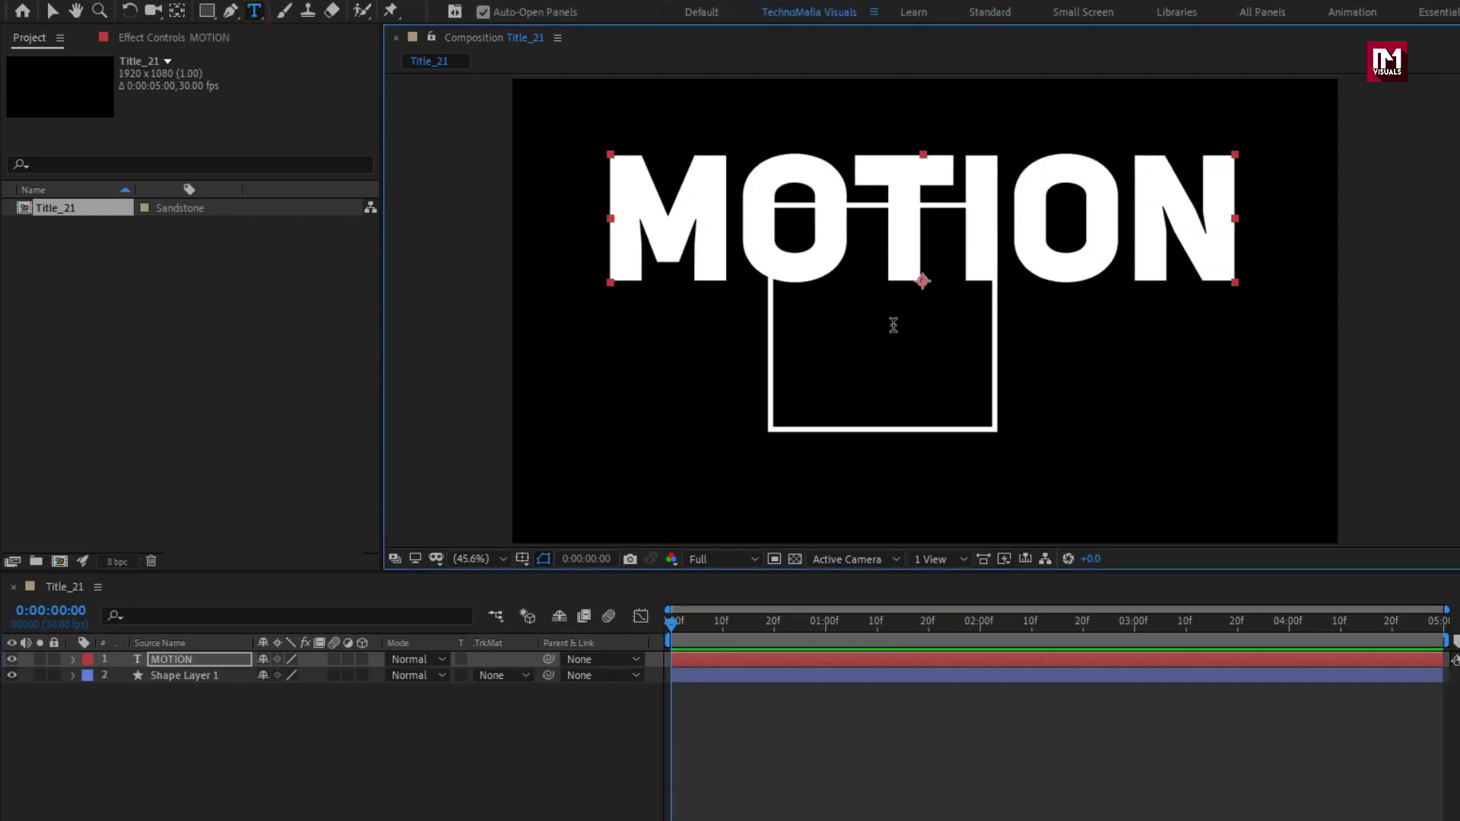
key("v")
left_click_drag(891, 208, 992, 294)
Set MOTION to Objective Light at 120 px, positioned in the square's upper middle.
left_click(1260, 616)
type("obje")
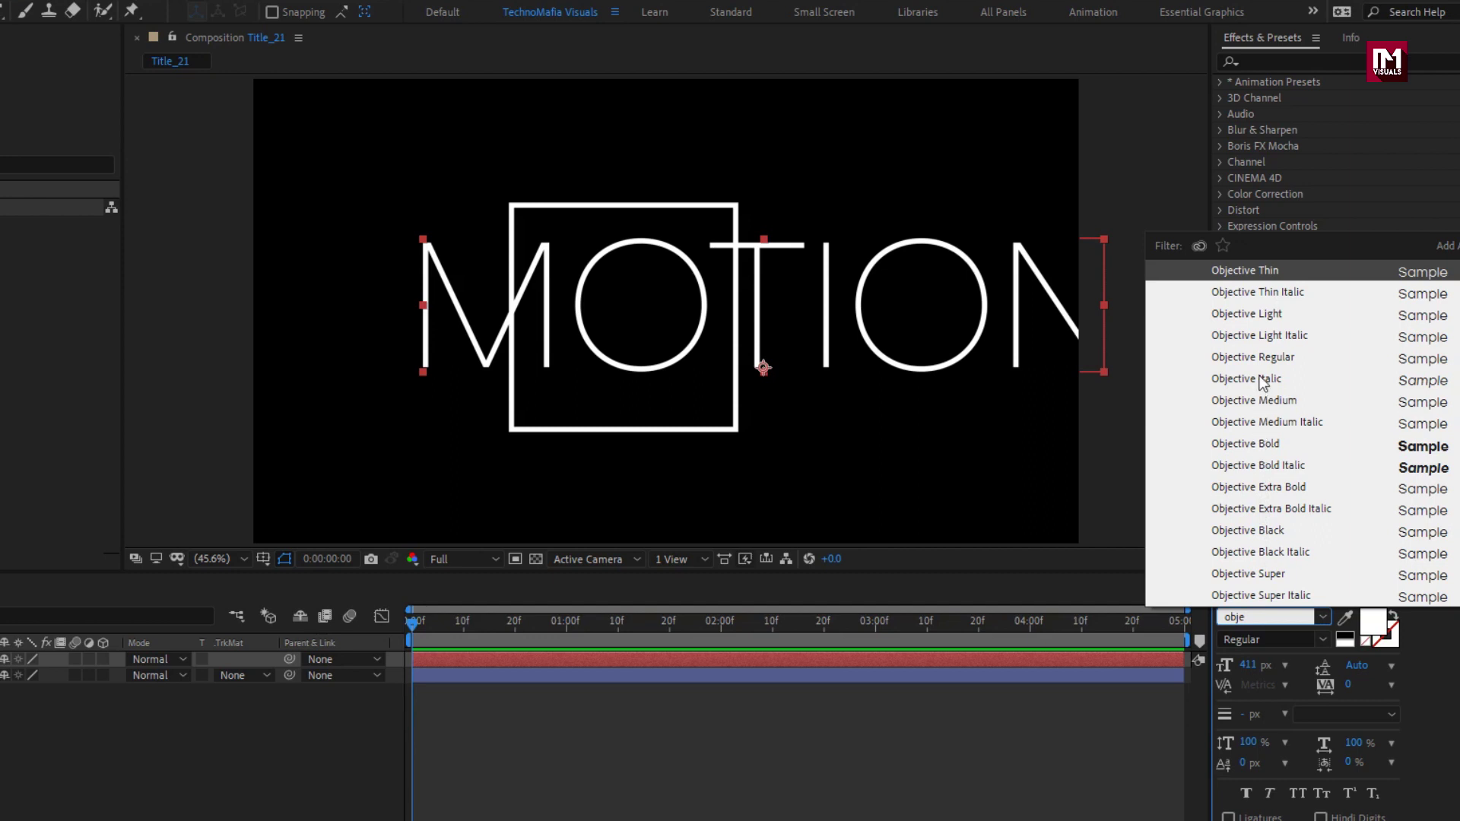
left_click(1264, 321)
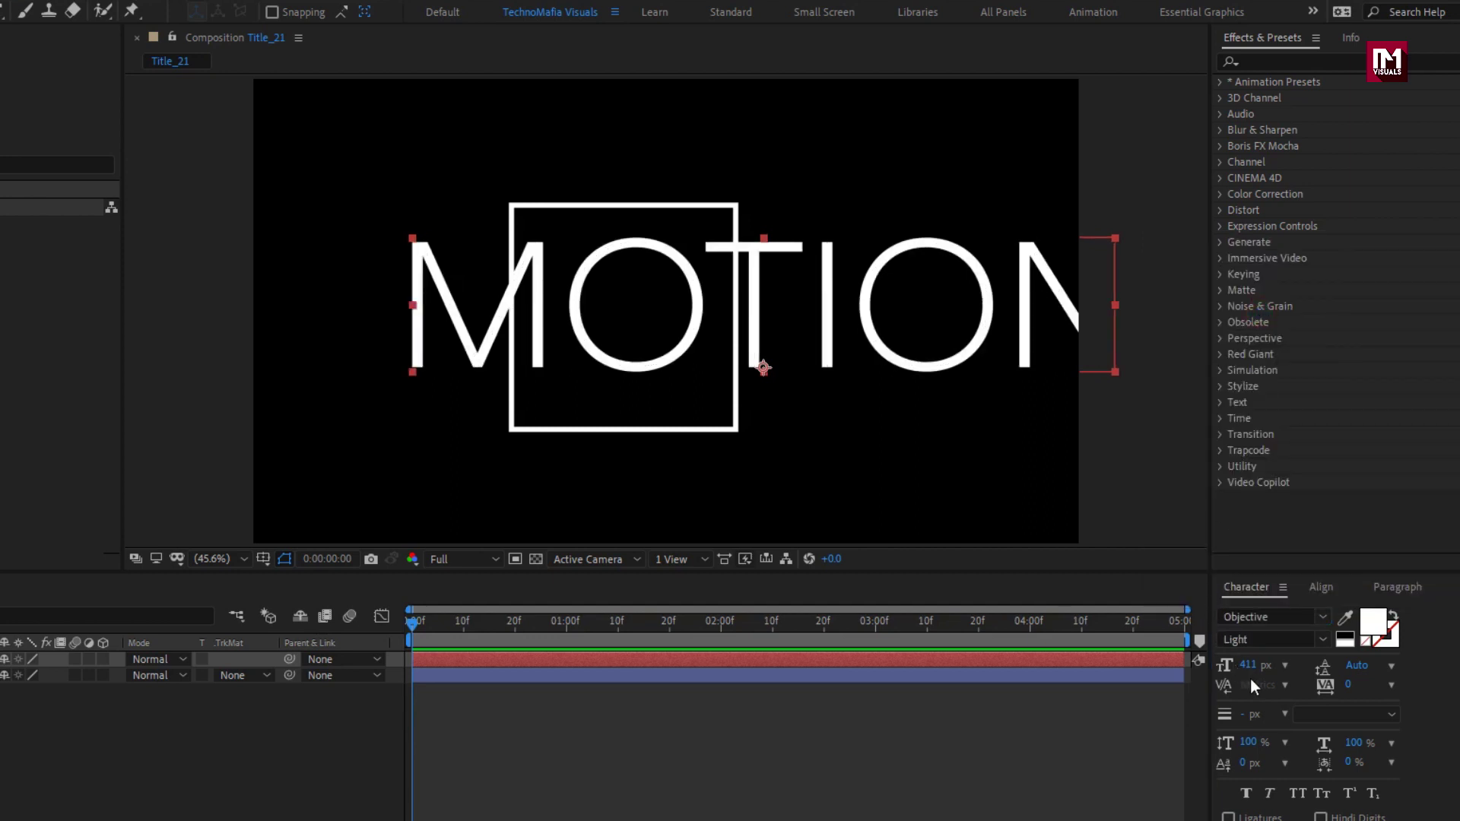
left_click_drag(1254, 670, 978, 651)
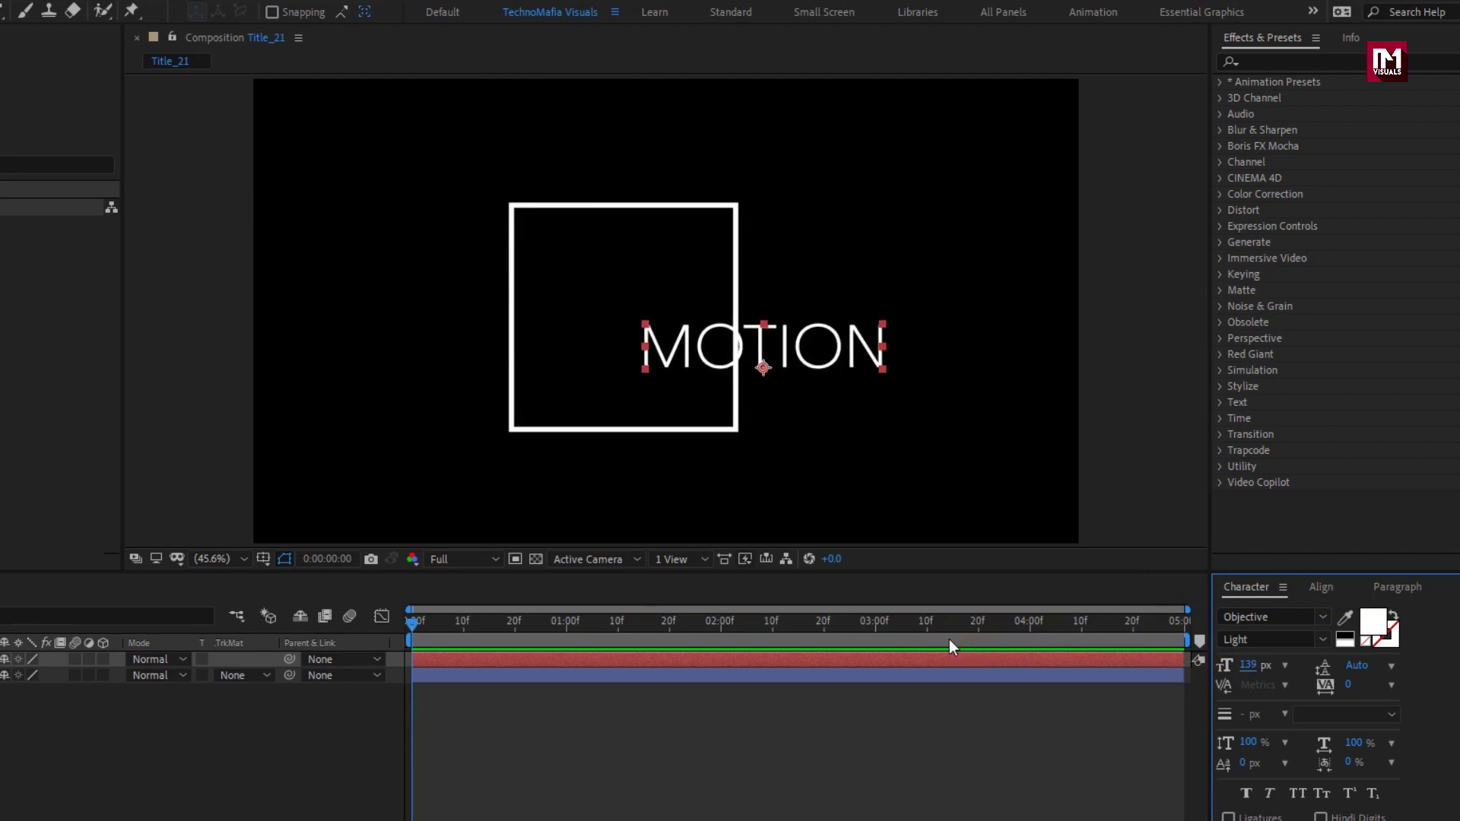
left_click_drag(757, 348, 666, 296)
left_click_drag(1253, 673, 1231, 668)
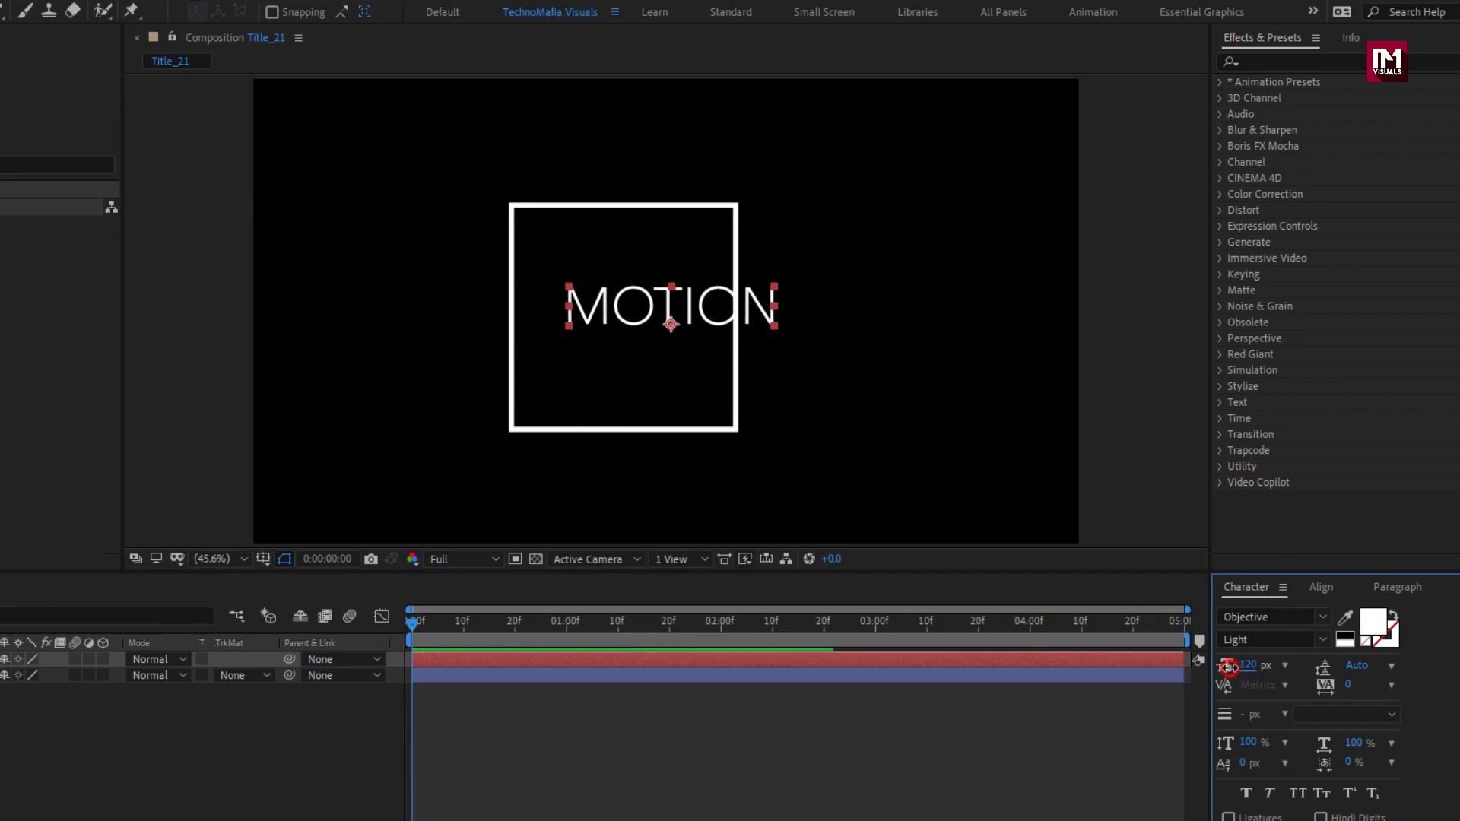
mouse_move(637, 313)
left_mouse_down()
mouse_move(635, 295)
mouse_move(622, 301)
left_mouse_up()
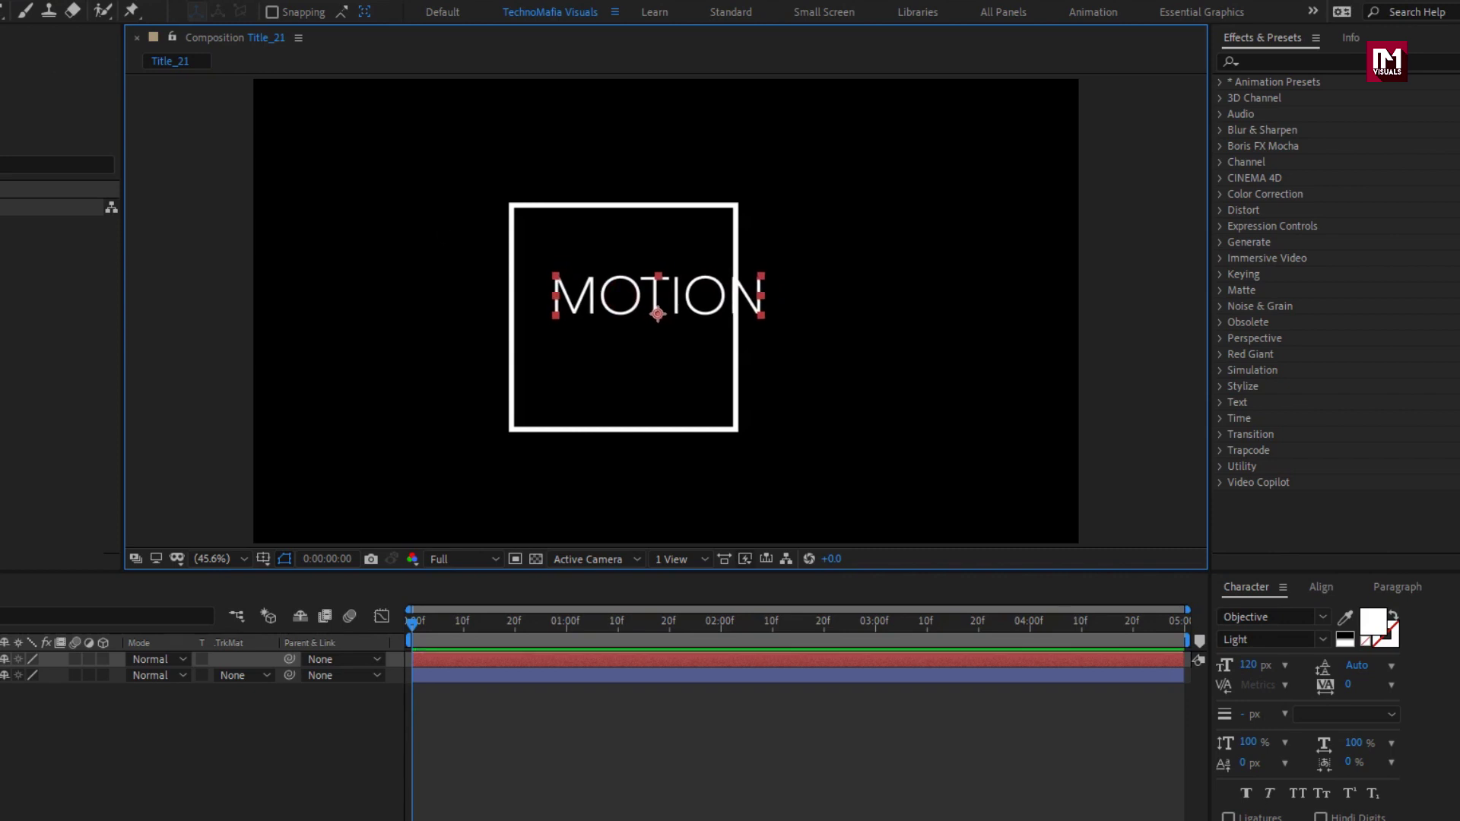
left_click(3, 11)
Add a GRAPHICS text layer and place it under MOTION.
left_click(583, 368)
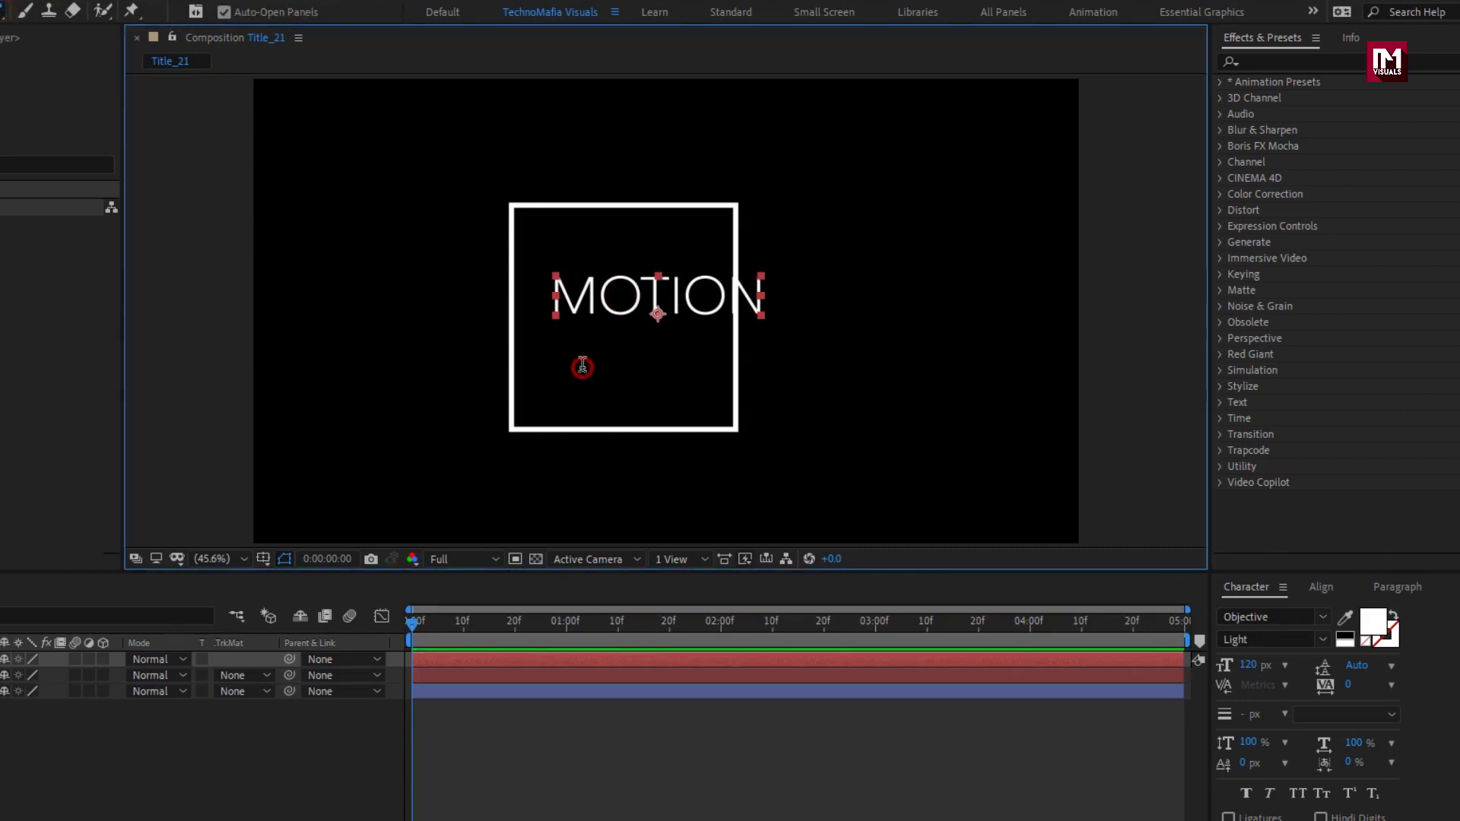
type("GRAP")
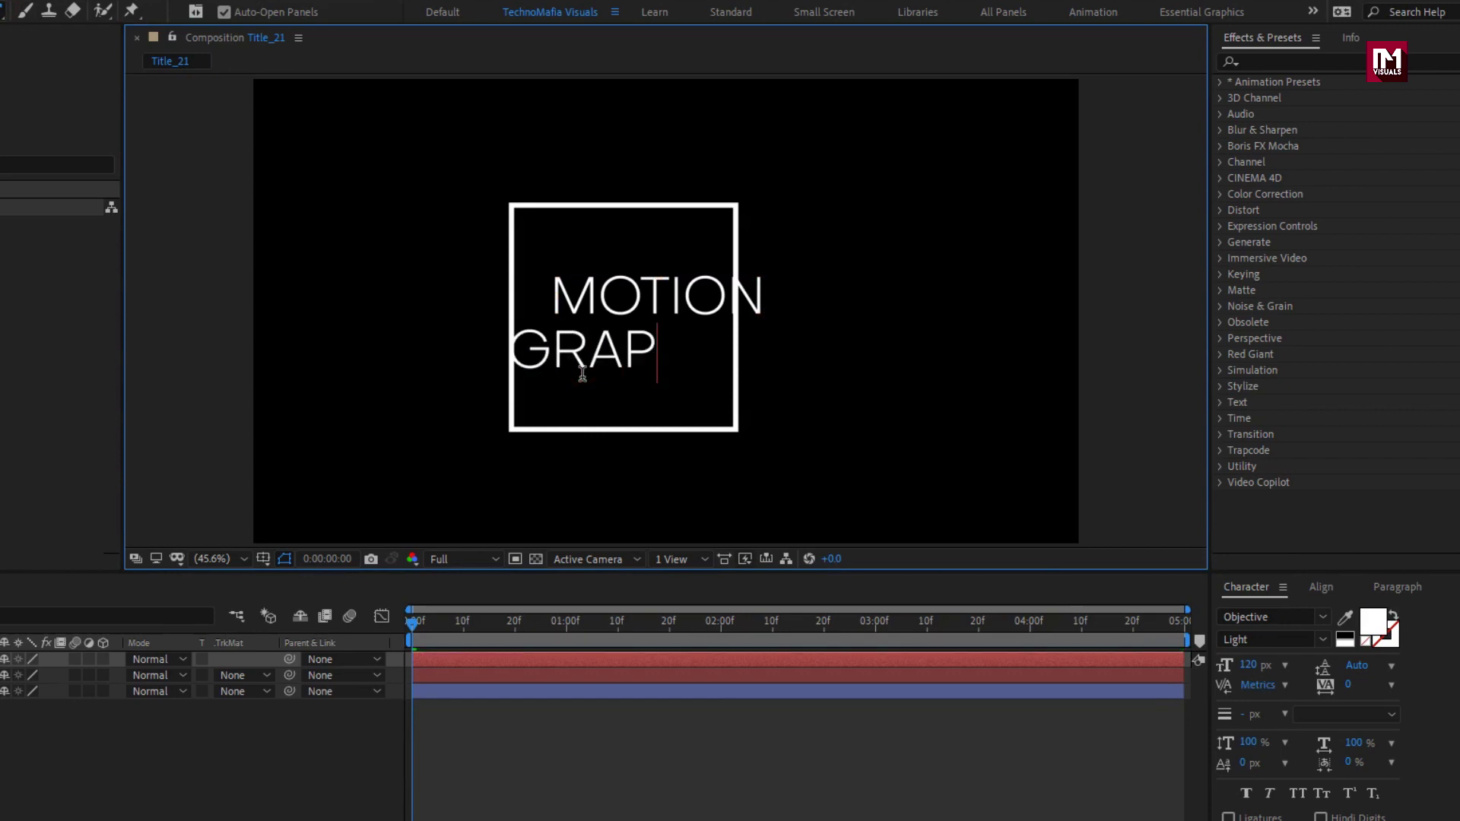
type("HICS")
key("Escape")
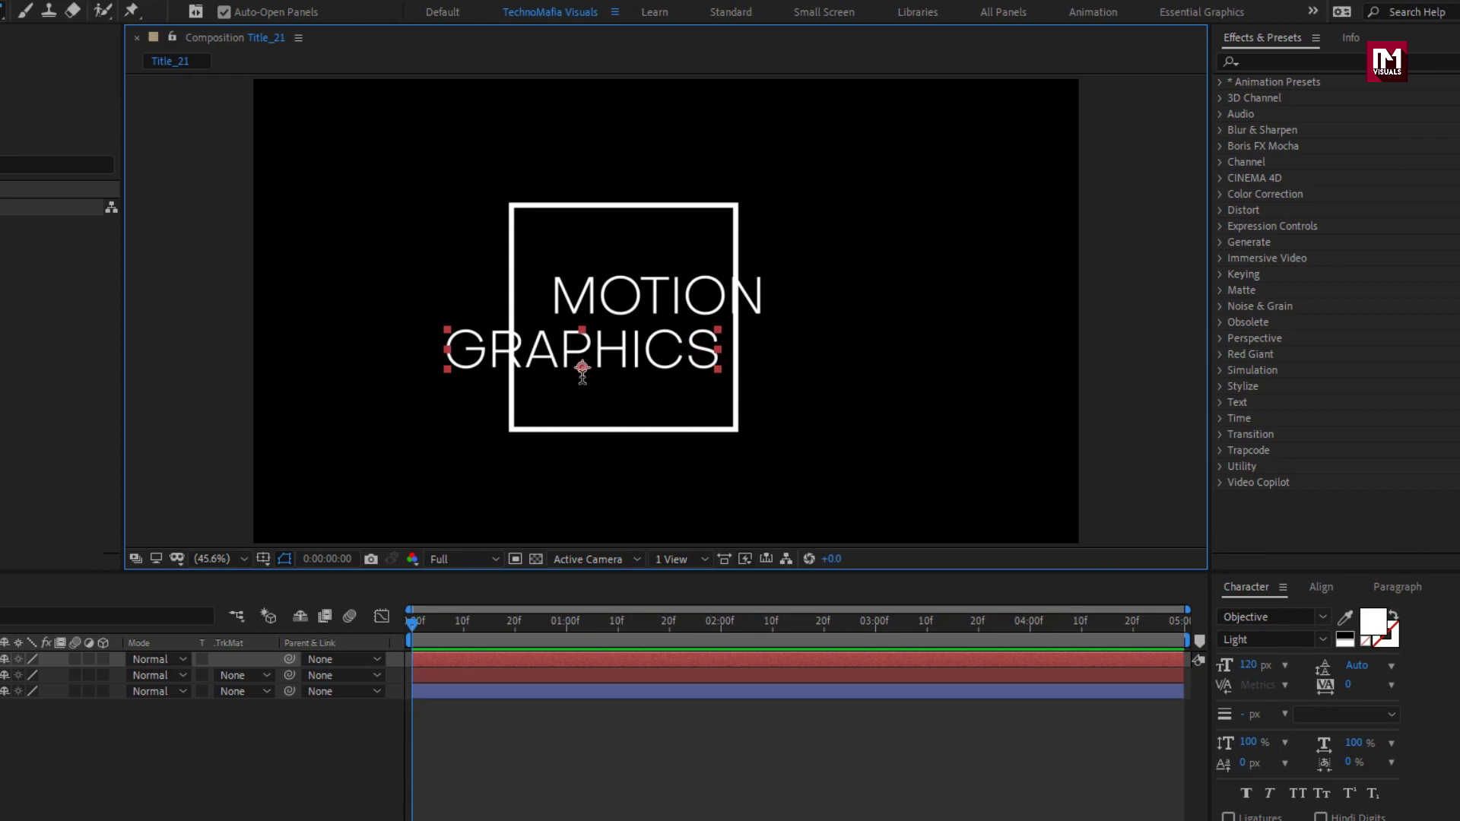
key("v")
left_click_drag(600, 363, 708, 357)
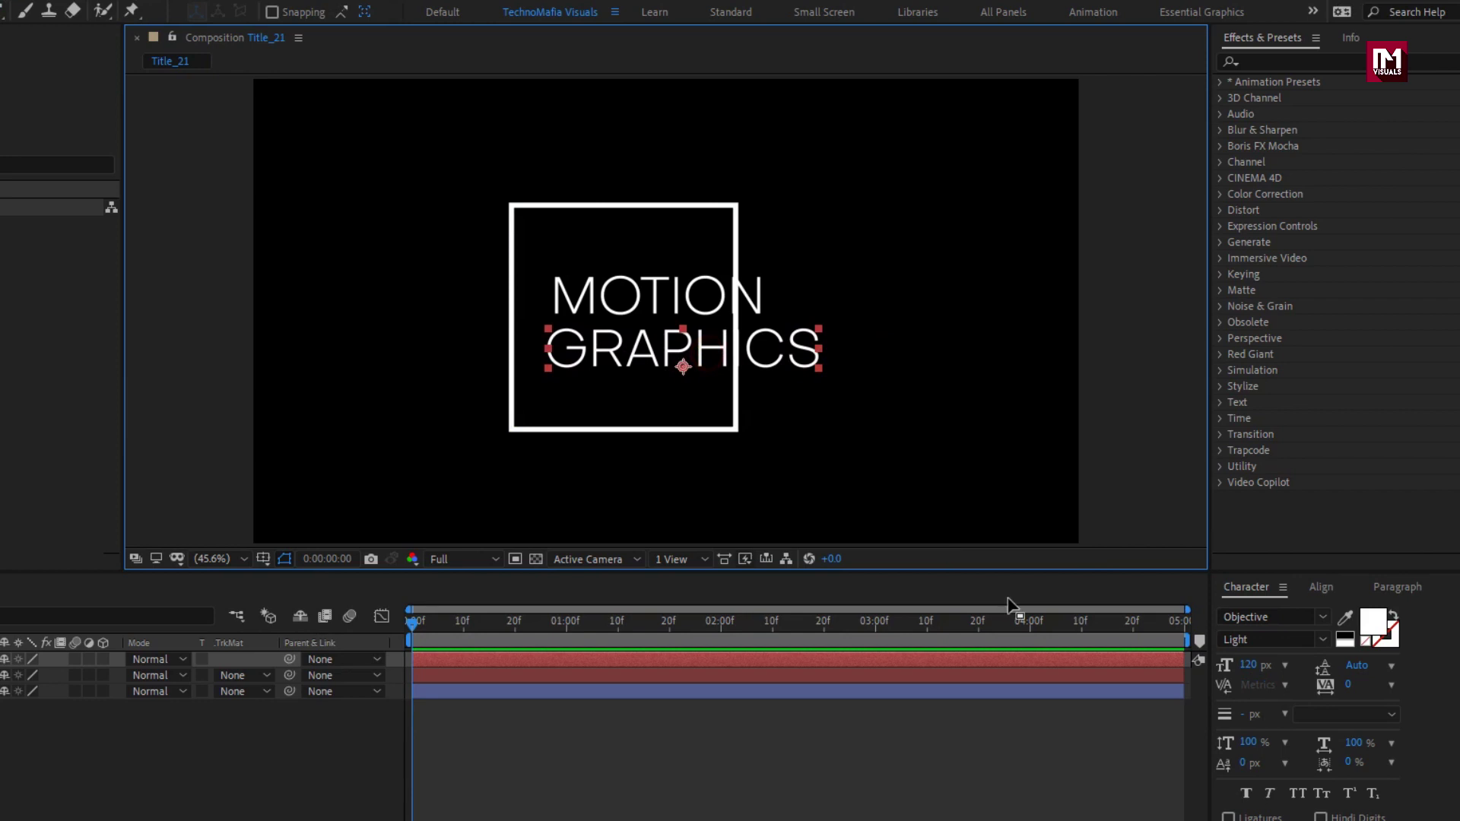
Change GRAPHICS to the Black font weight and shift it slightly right.
left_click(1321, 641)
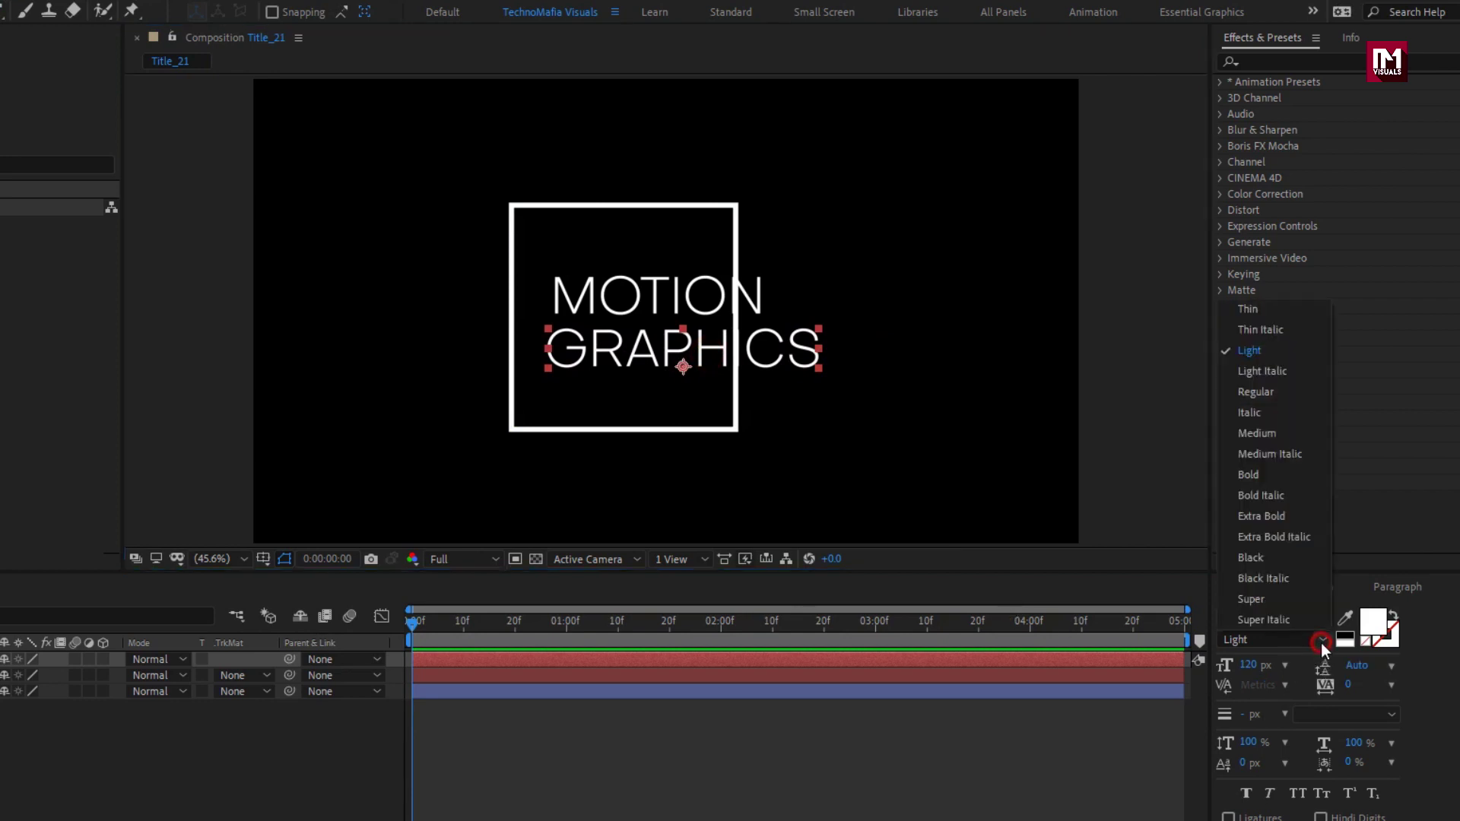
left_click(1262, 558)
left_click_drag(621, 350, 637, 338)
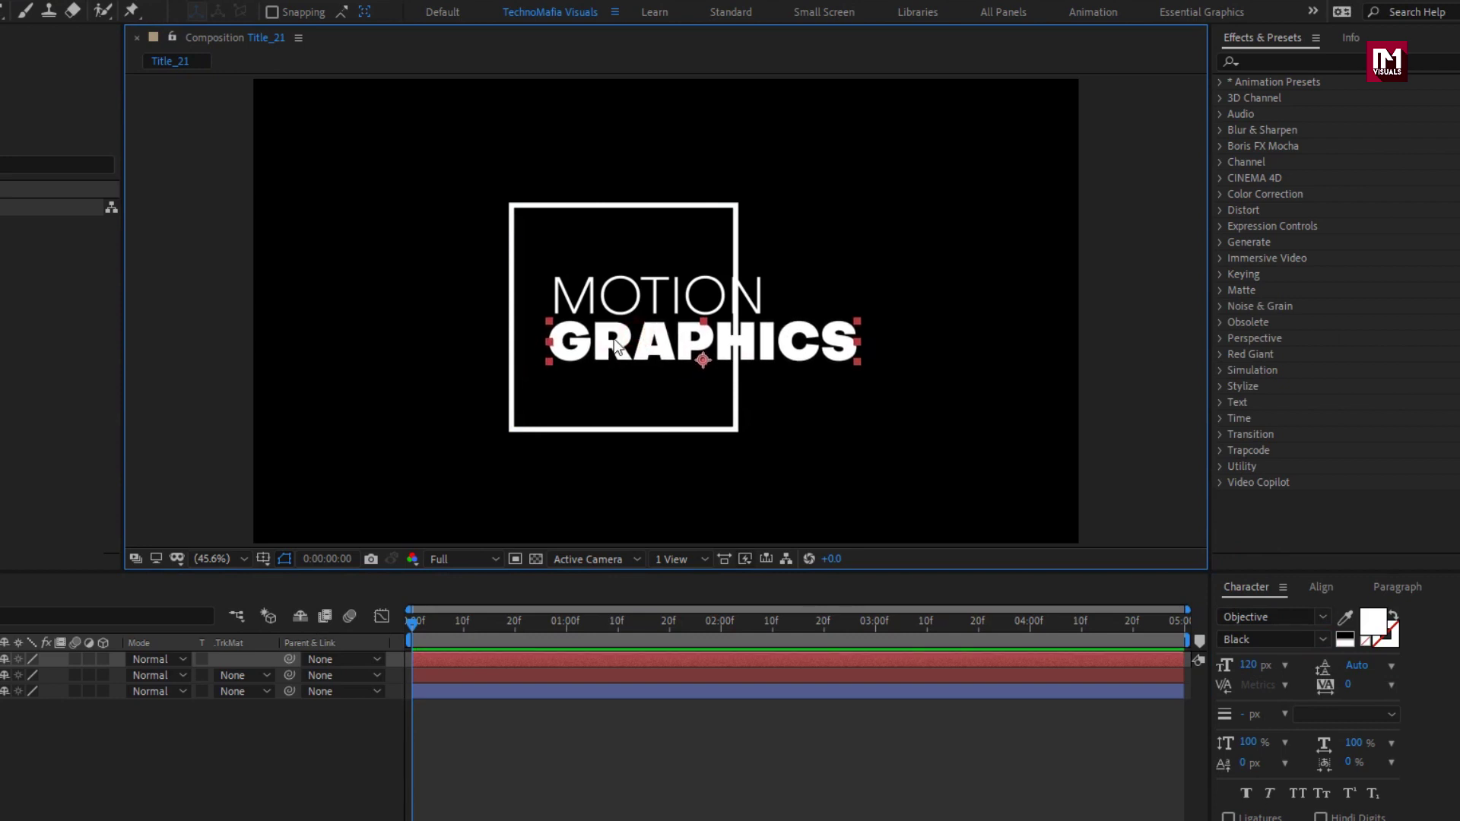
left_click(617, 308, "shift")
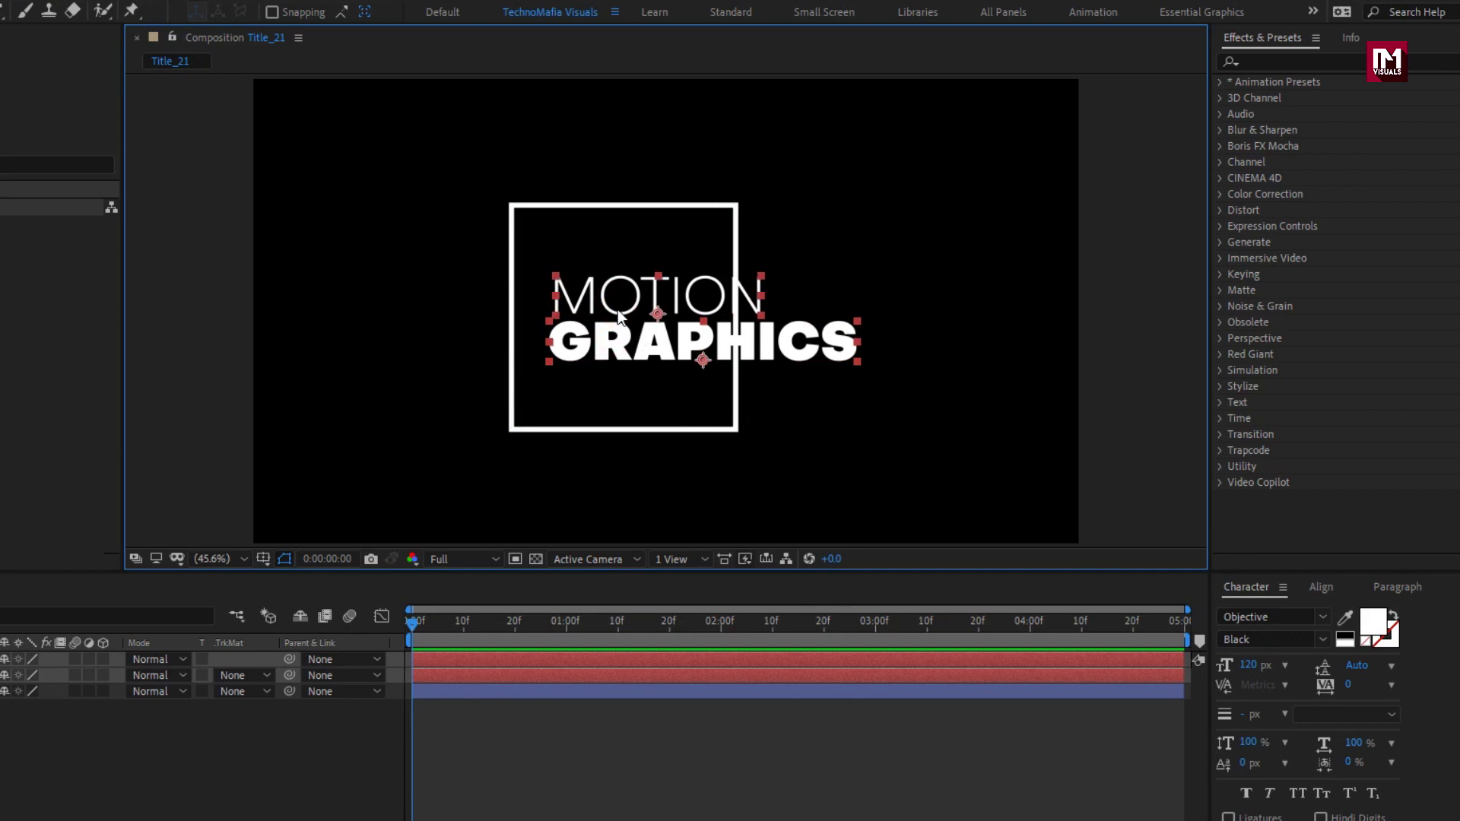
left_click(620, 458)
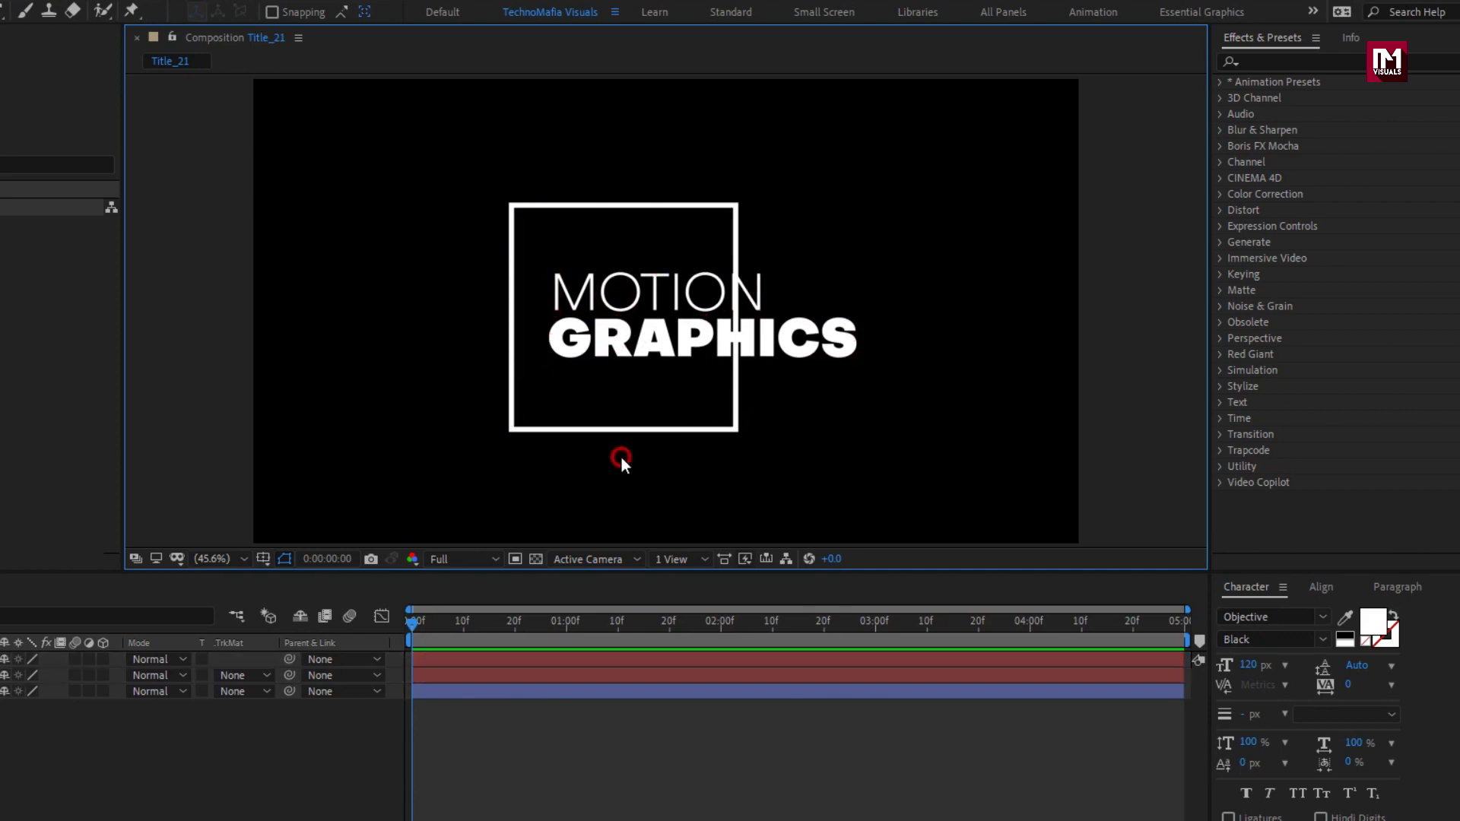
Add a two-line text layer reading 'After Effects' / 'Title Animation Tutorial'.
left_click(2, 11)
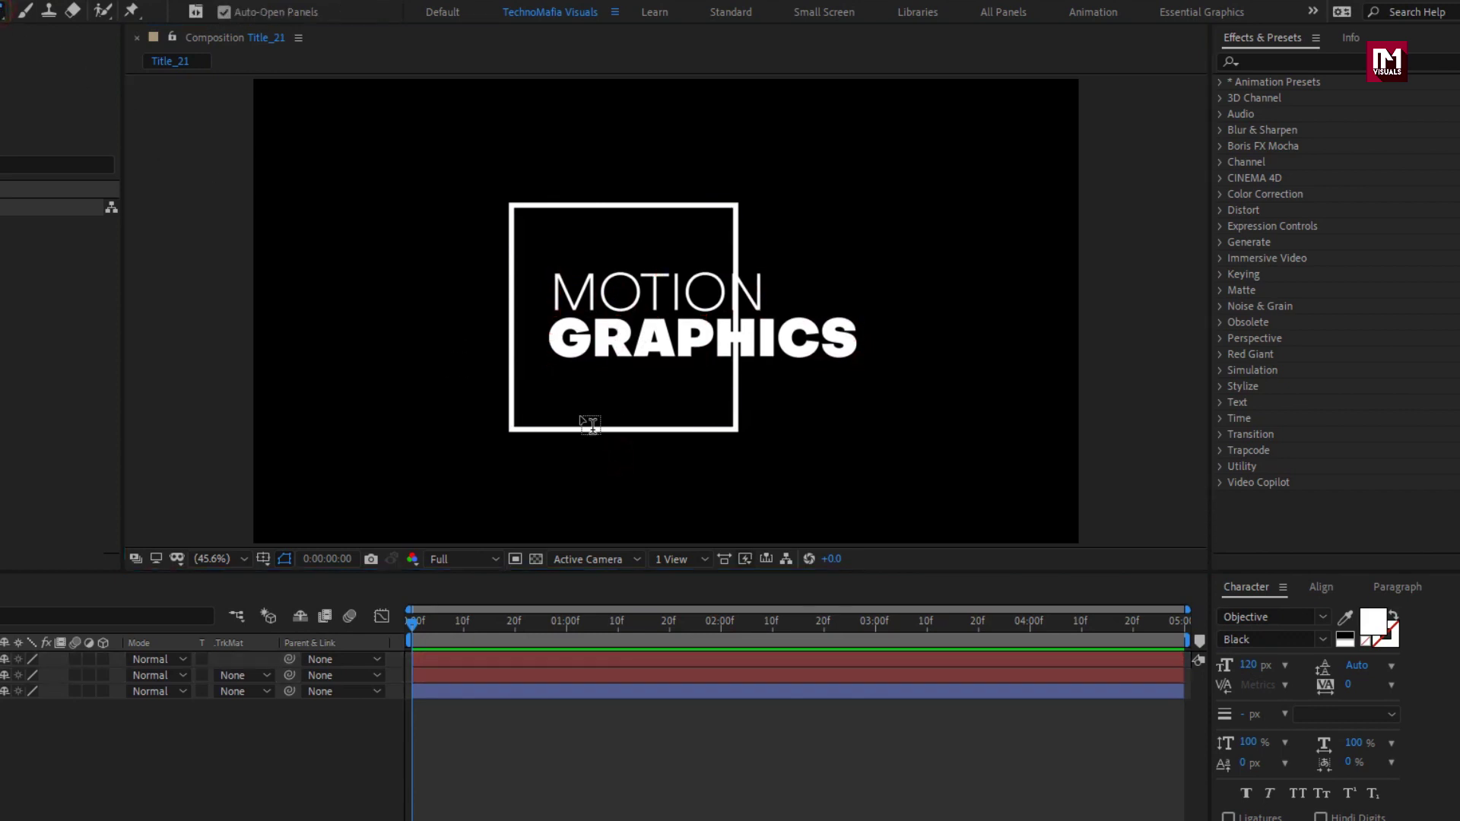
left_click(772, 423)
type("A")
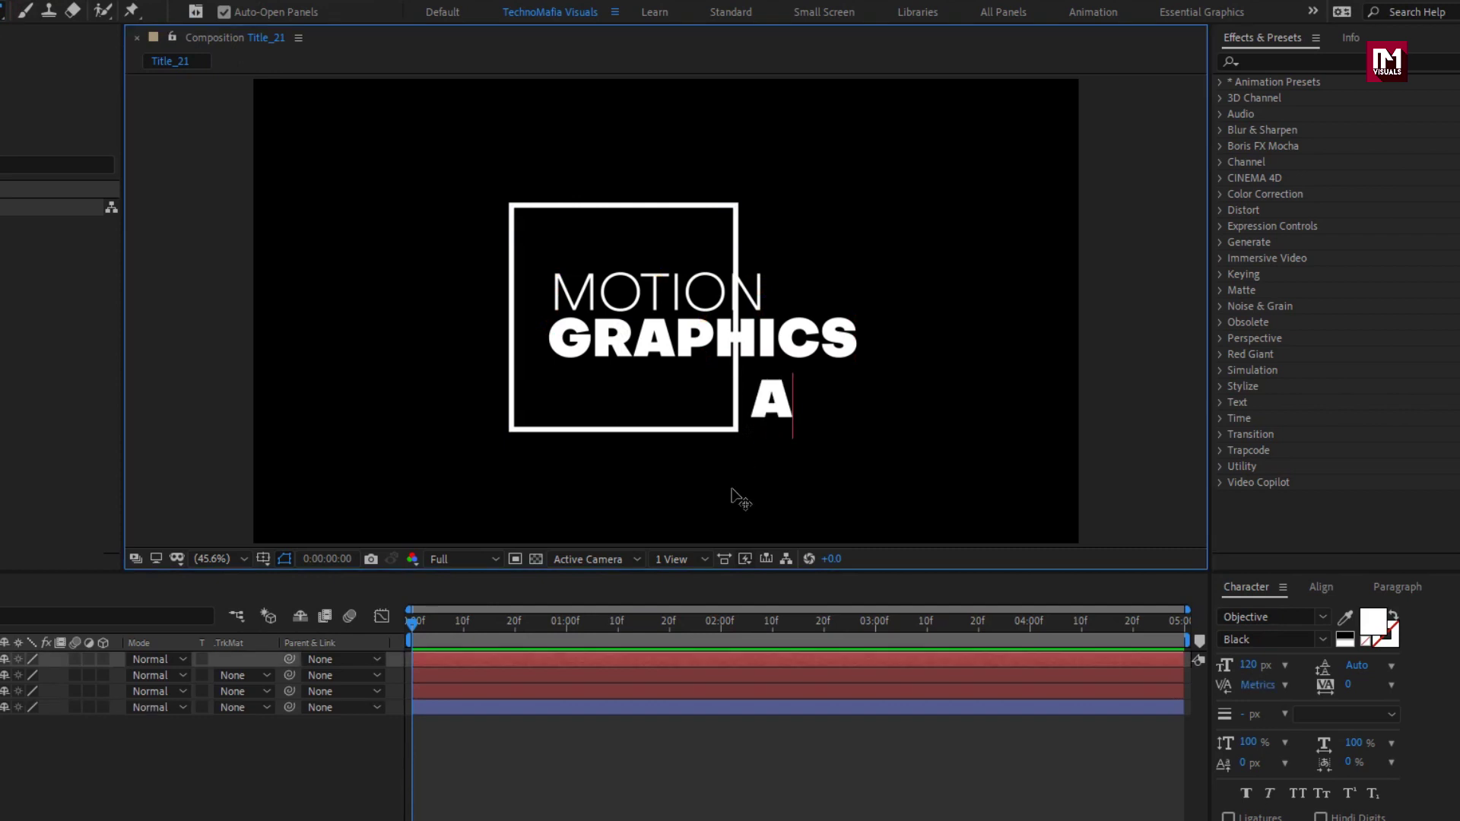
type("fter")
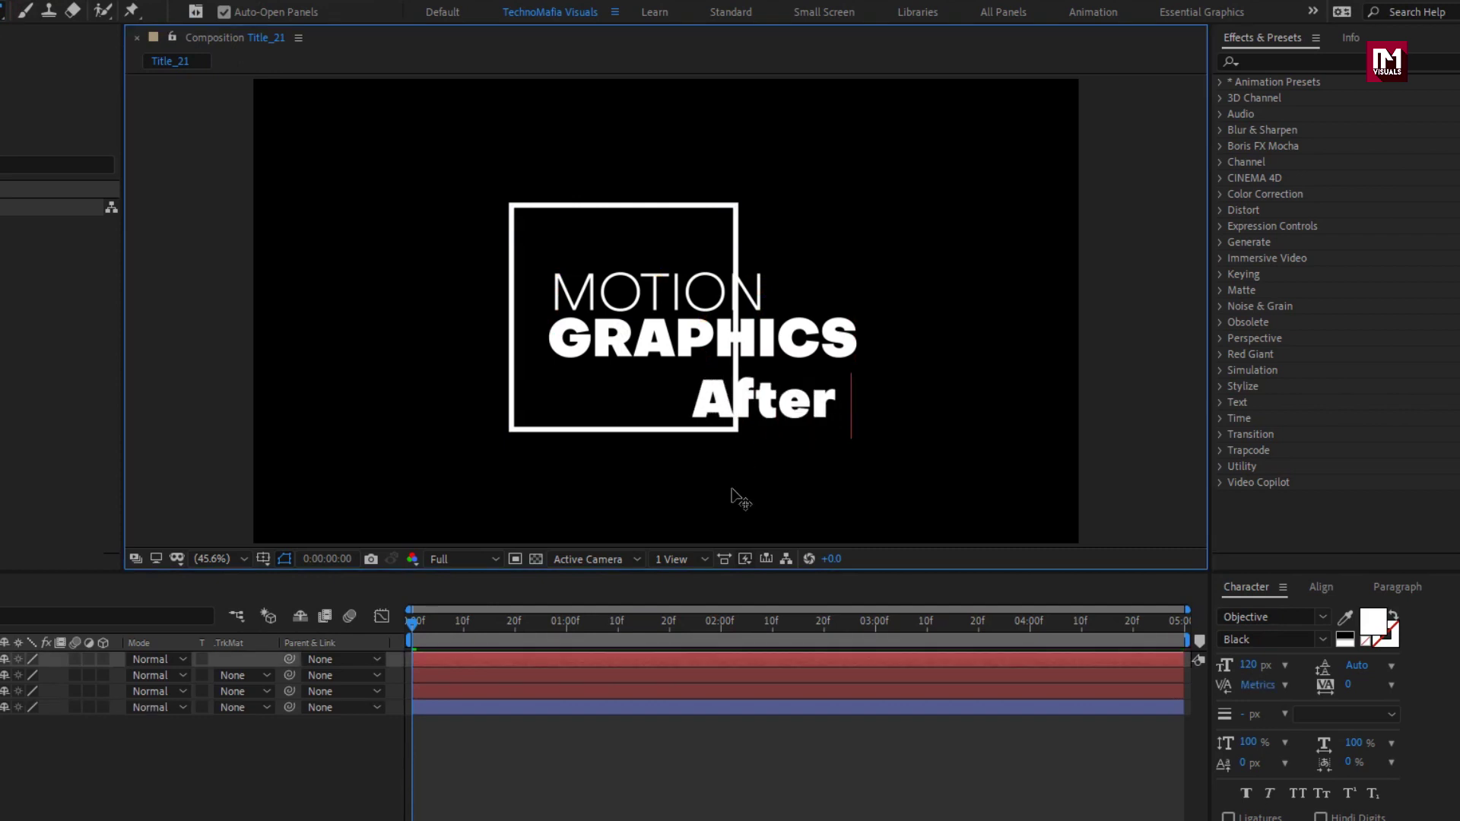
type(" Effe")
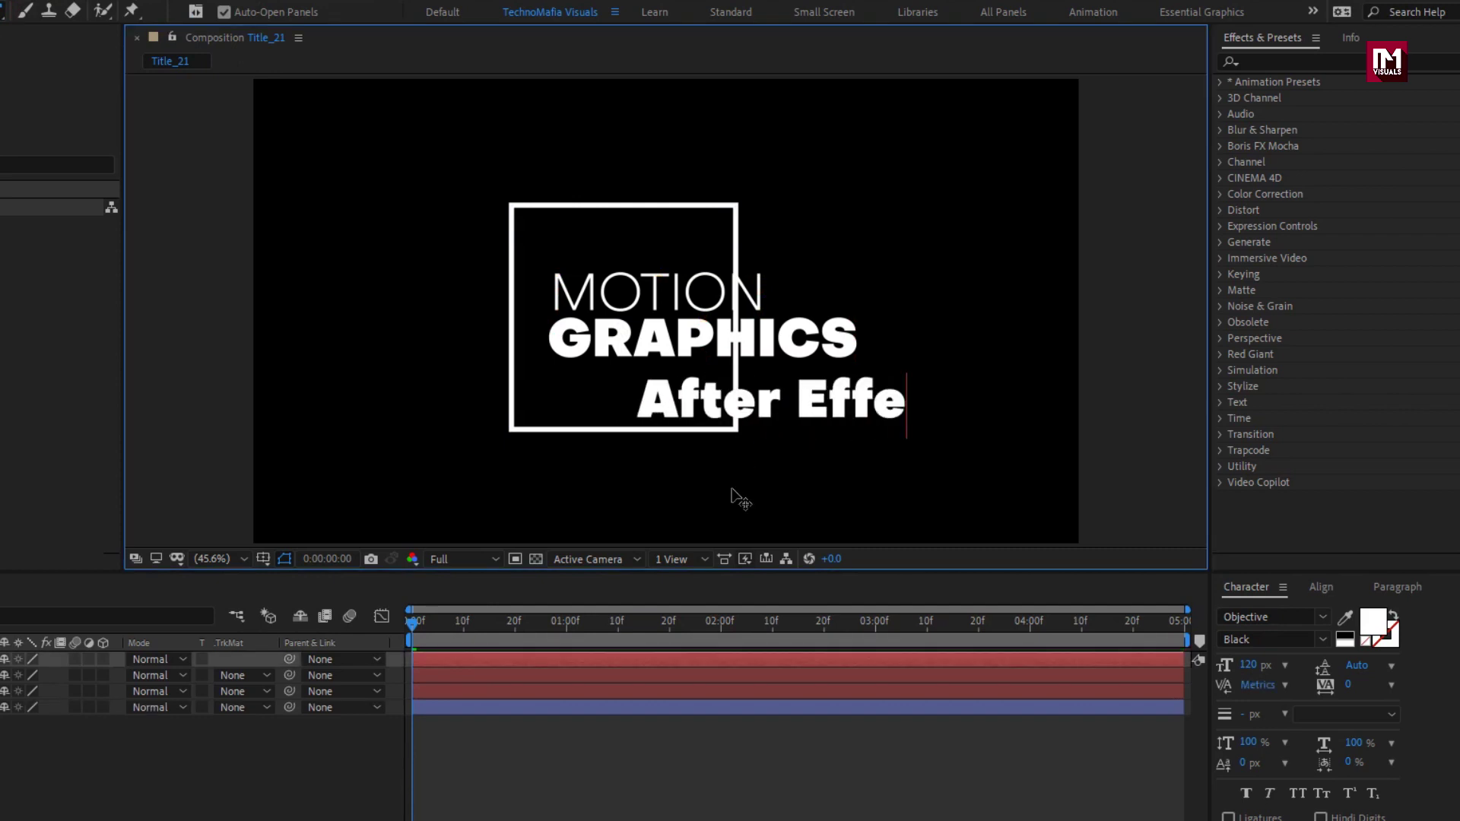
type("cts")
key("Return")
type("Tit")
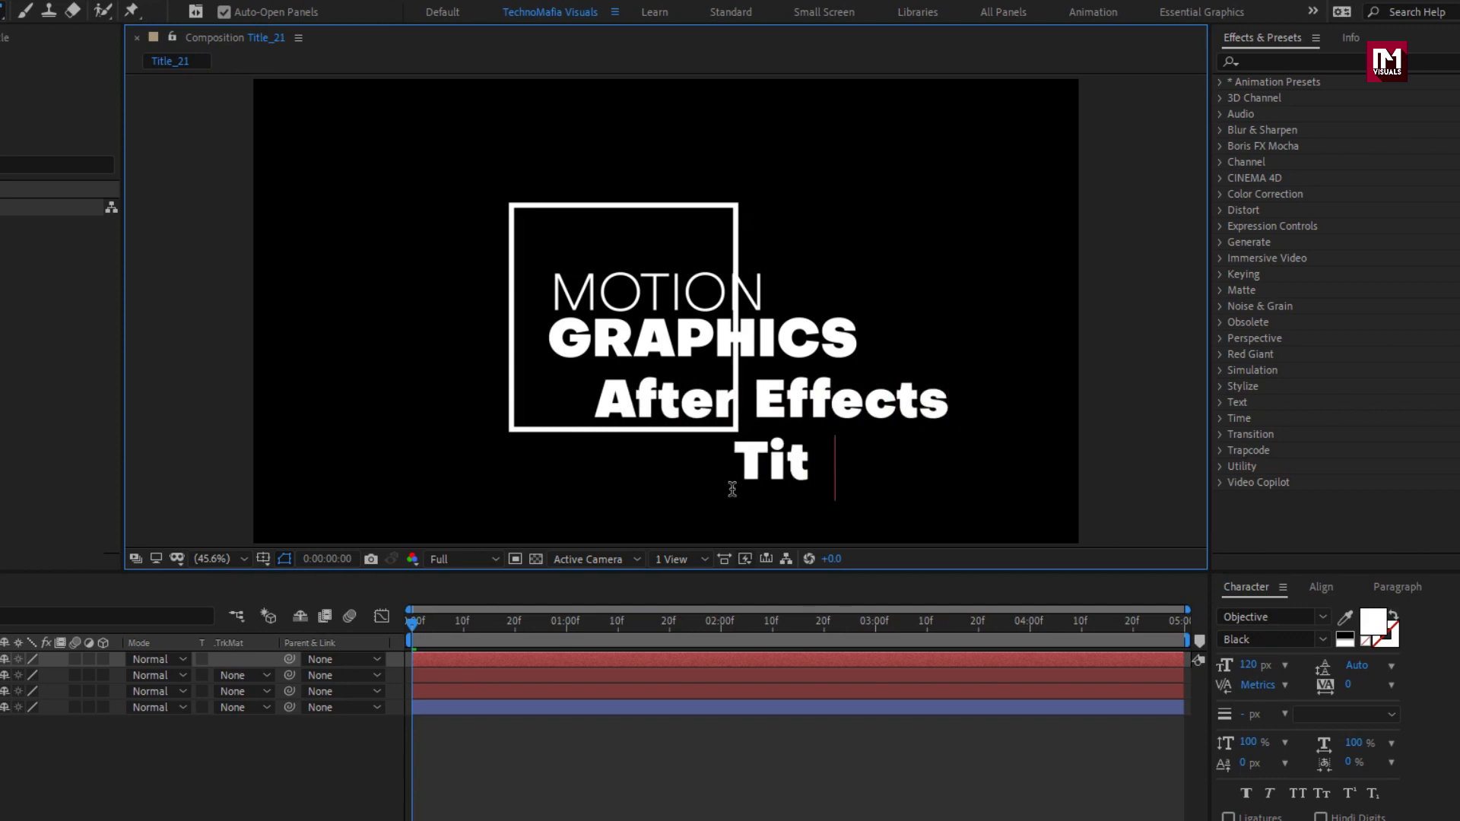
type("le Ani")
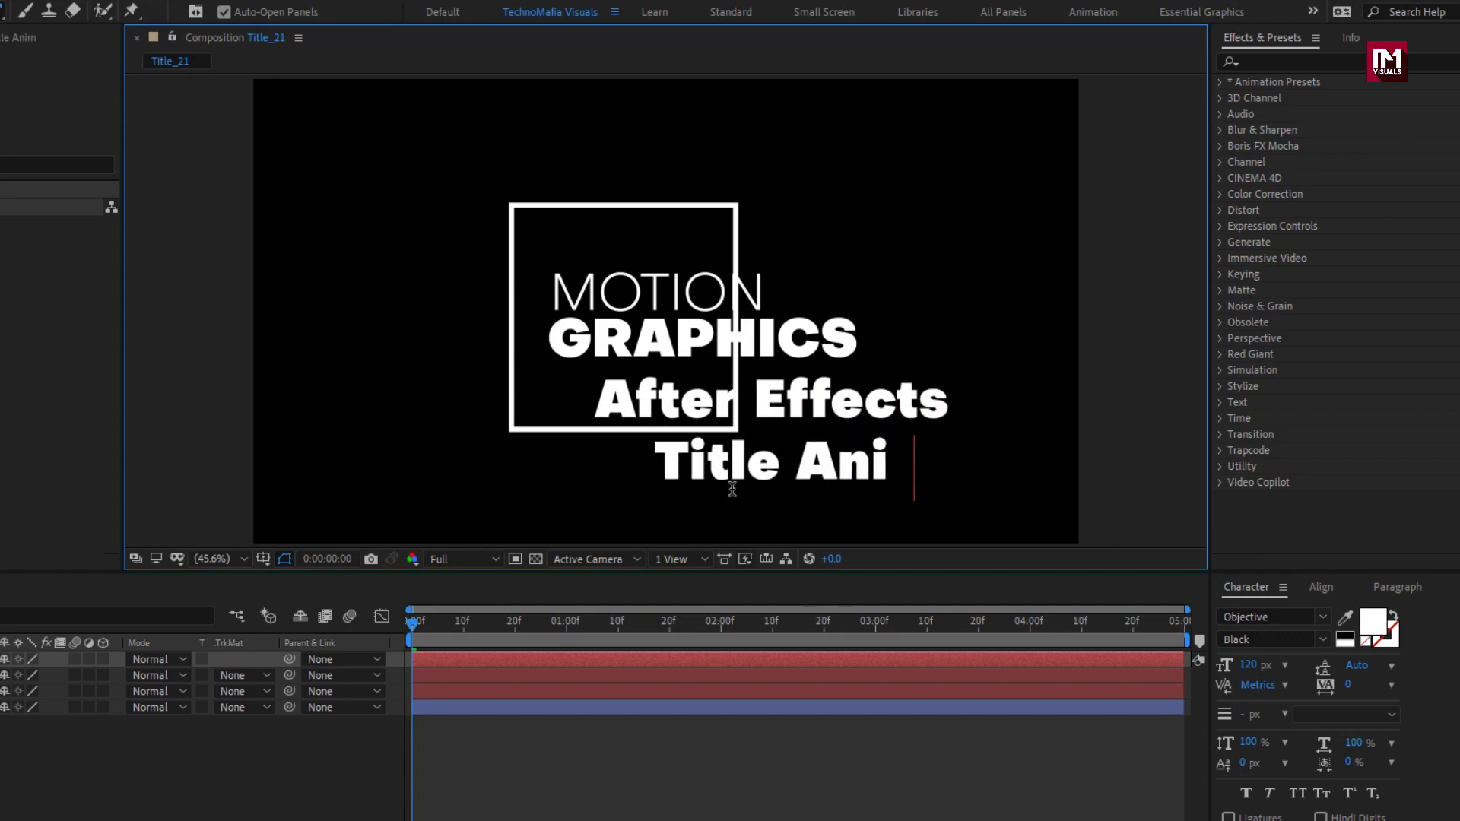
type("mation Tutorial")
key("Escape")
key("v")
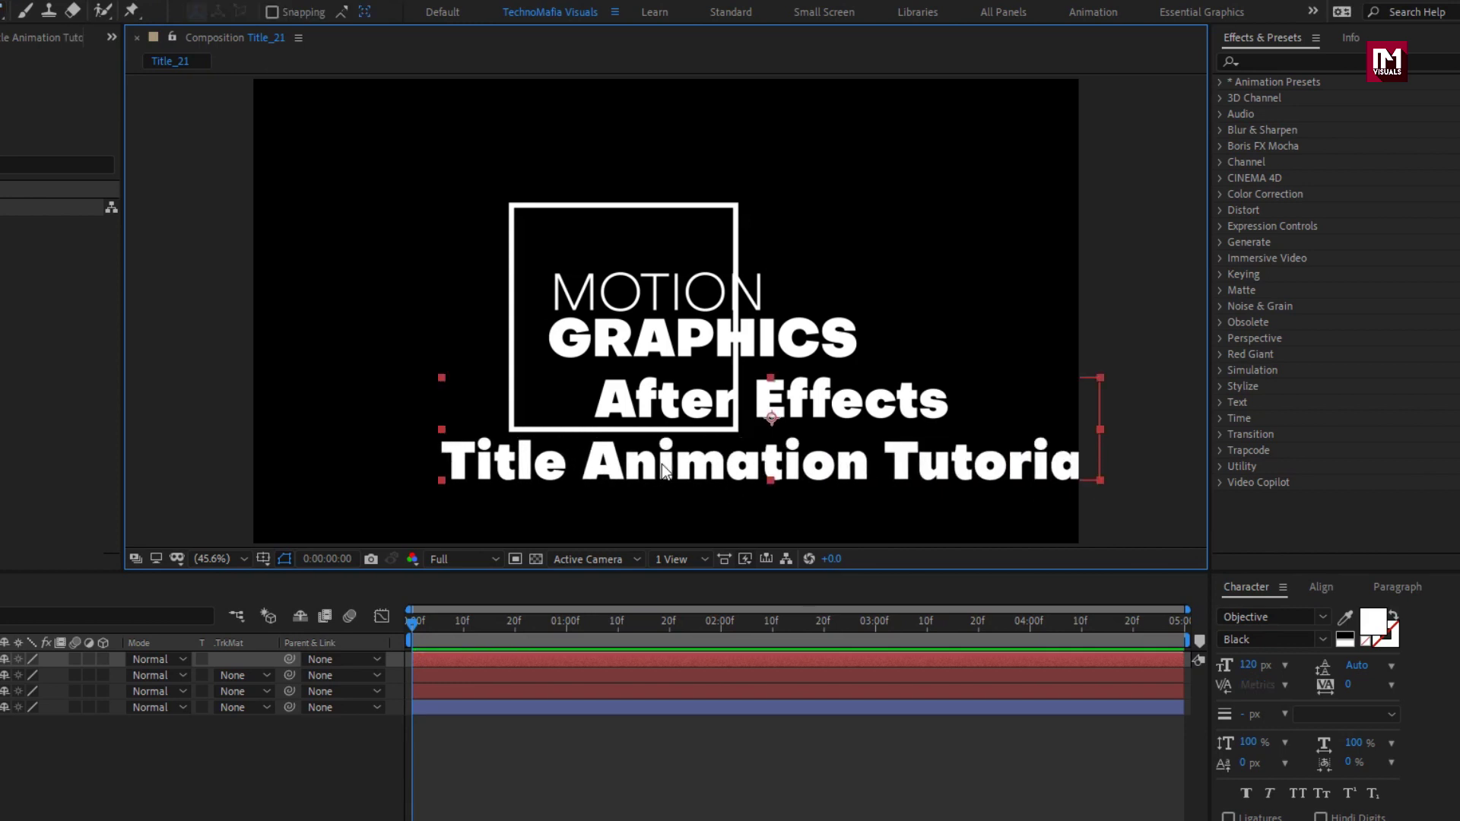
Make the subtitle Medium weight at 43 px and move it beside GRAPHICS.
left_click_drag(1263, 677, 1193, 667)
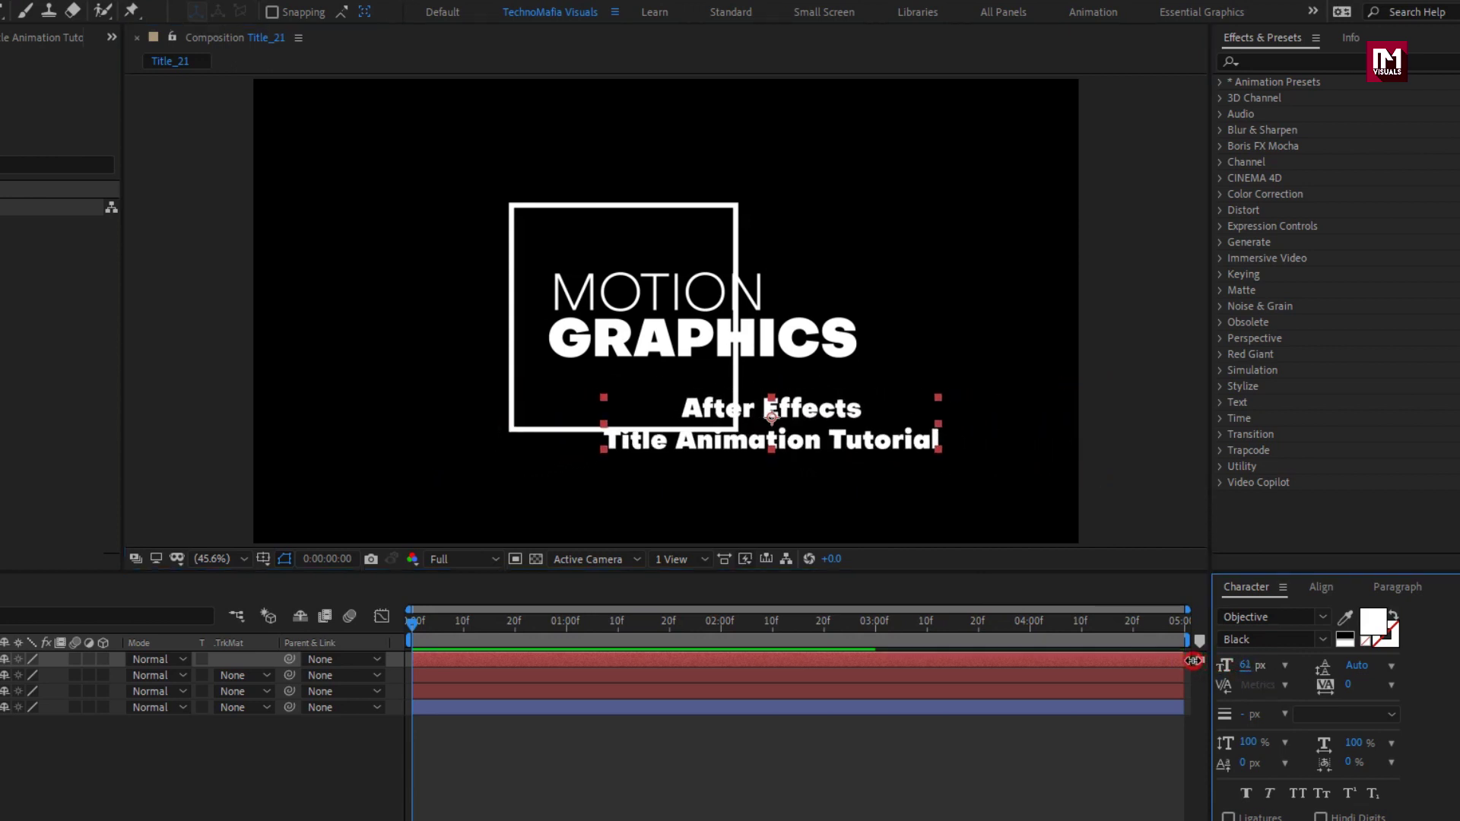
left_click(1322, 639)
left_click(1261, 435)
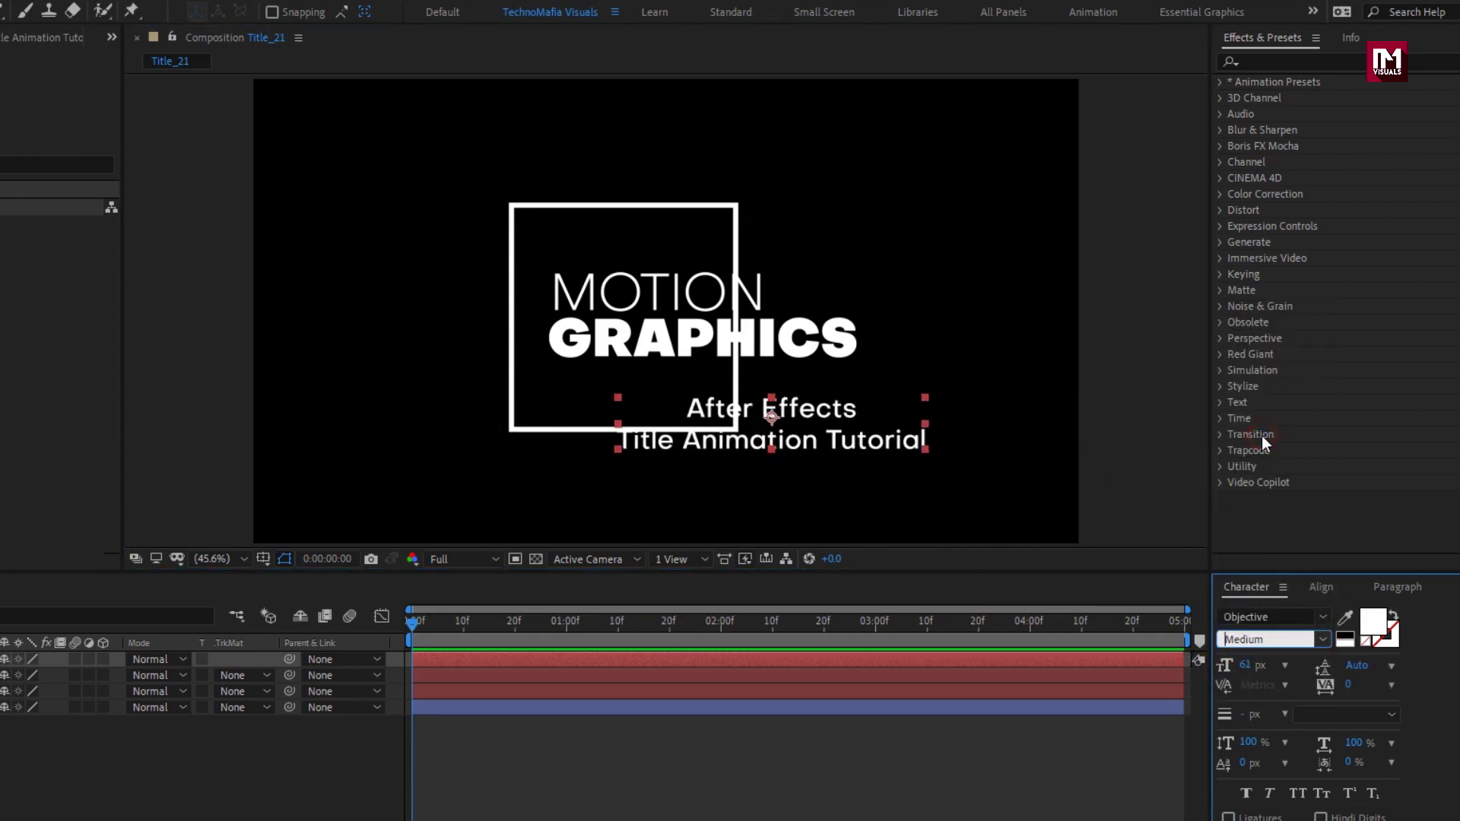
left_click_drag(1251, 673, 1226, 672)
left_click_drag(776, 428, 846, 405)
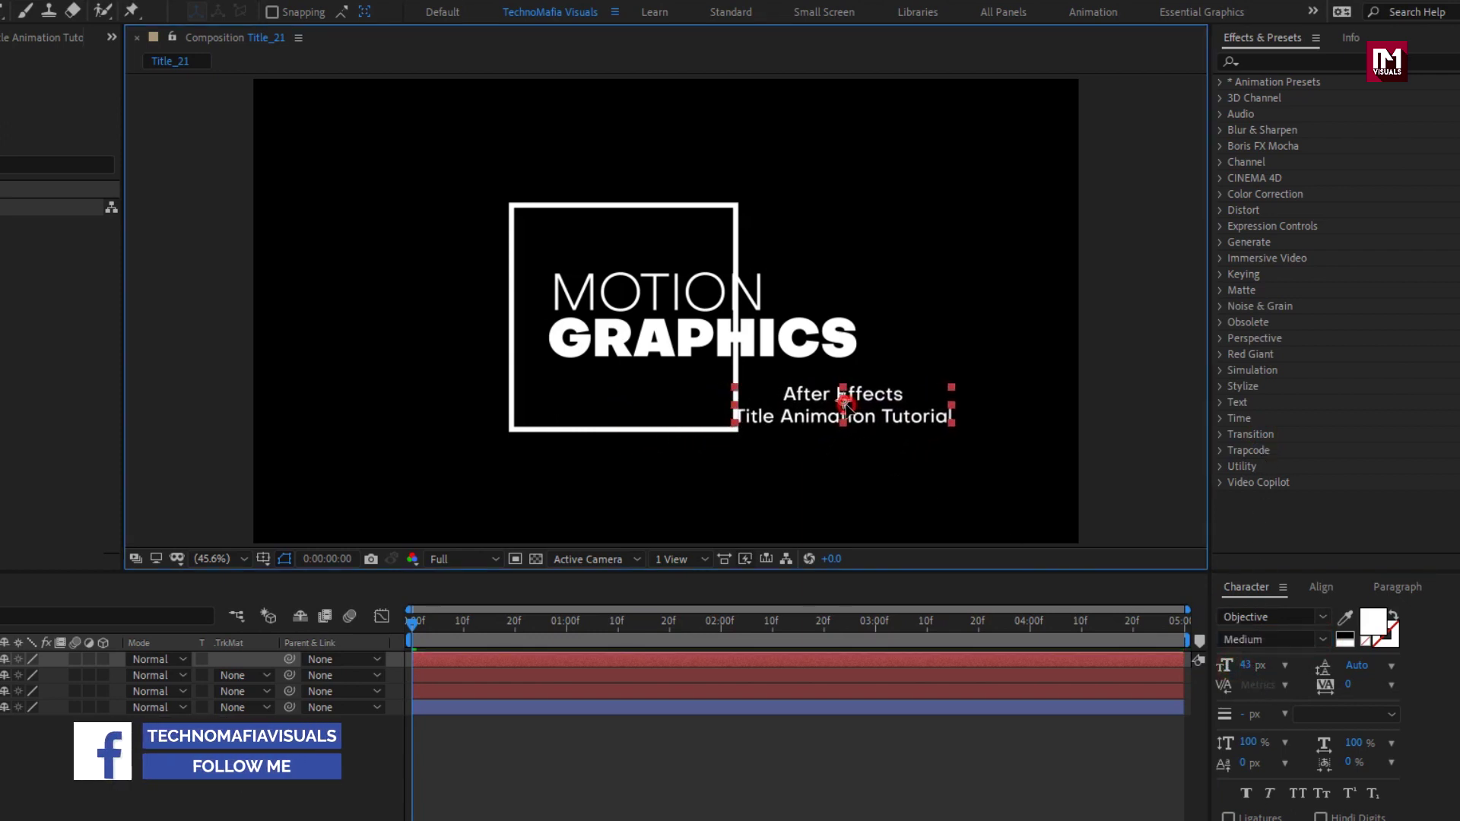
Left-align the subtitle lines and nudge the subtitle slightly left.
left_click(1384, 587)
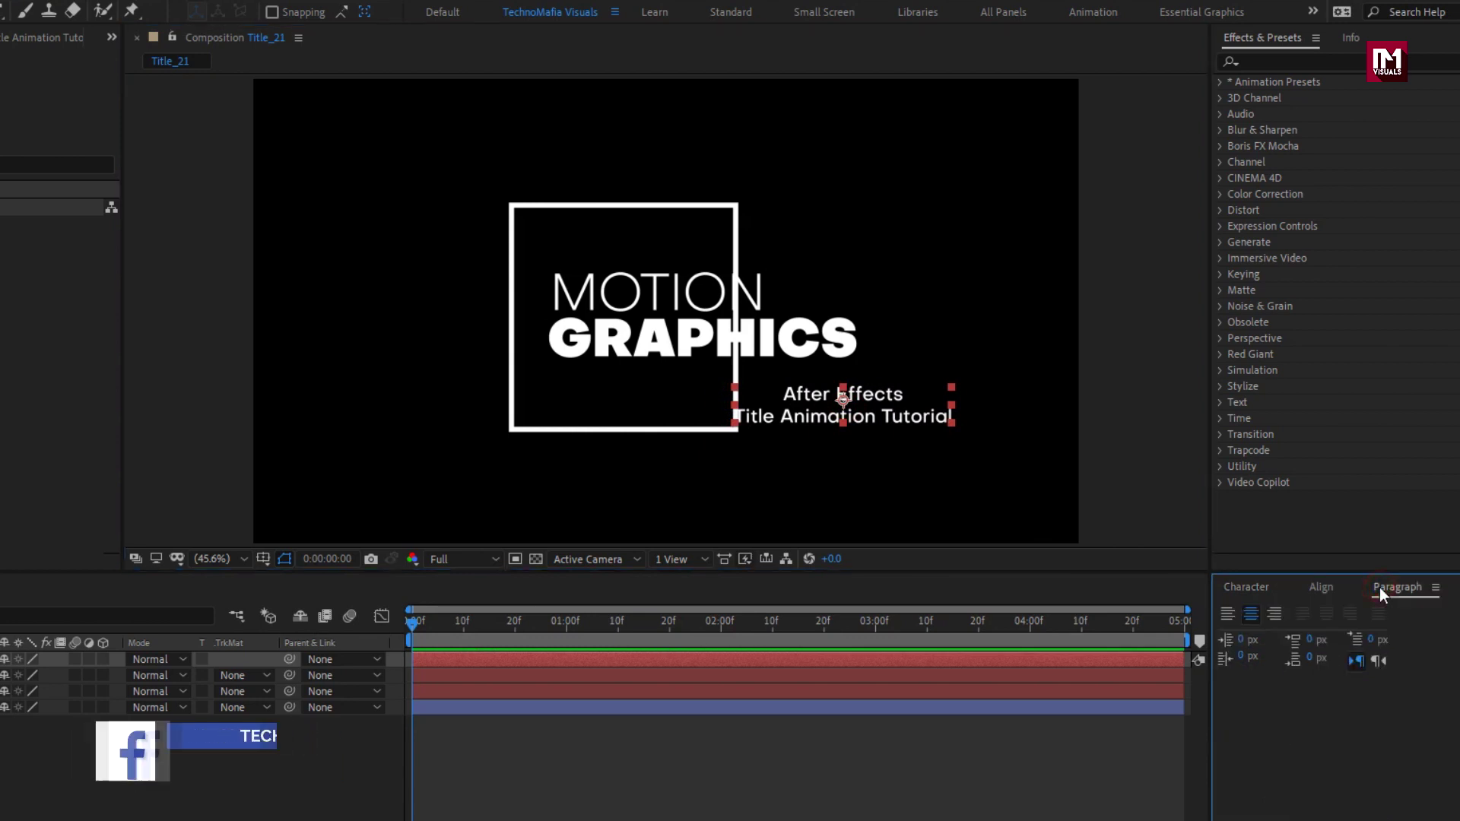
left_click(1232, 613)
left_click_drag(836, 409, 780, 384)
left_click(310, 782)
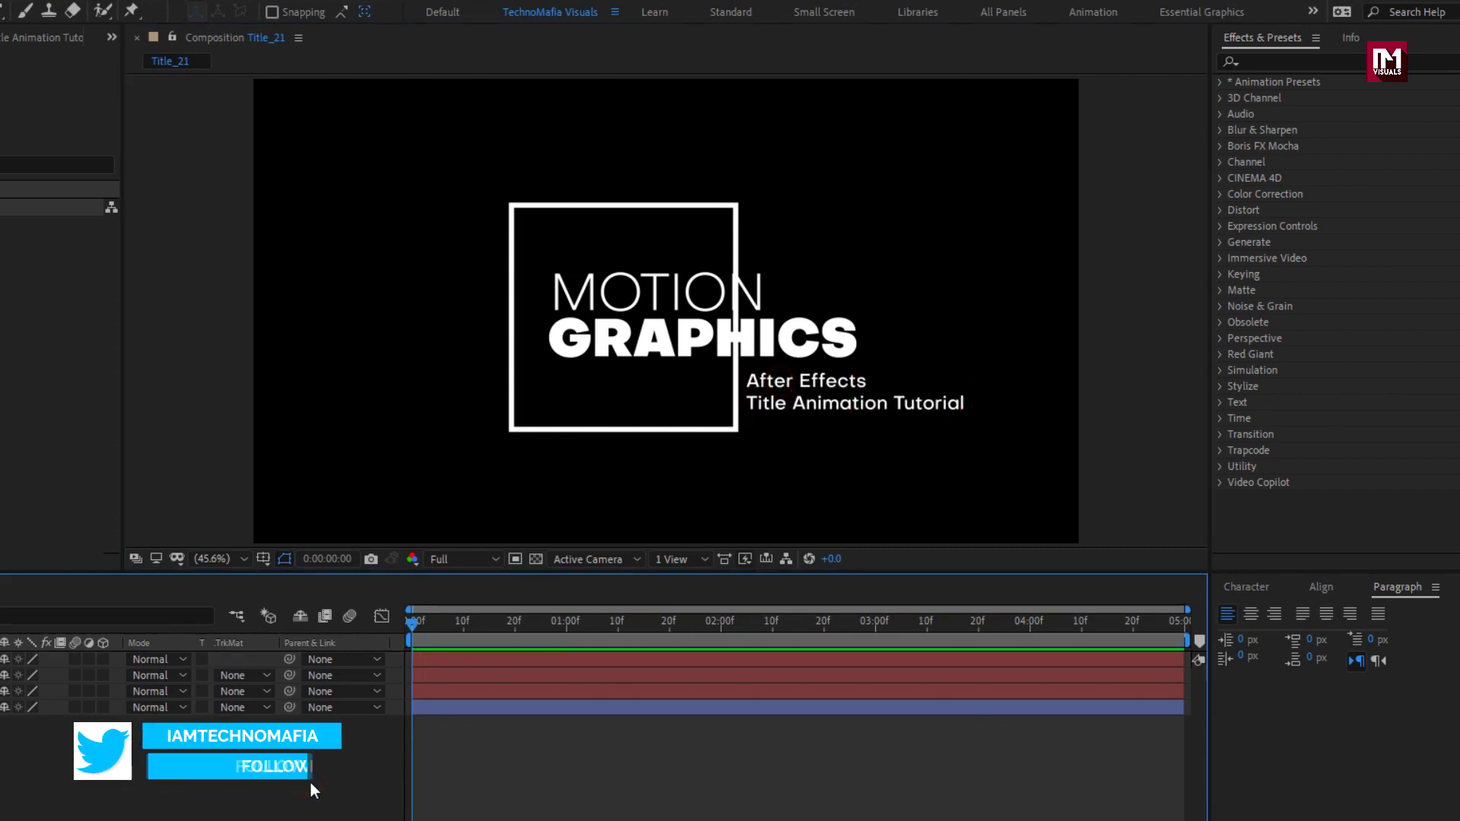
scroll(589, 392, "up", 1)
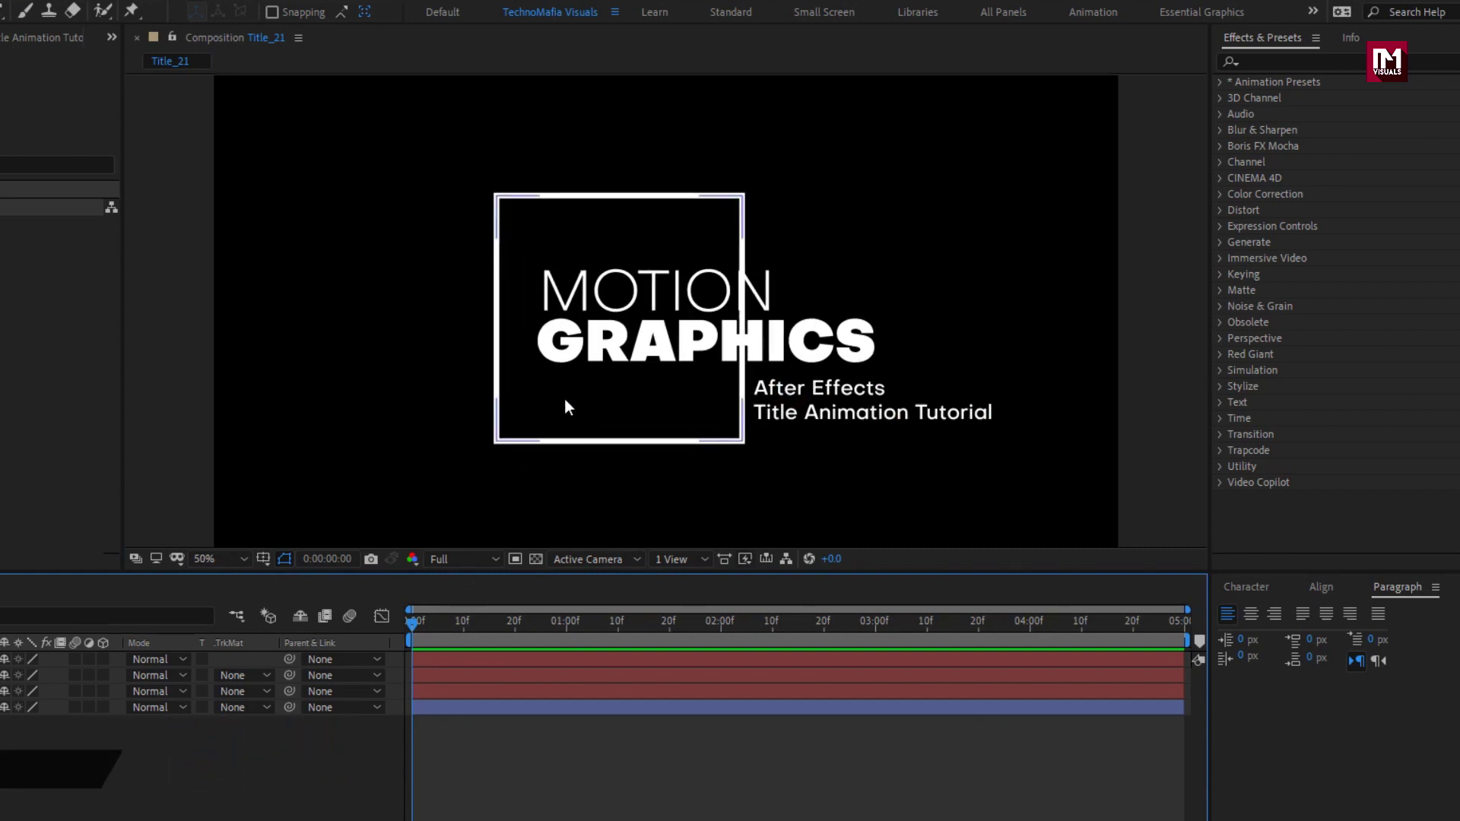
left_click(191, 718)
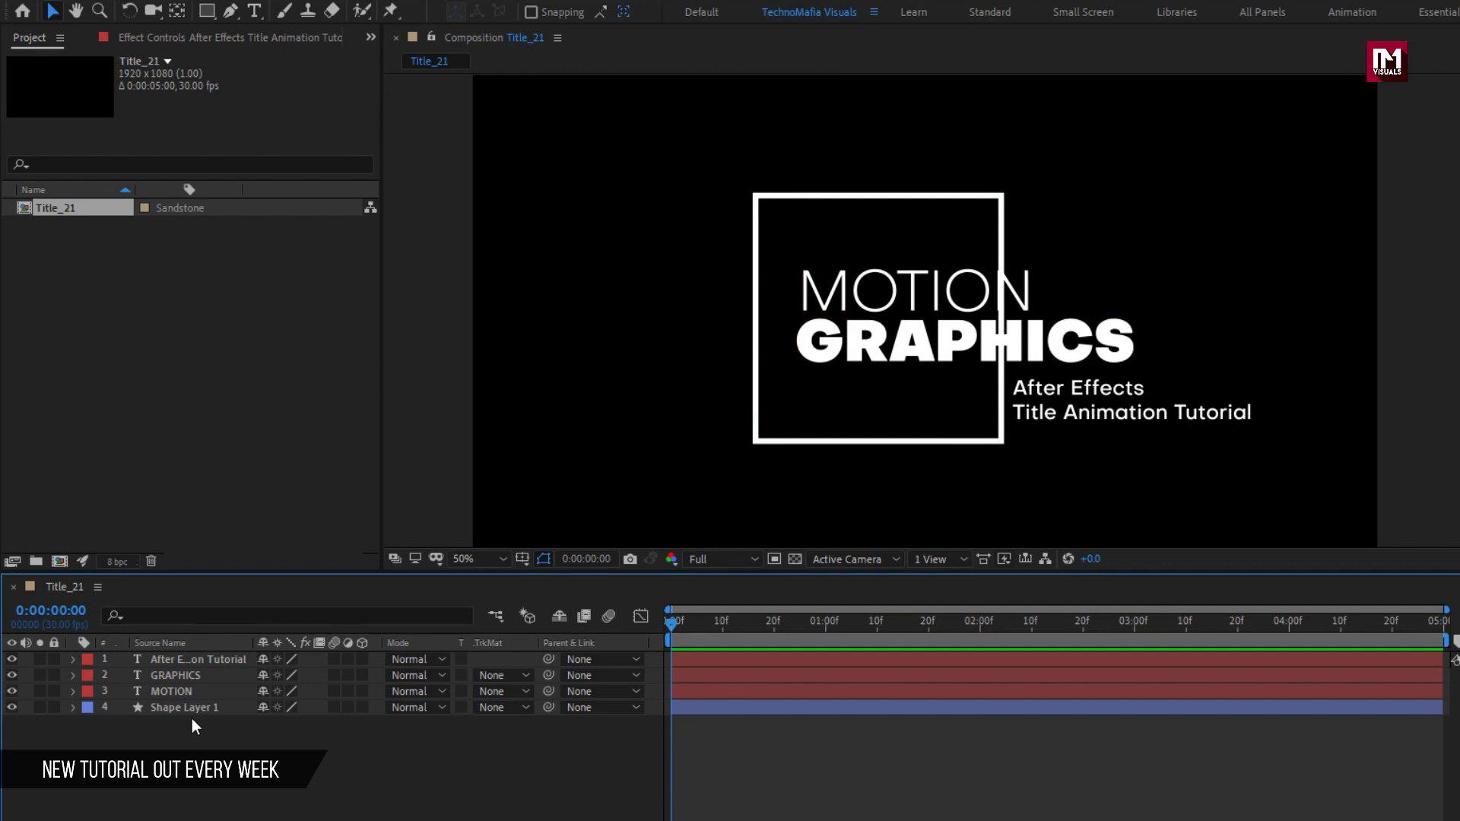
Draw a wide band across MOTION GRAPHICS with solid white fill and no stroke.
left_click(206, 10)
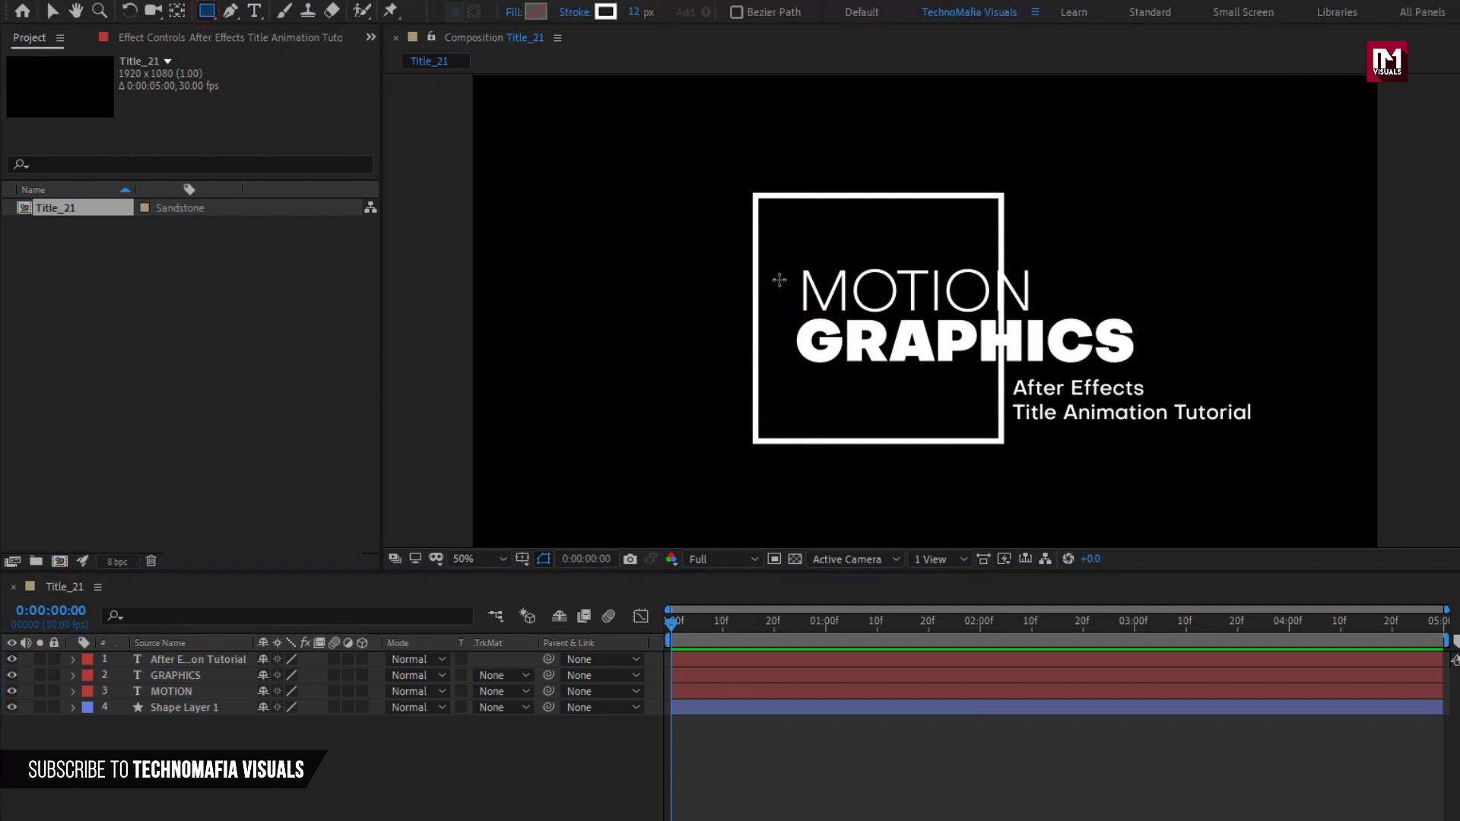
mouse_move(779, 268)
left_mouse_down()
mouse_move(1147, 309)
mouse_move(1324, 373)
mouse_move(1372, 372)
mouse_move(1357, 373)
left_mouse_up()
left_click(515, 11)
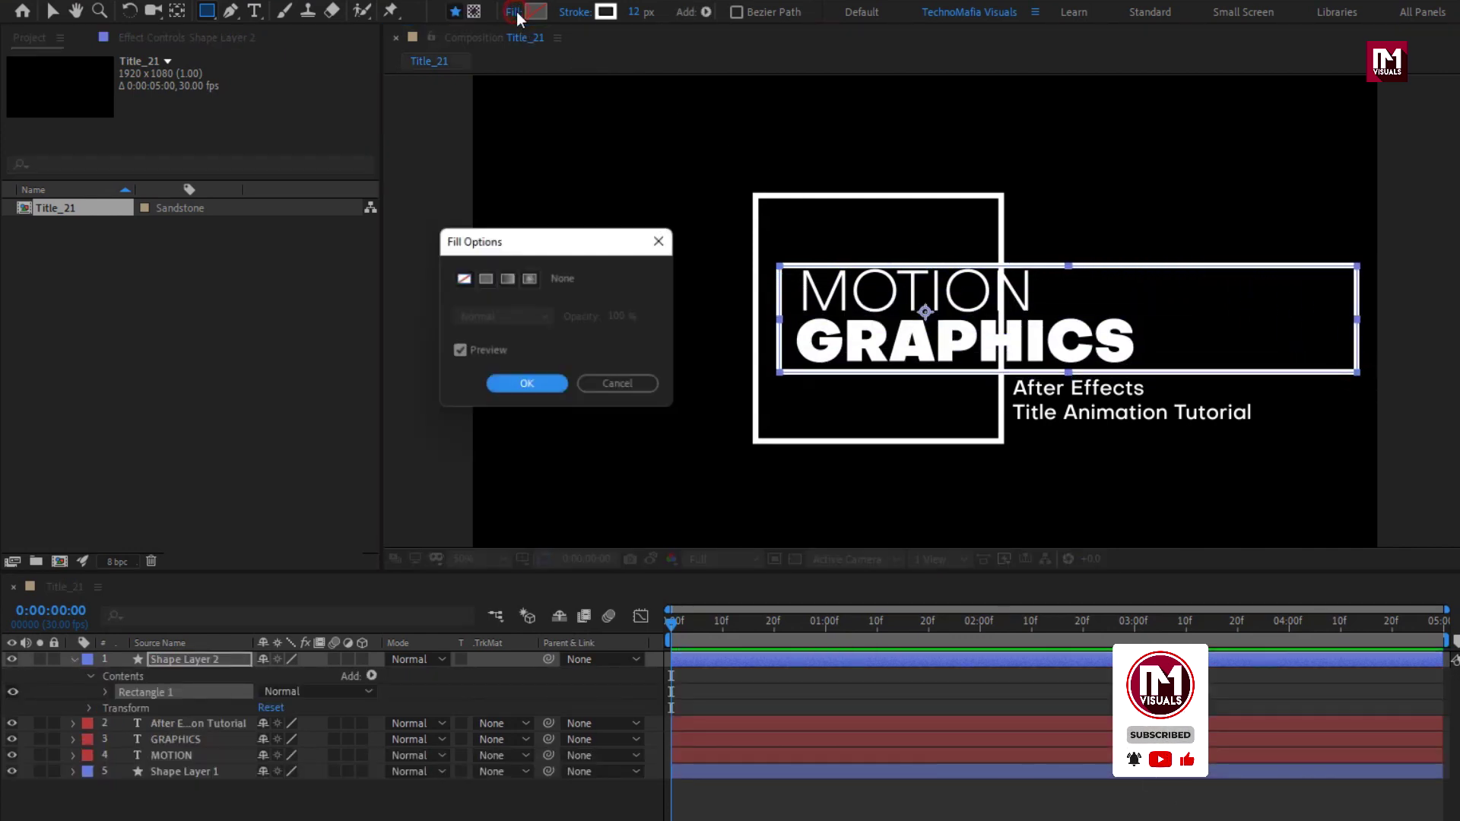
left_click(486, 278)
left_click(527, 386)
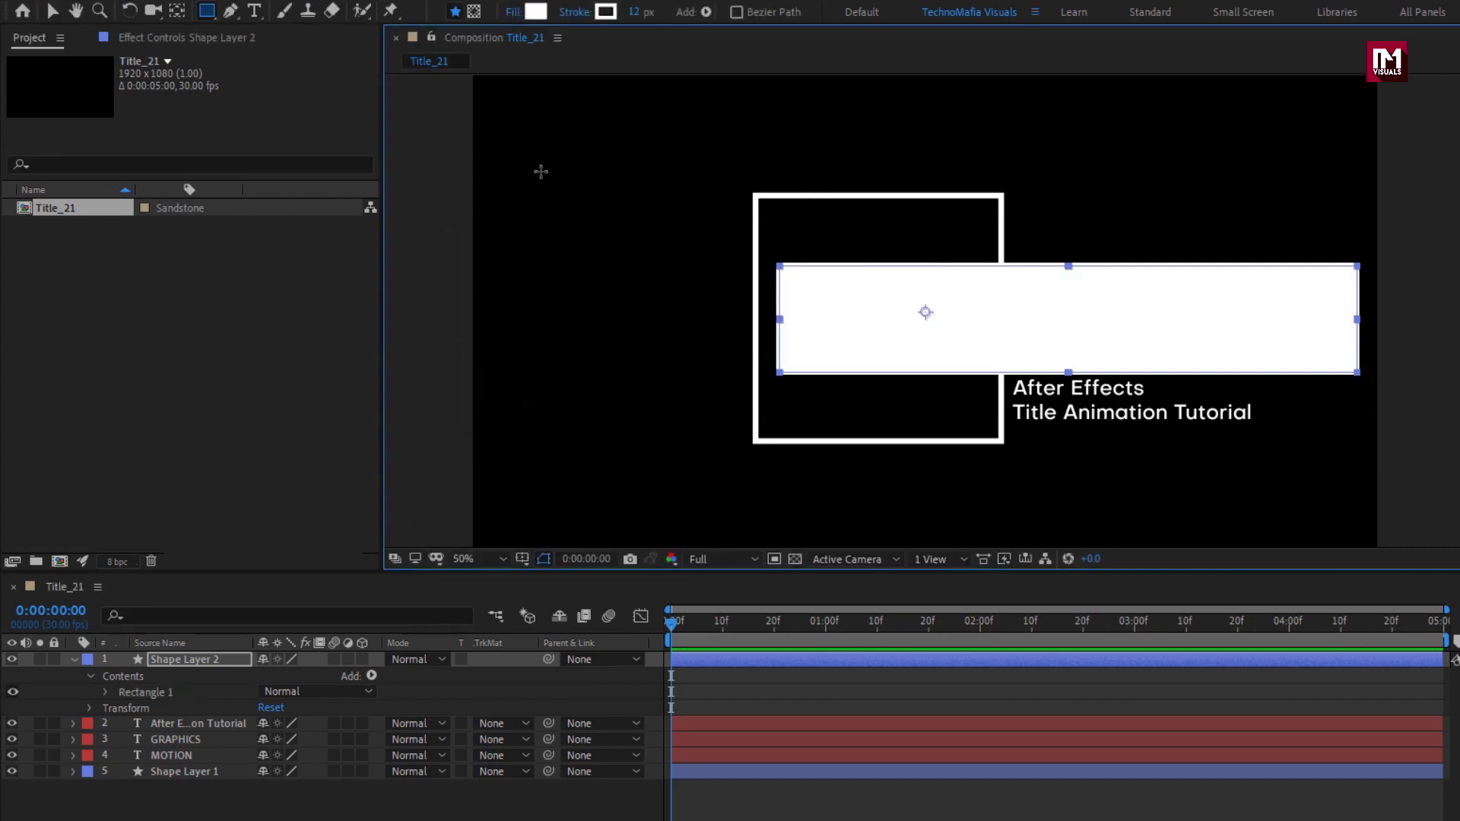
left_click(573, 11)
left_click(462, 278)
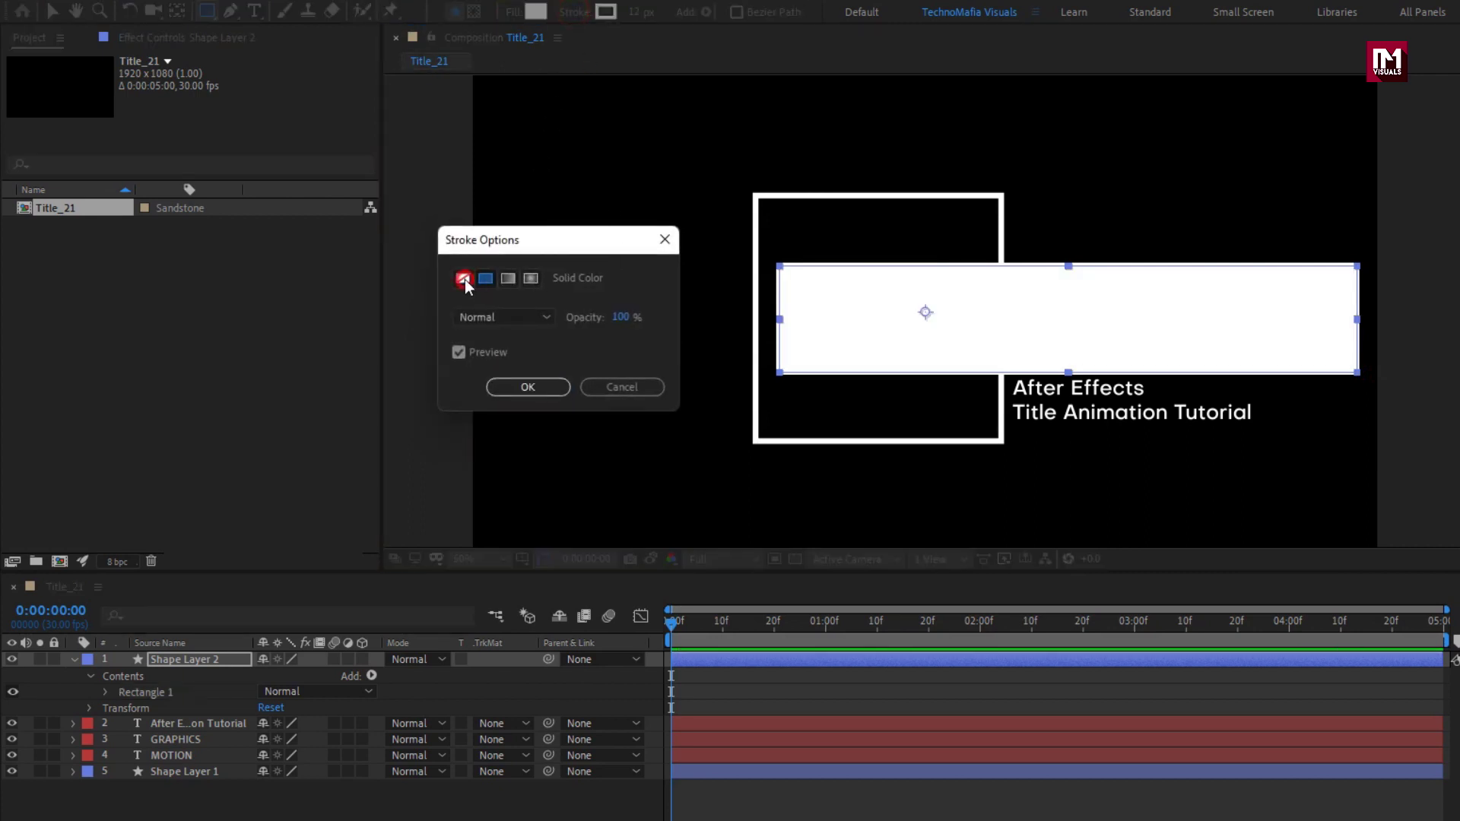
left_click(528, 387)
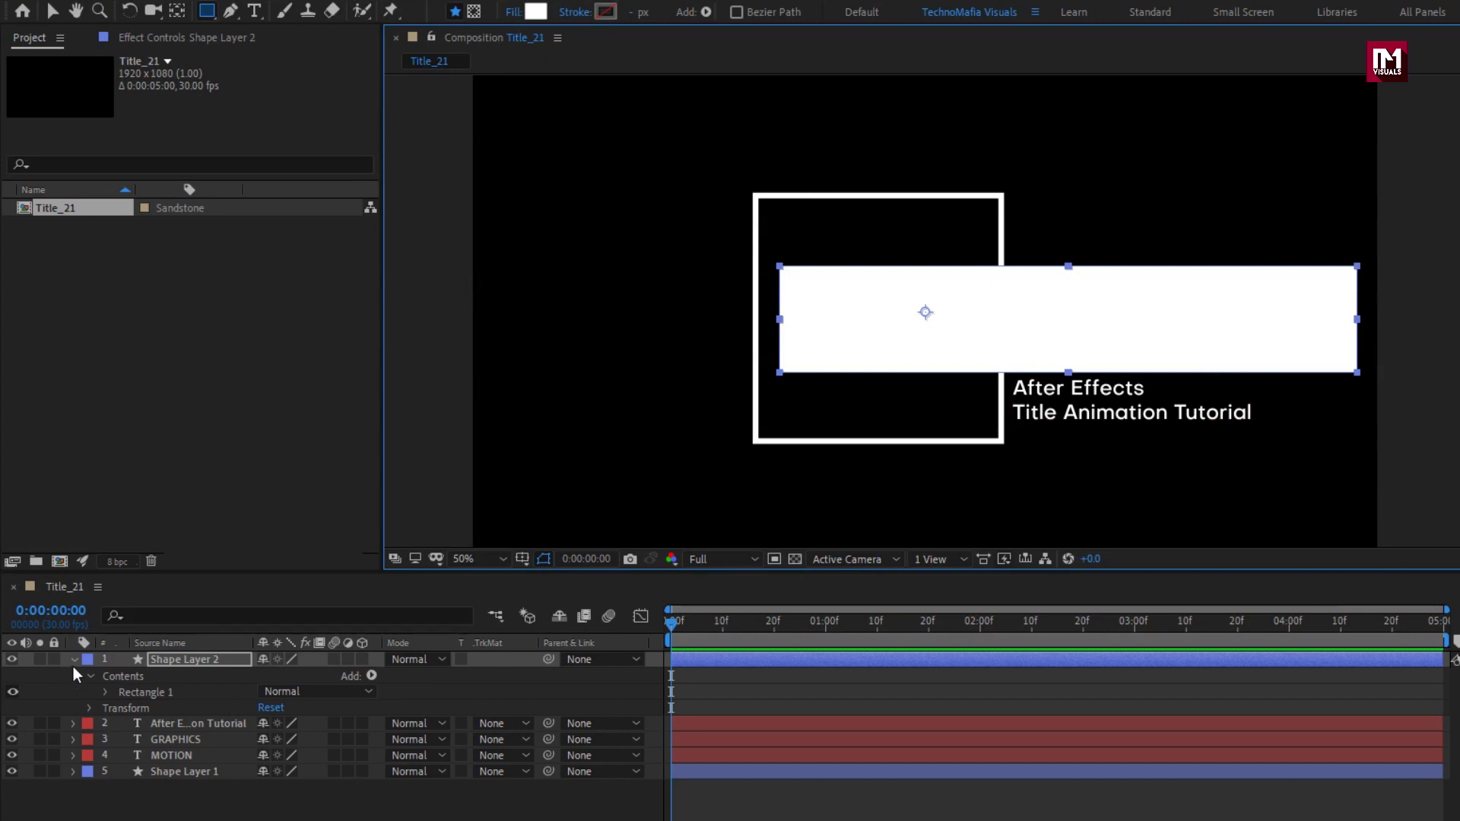
left_click(74, 665)
Move the band above Shape Layer 1 and set the square's Track Matte to Alpha Inverted.
left_click_drag(181, 660, 192, 728)
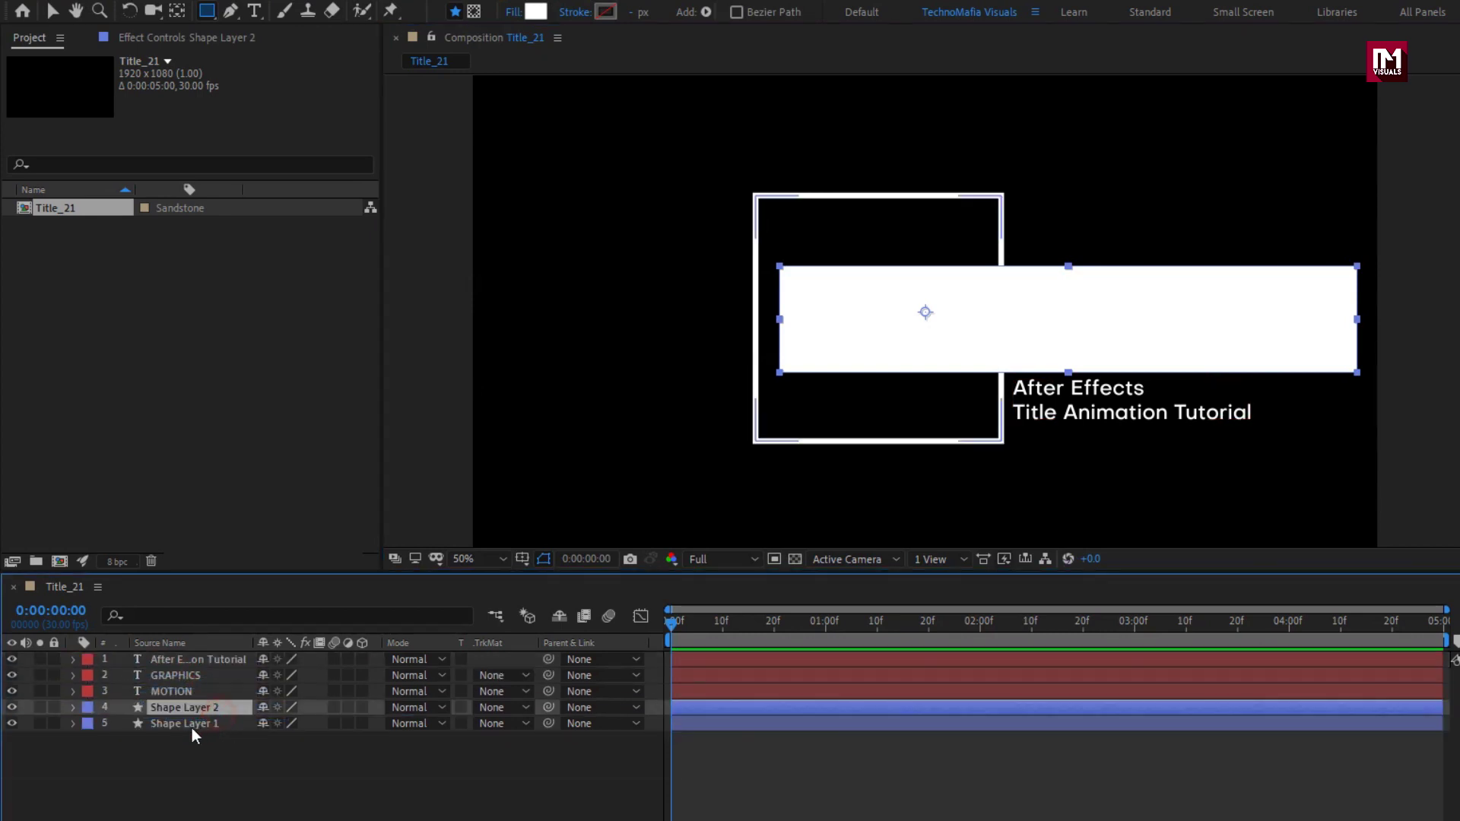
left_click(172, 724)
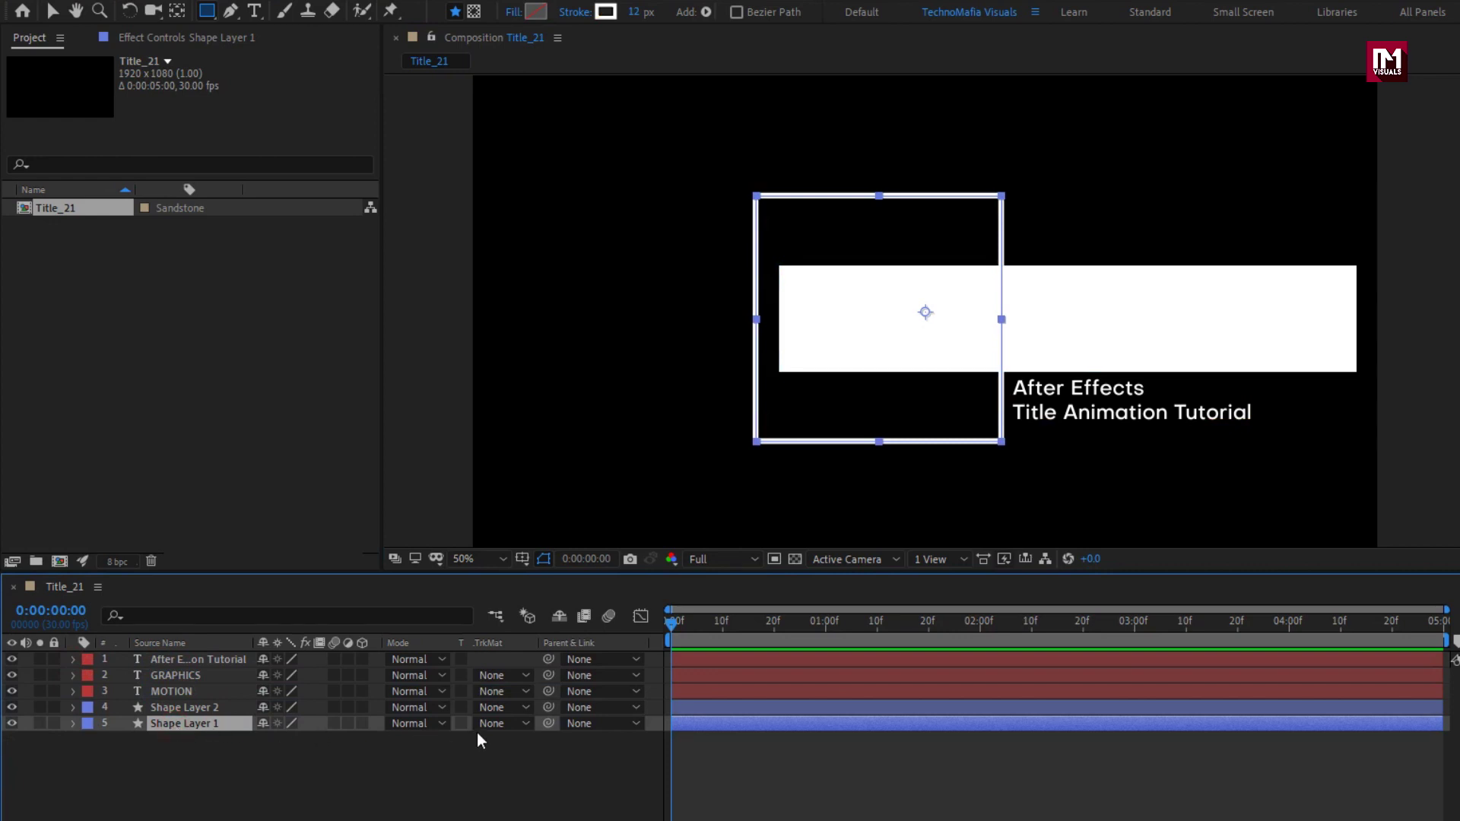
left_click(501, 725)
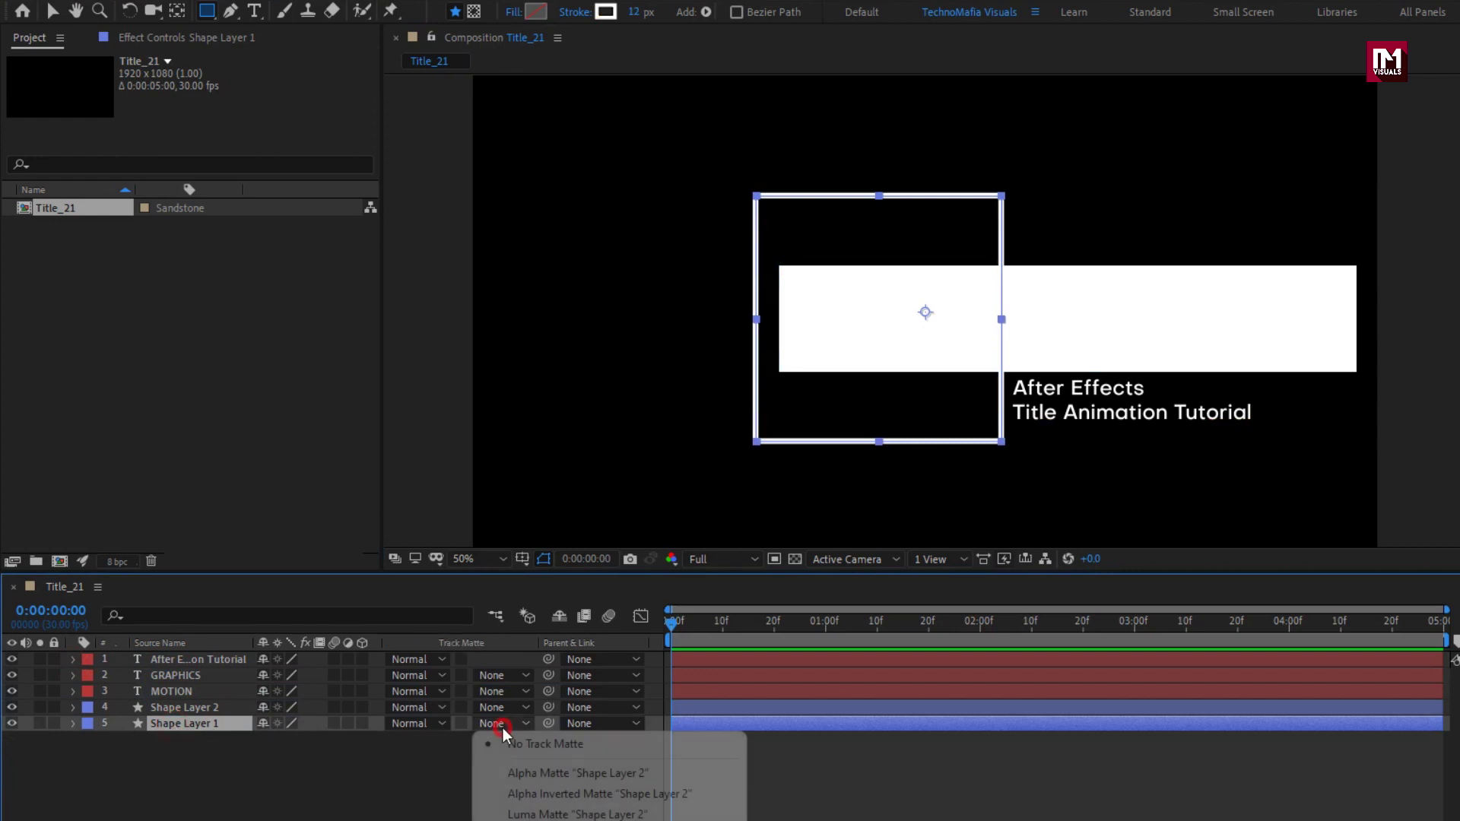
left_click(652, 794)
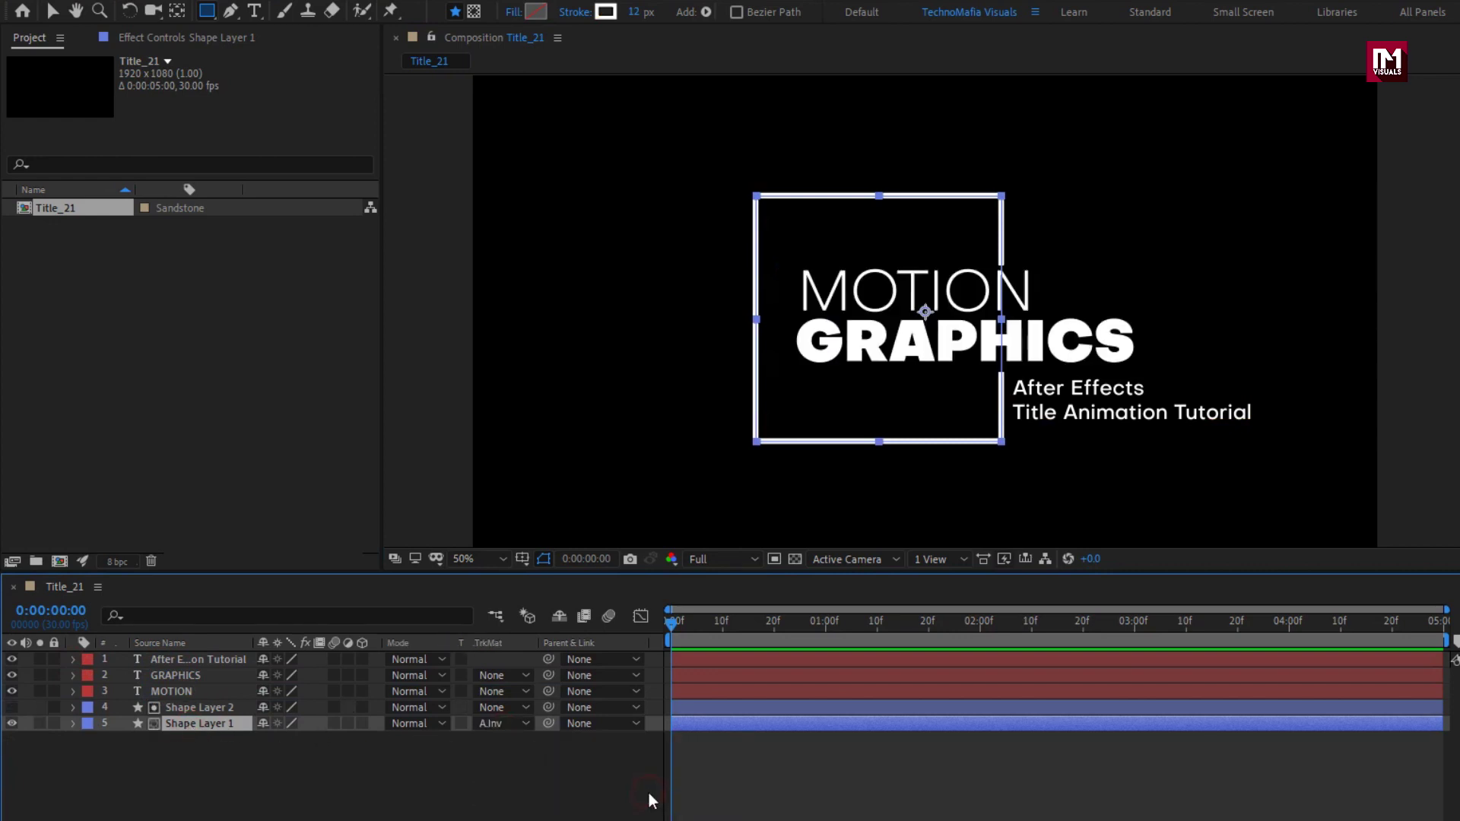
left_click(587, 806)
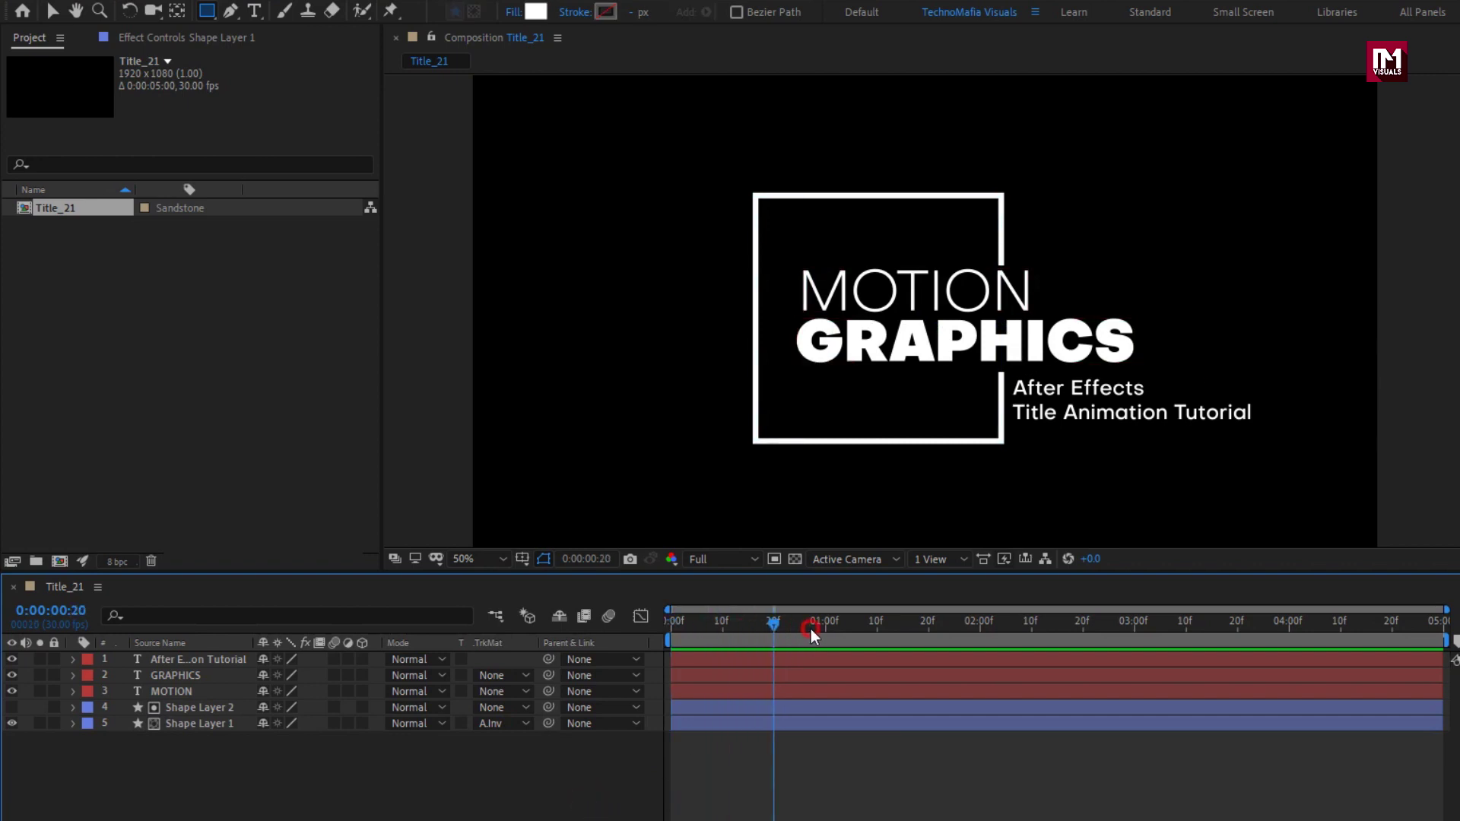
Draw a white rectangle (Shape Layer 3) over MOTION and place it above MOTION.
left_click(204, 709)
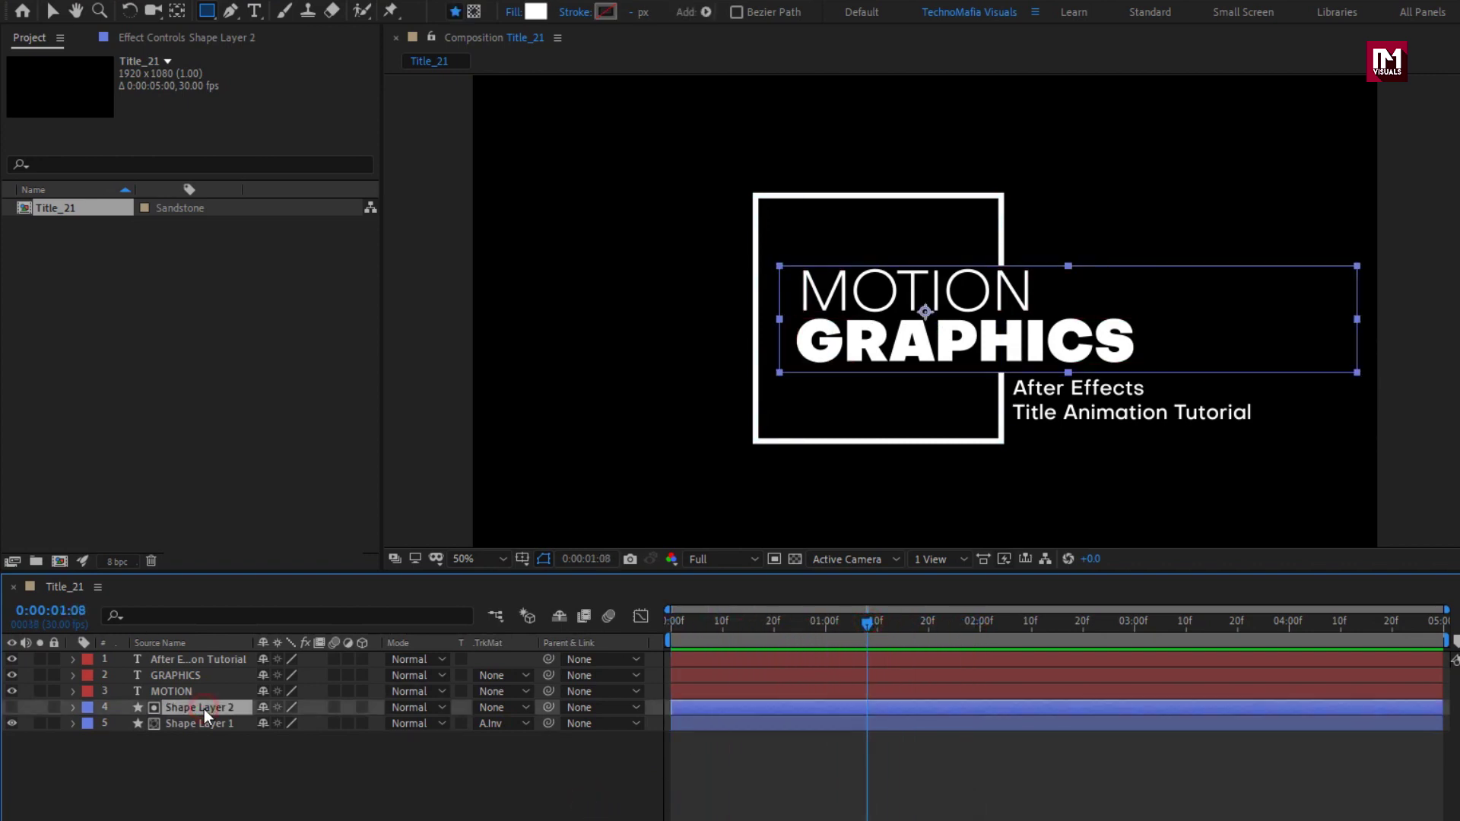
left_click(221, 814)
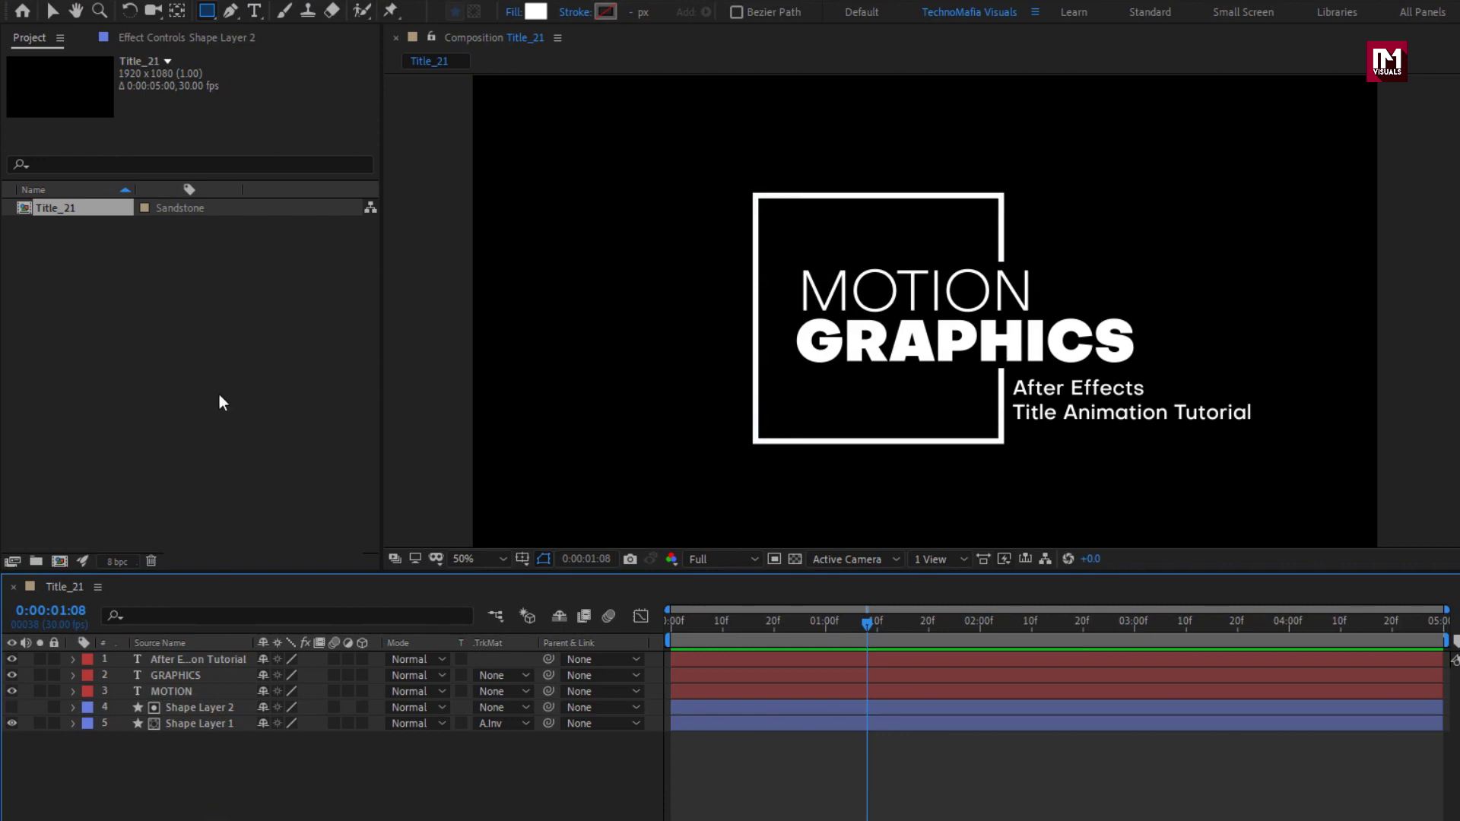
left_click(210, 13)
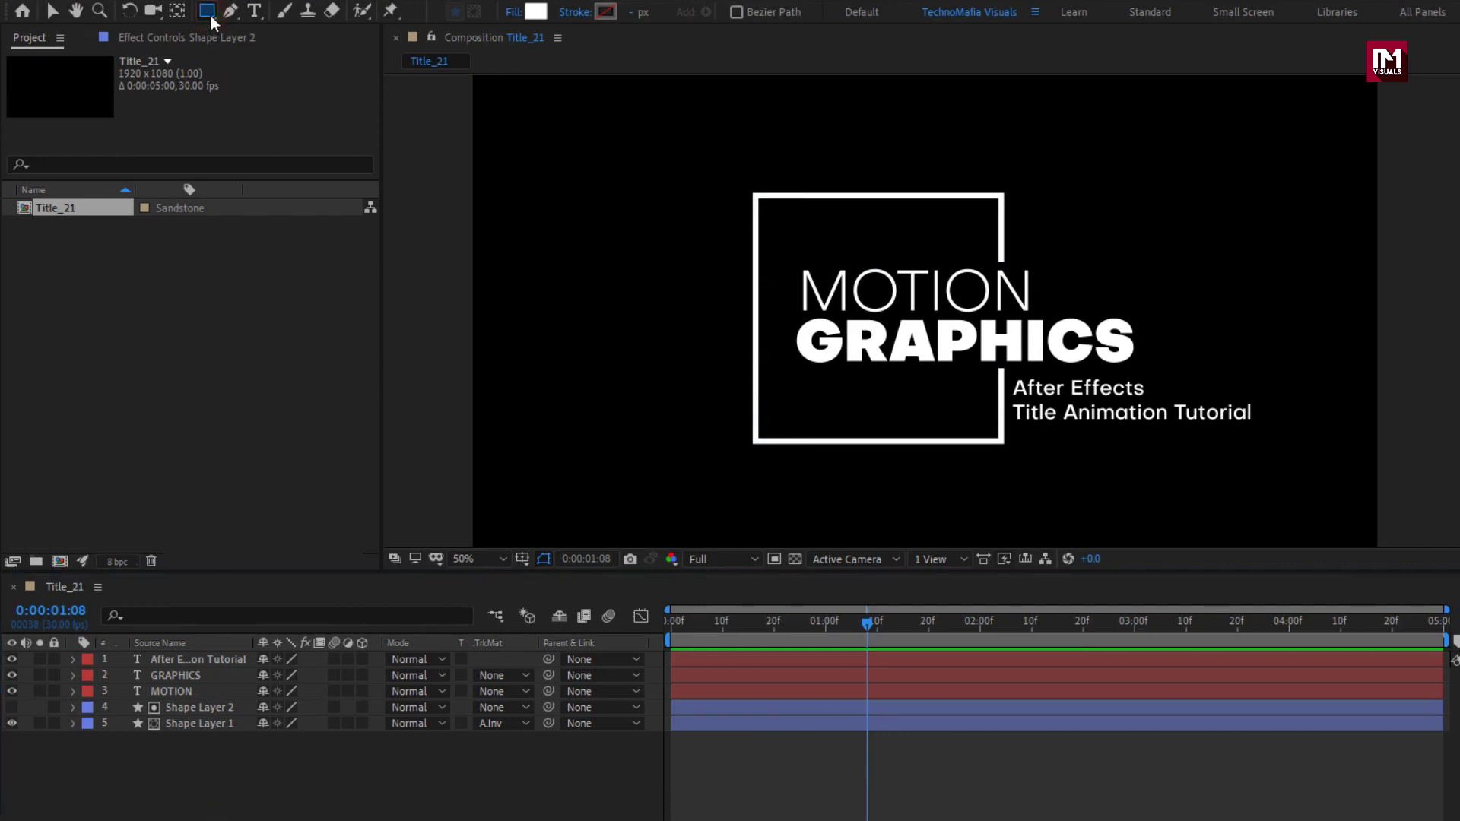
scroll(868, 313, "up", 3)
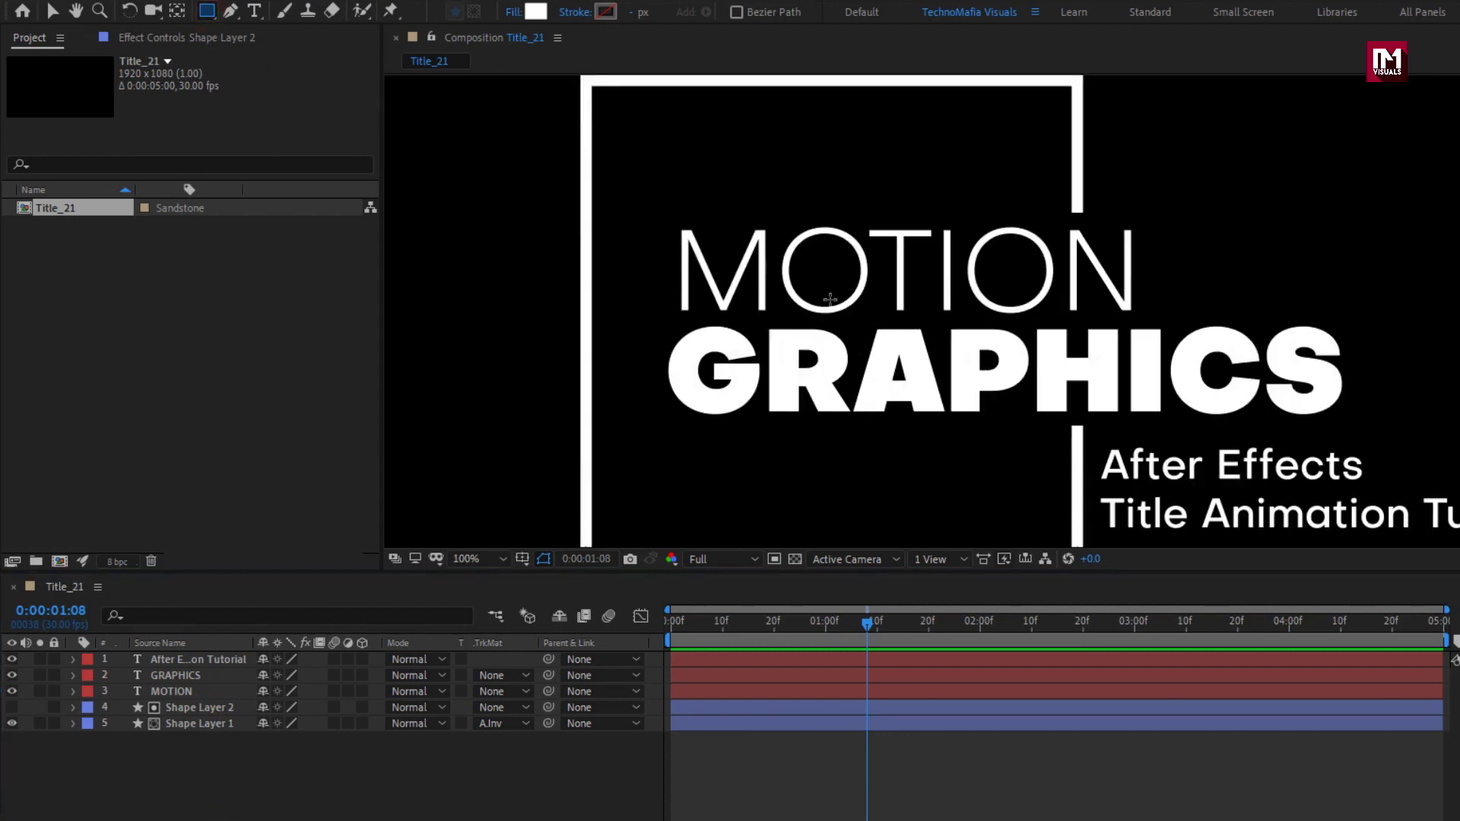
scroll(744, 286, "down", 2)
left_click_drag(786, 263, 1232, 315)
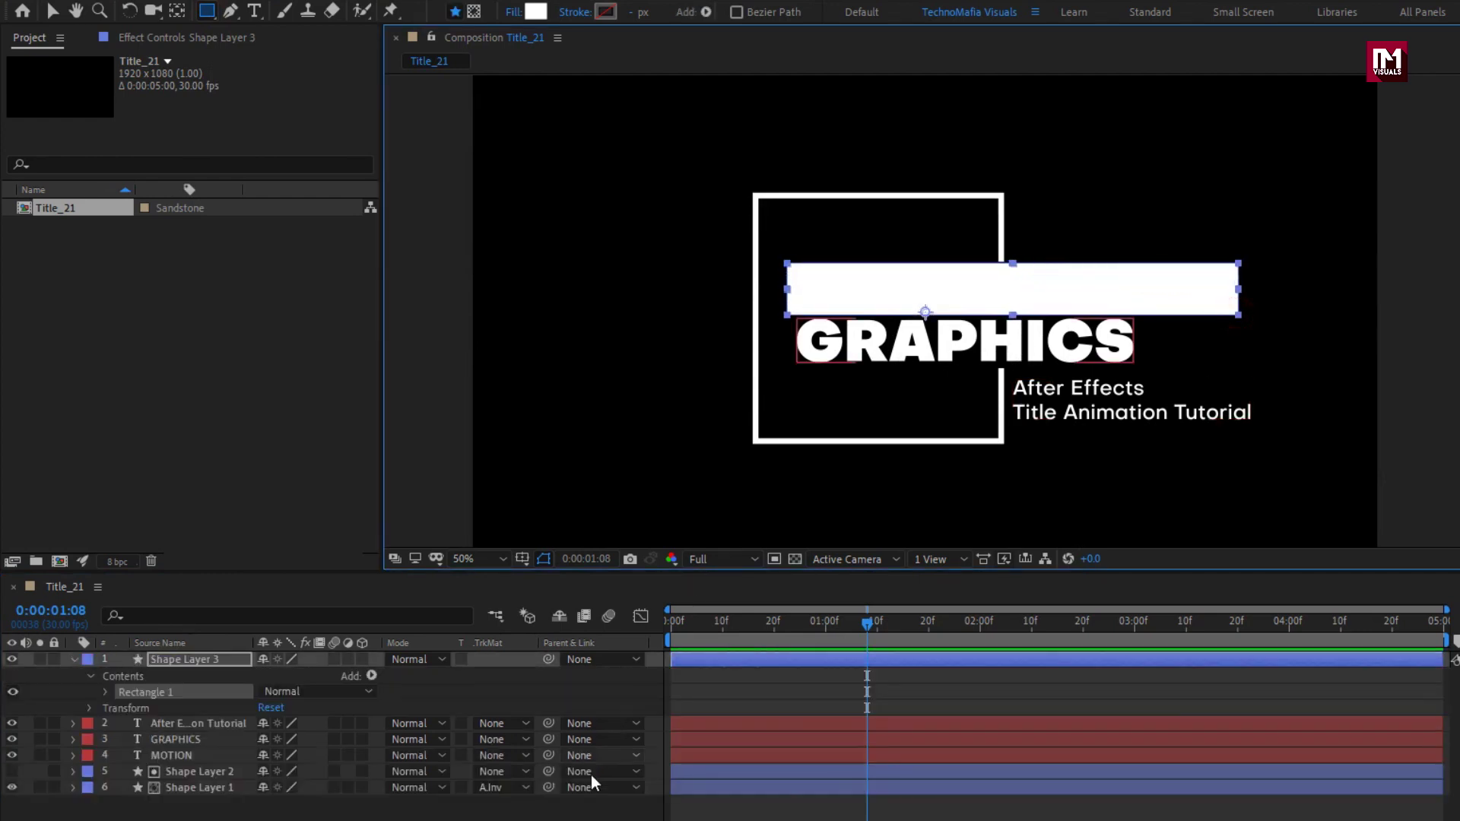
left_click(95, 669)
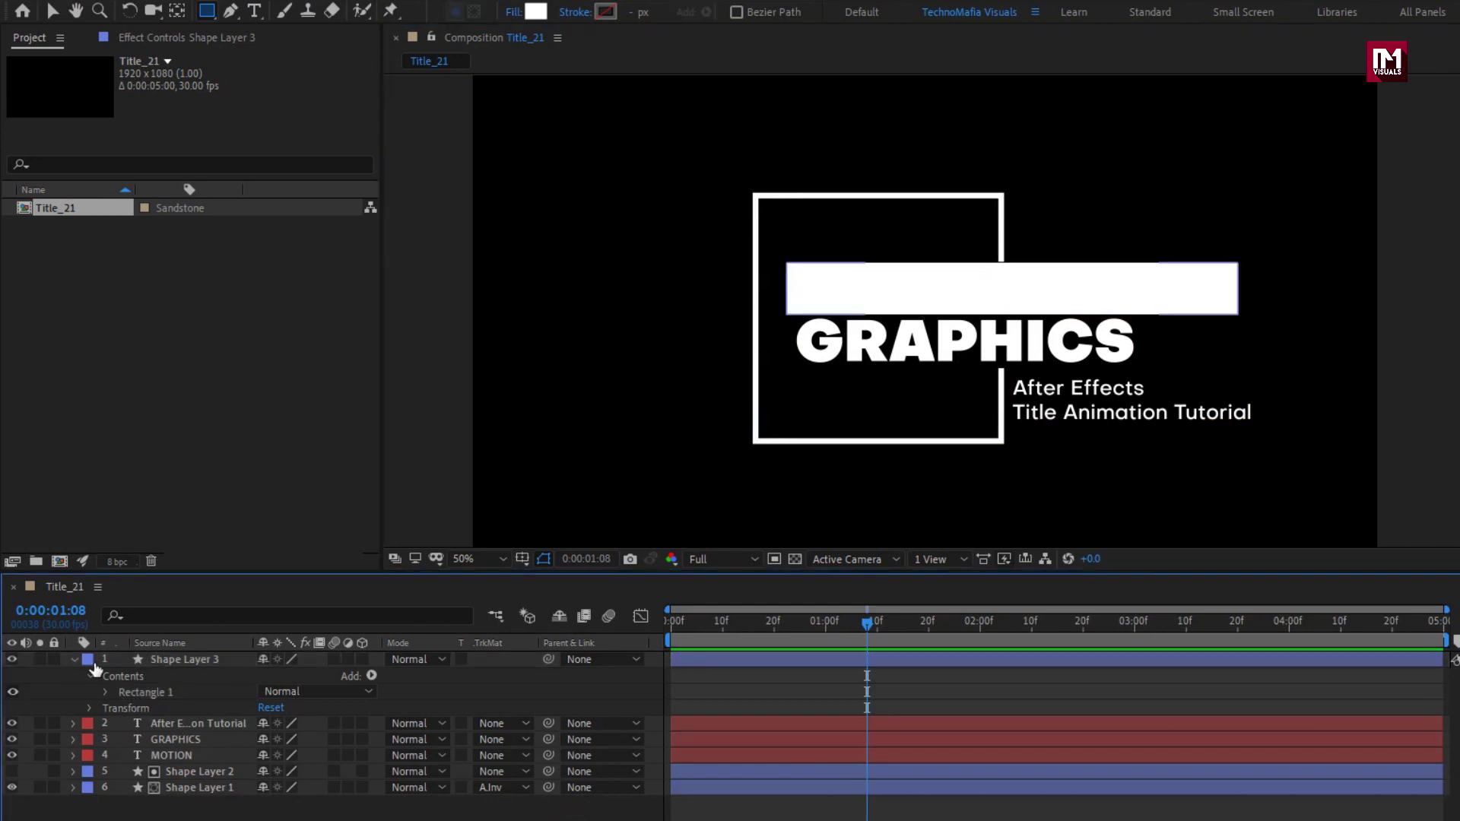
left_click(74, 660)
left_click(184, 661)
left_click_drag(193, 669, 202, 697)
Set MOTION's Track Matte to Alpha Matte from Shape Layer 3.
left_click(195, 707)
left_click(502, 707)
left_click(652, 757)
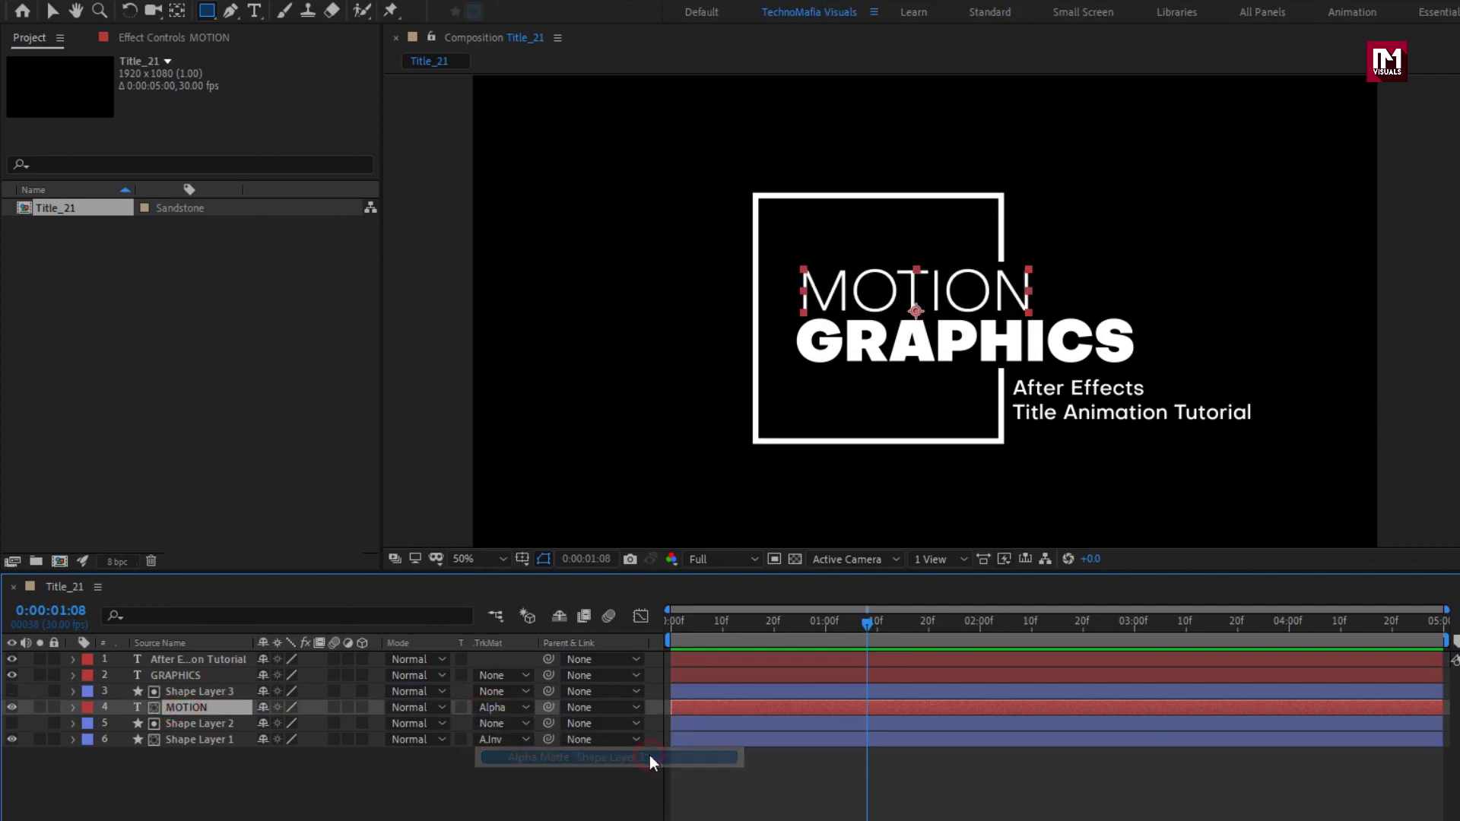
left_click(536, 771)
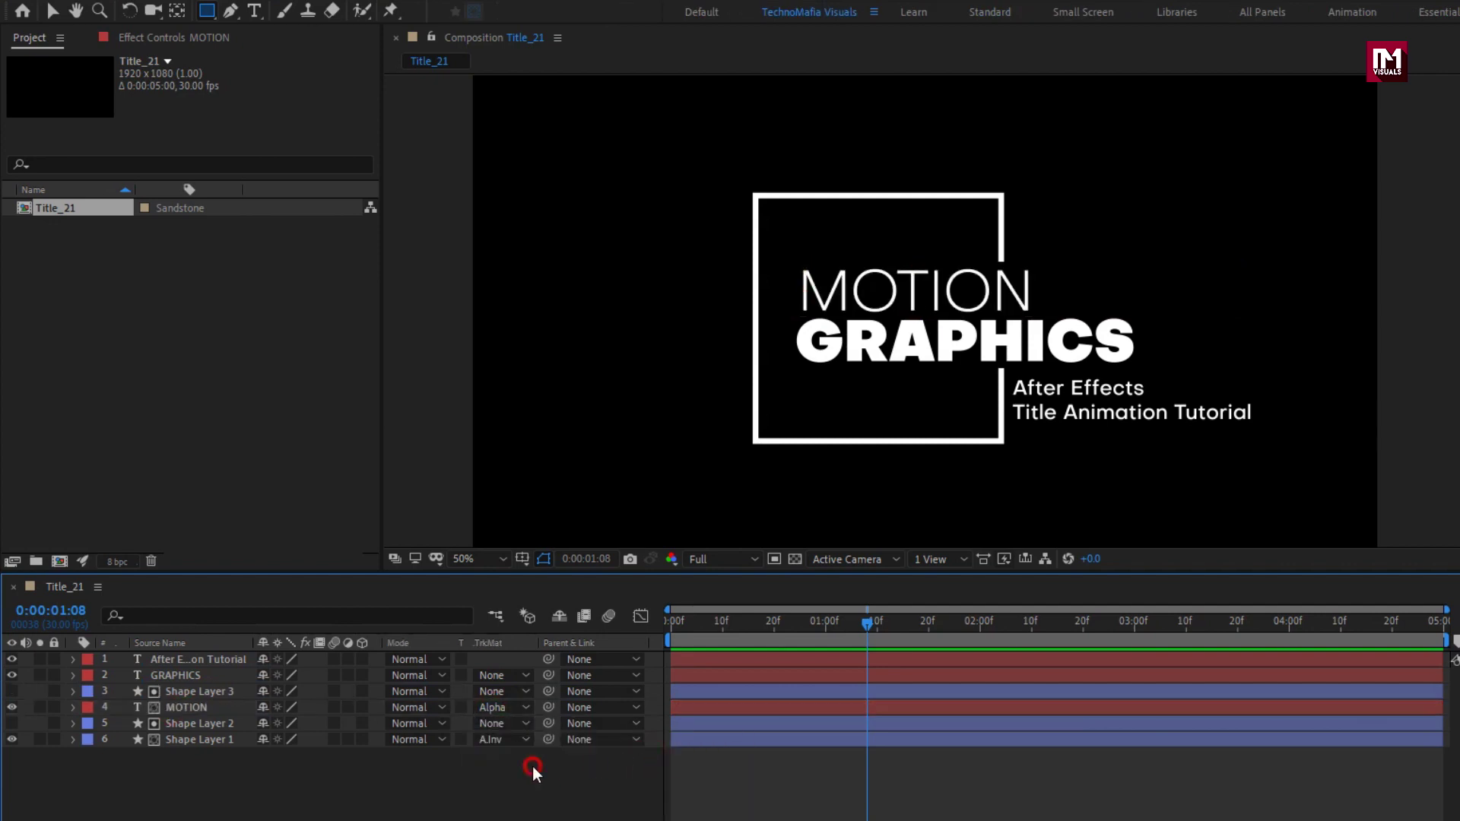
Draw a white rectangle over GRAPHICS, place it above GRAPHICS, and use it as GRAPHICS's Alpha Matte.
mouse_move(784, 318)
left_mouse_down()
mouse_move(1171, 348)
mouse_move(1234, 375)
left_mouse_up()
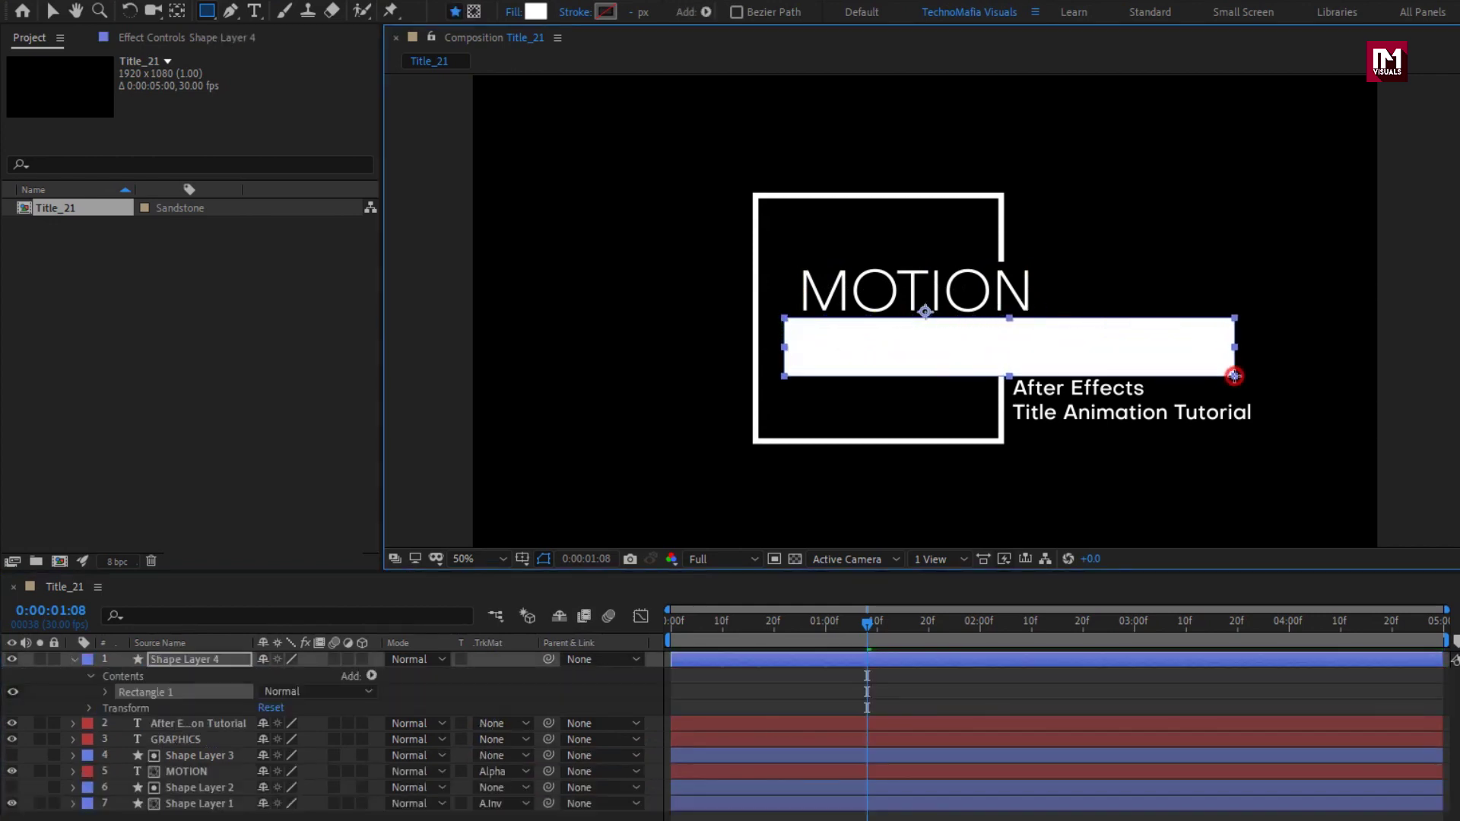
left_click(74, 660)
left_click_drag(206, 660, 212, 685)
left_click(182, 693)
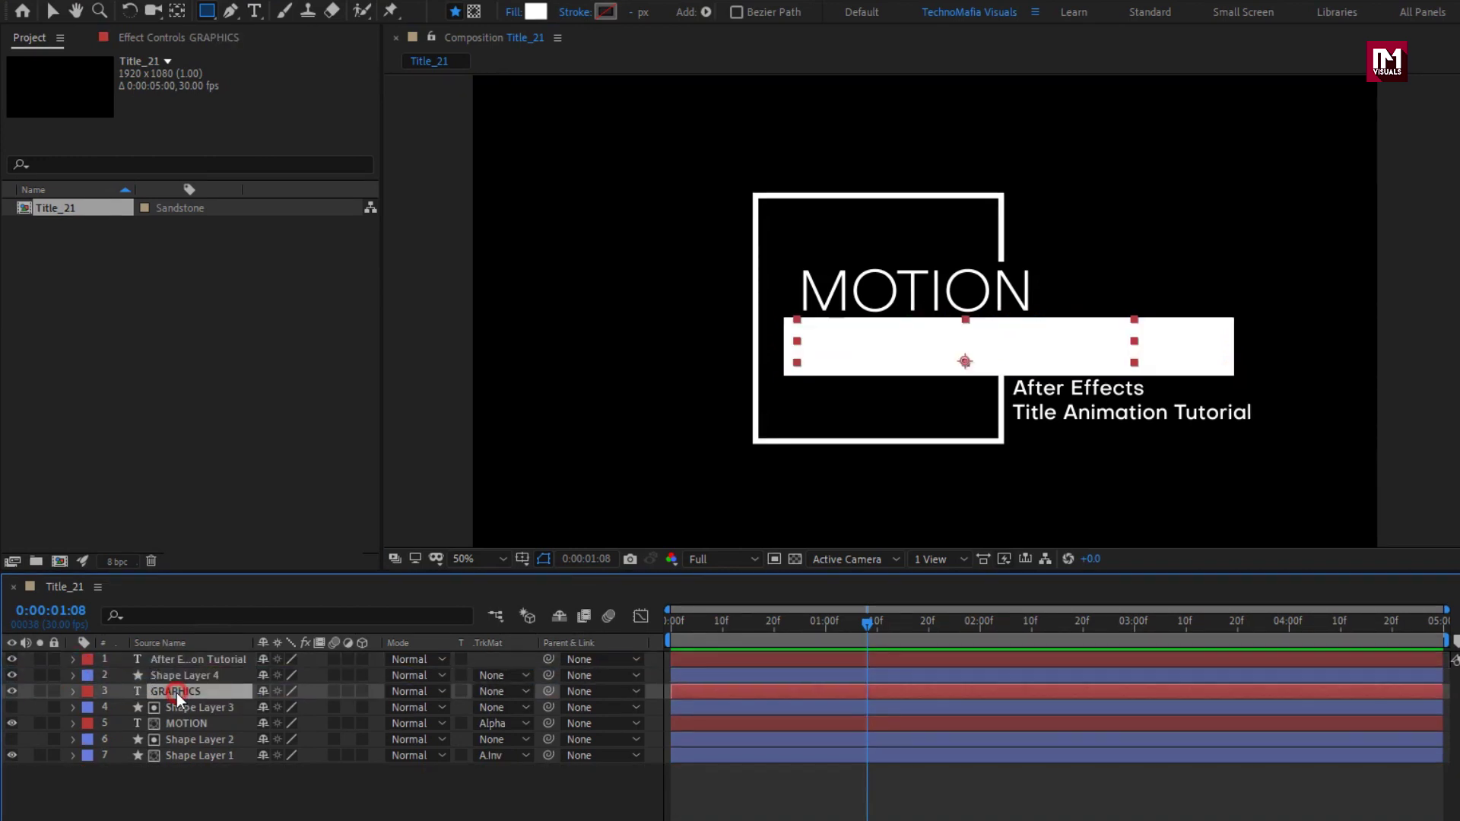
left_click(498, 692)
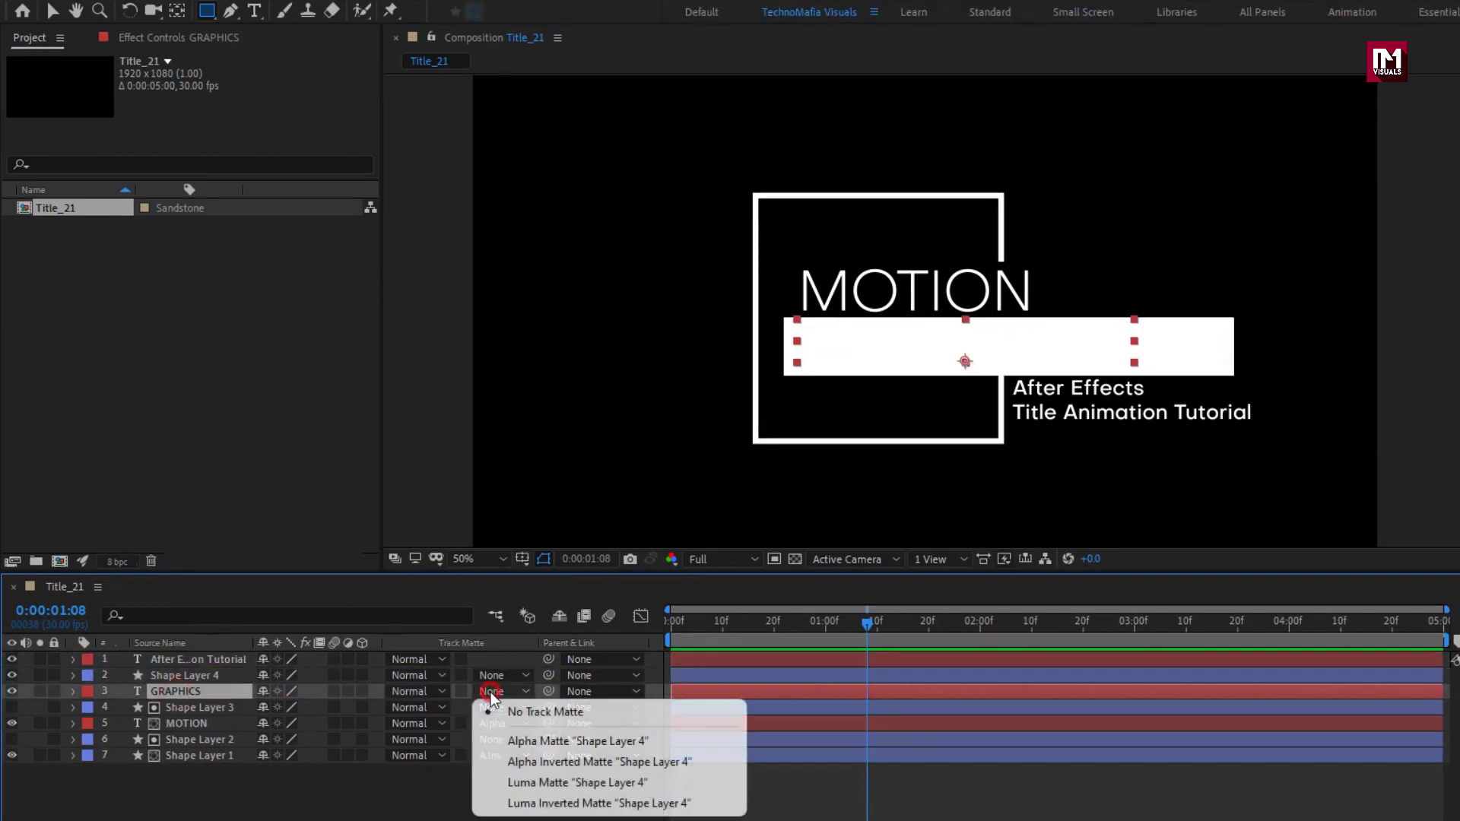
left_click(659, 743)
left_click(472, 814)
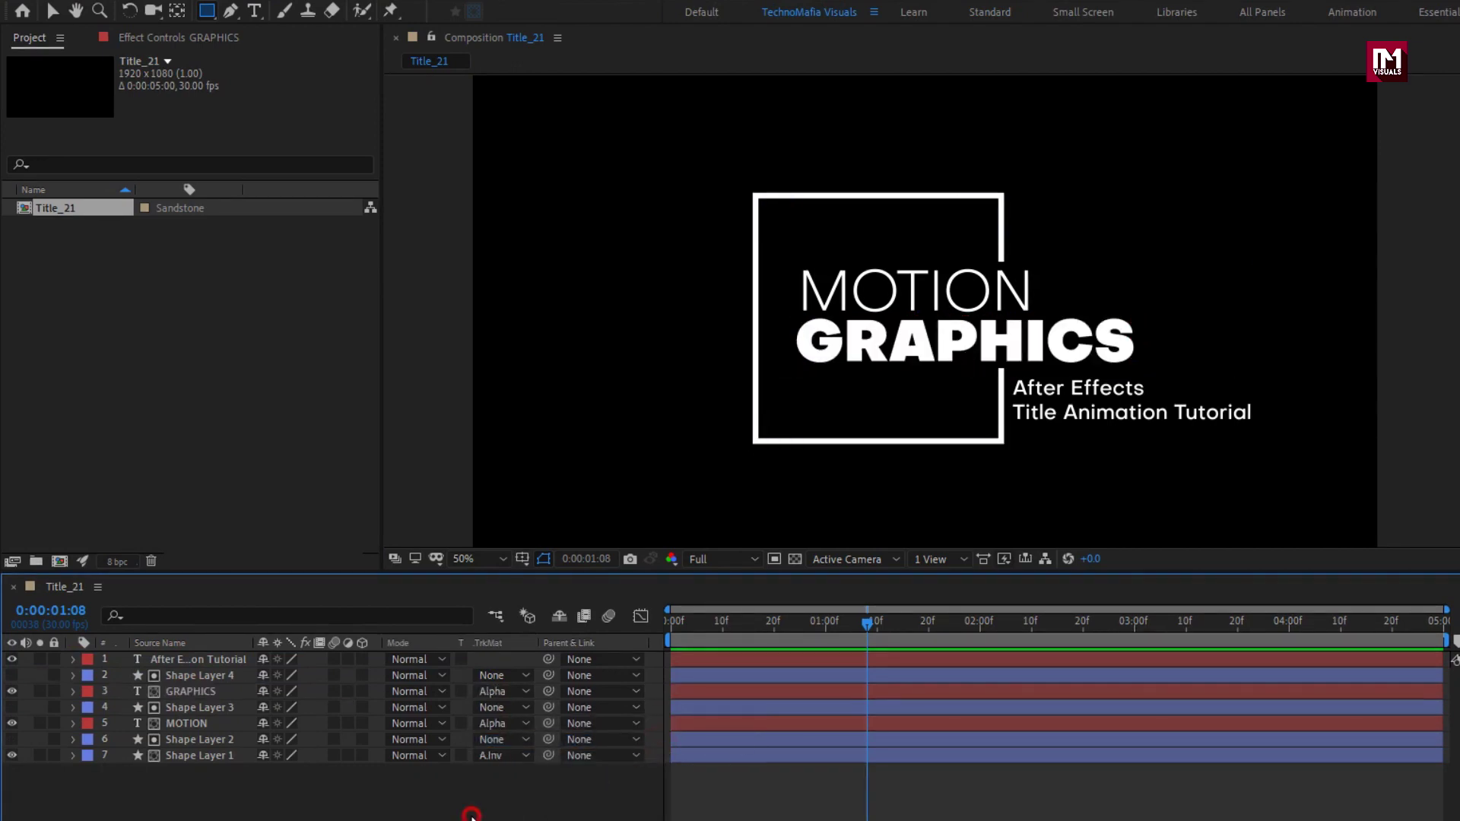
left_click(213, 757)
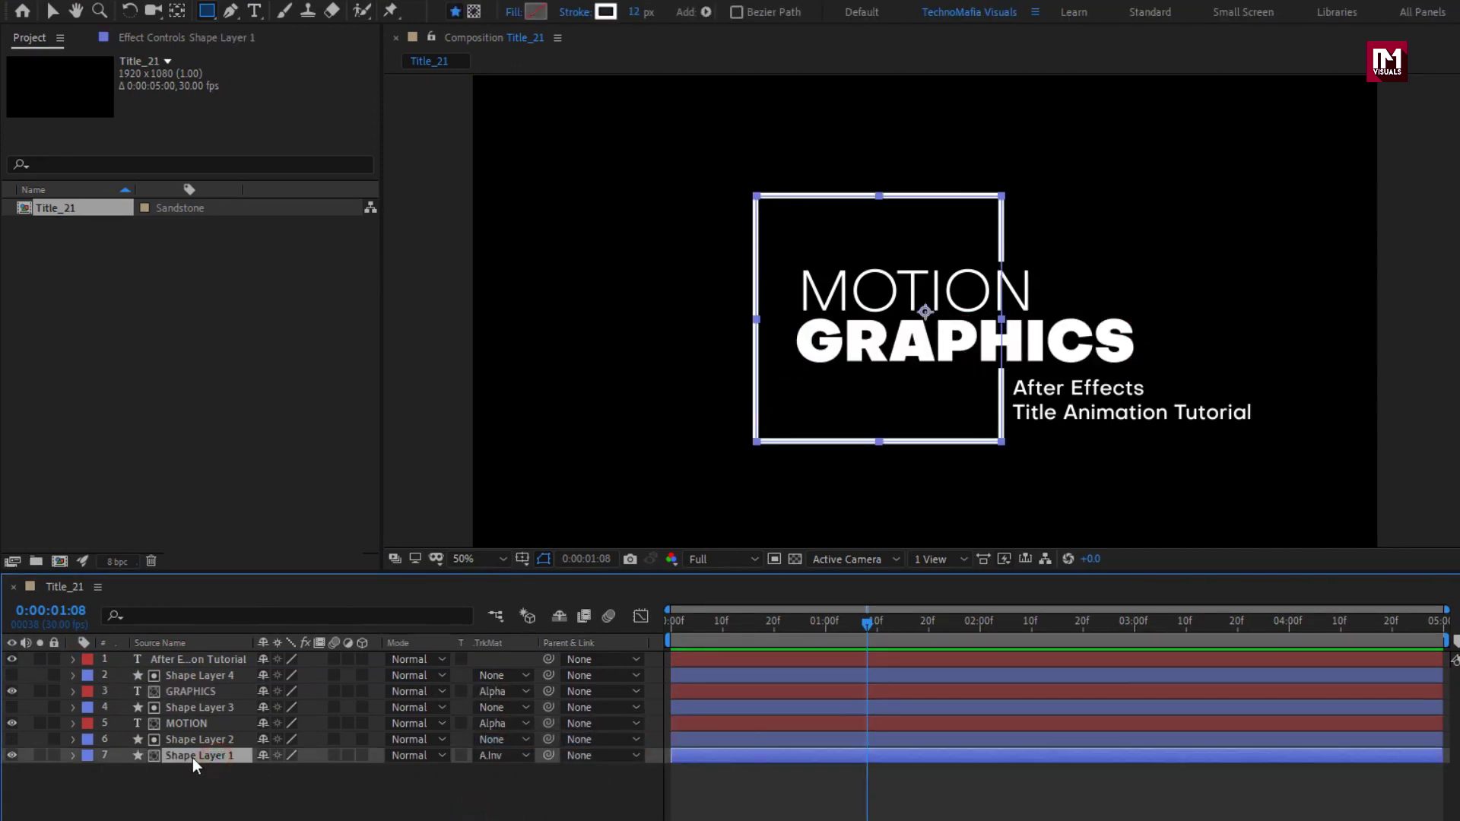
Keyframe the square's Size from 521.4×0 at 0s to 521.4×521.4 at 2s.
left_click(73, 755)
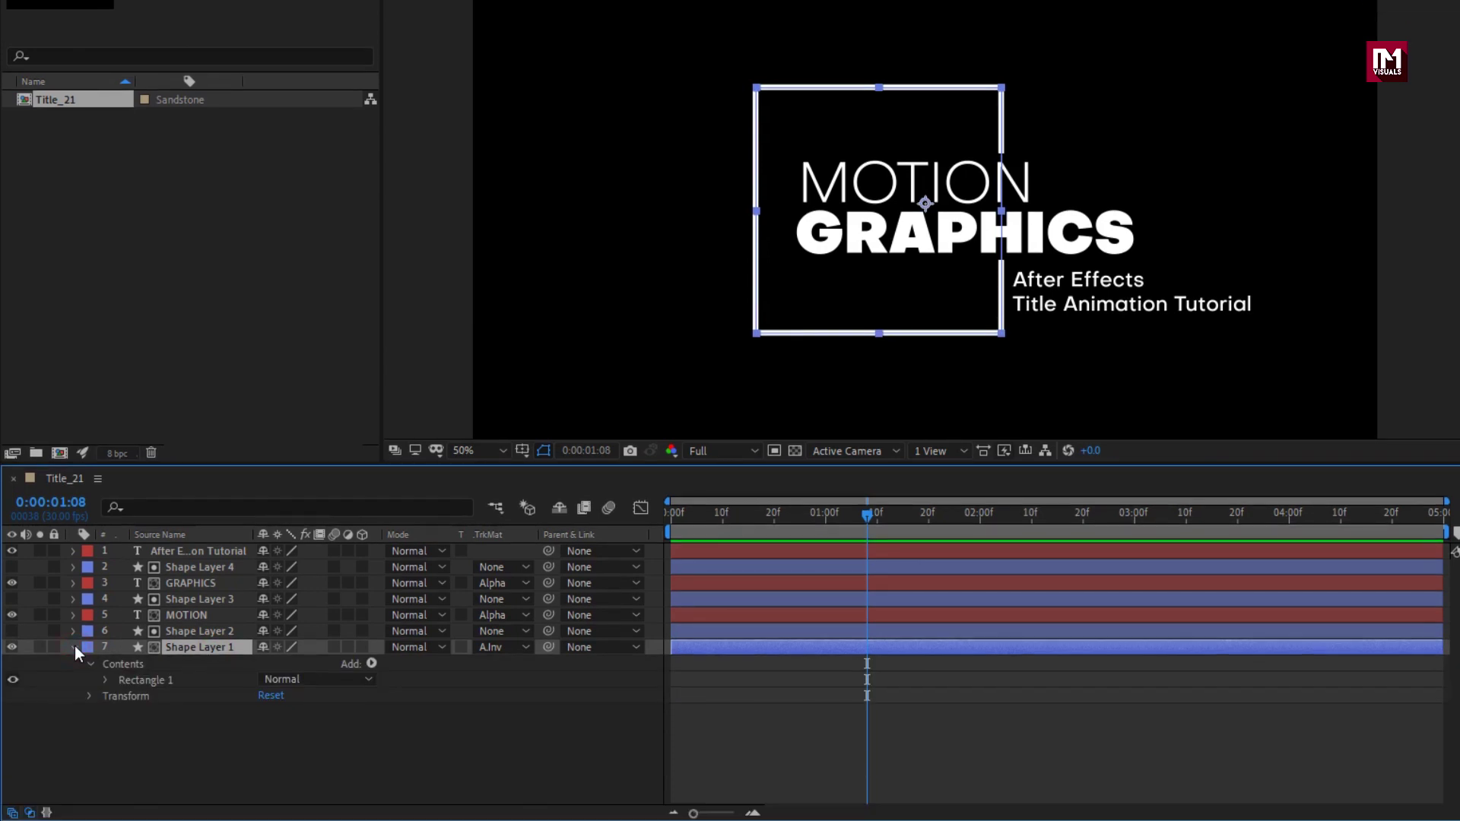
left_click(107, 681)
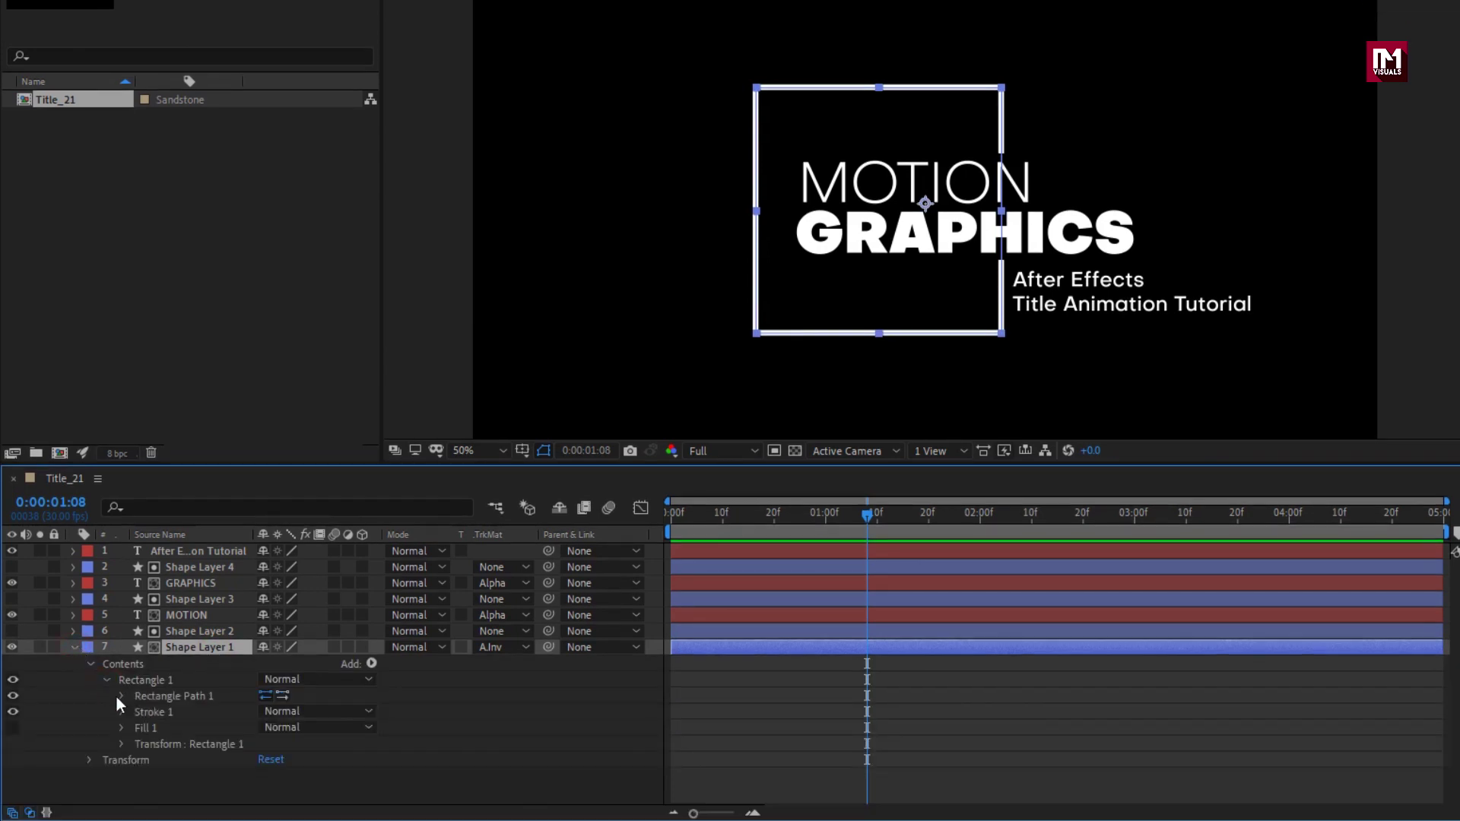
left_click(120, 696)
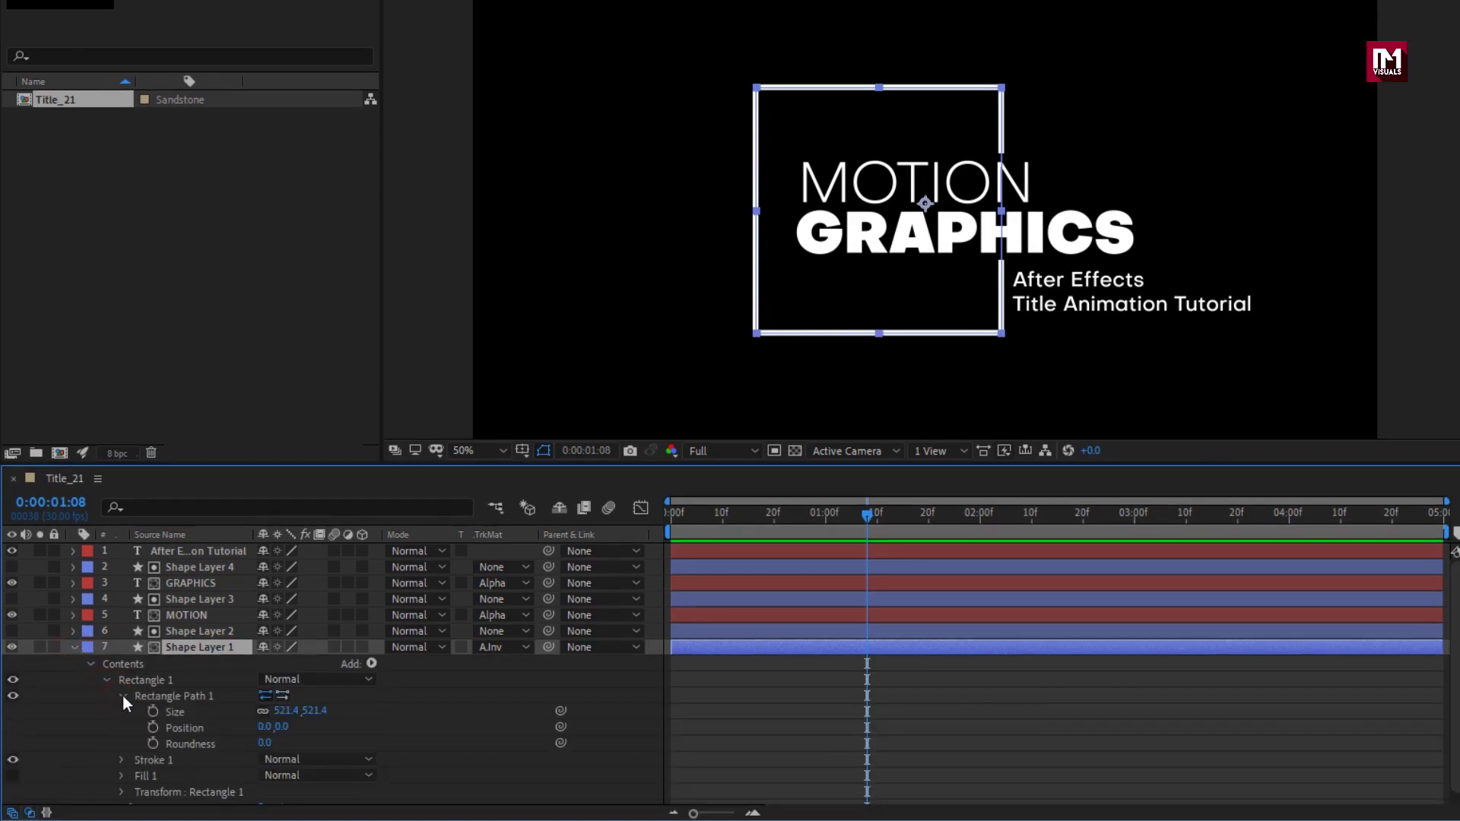
left_click_drag(868, 518, 981, 521)
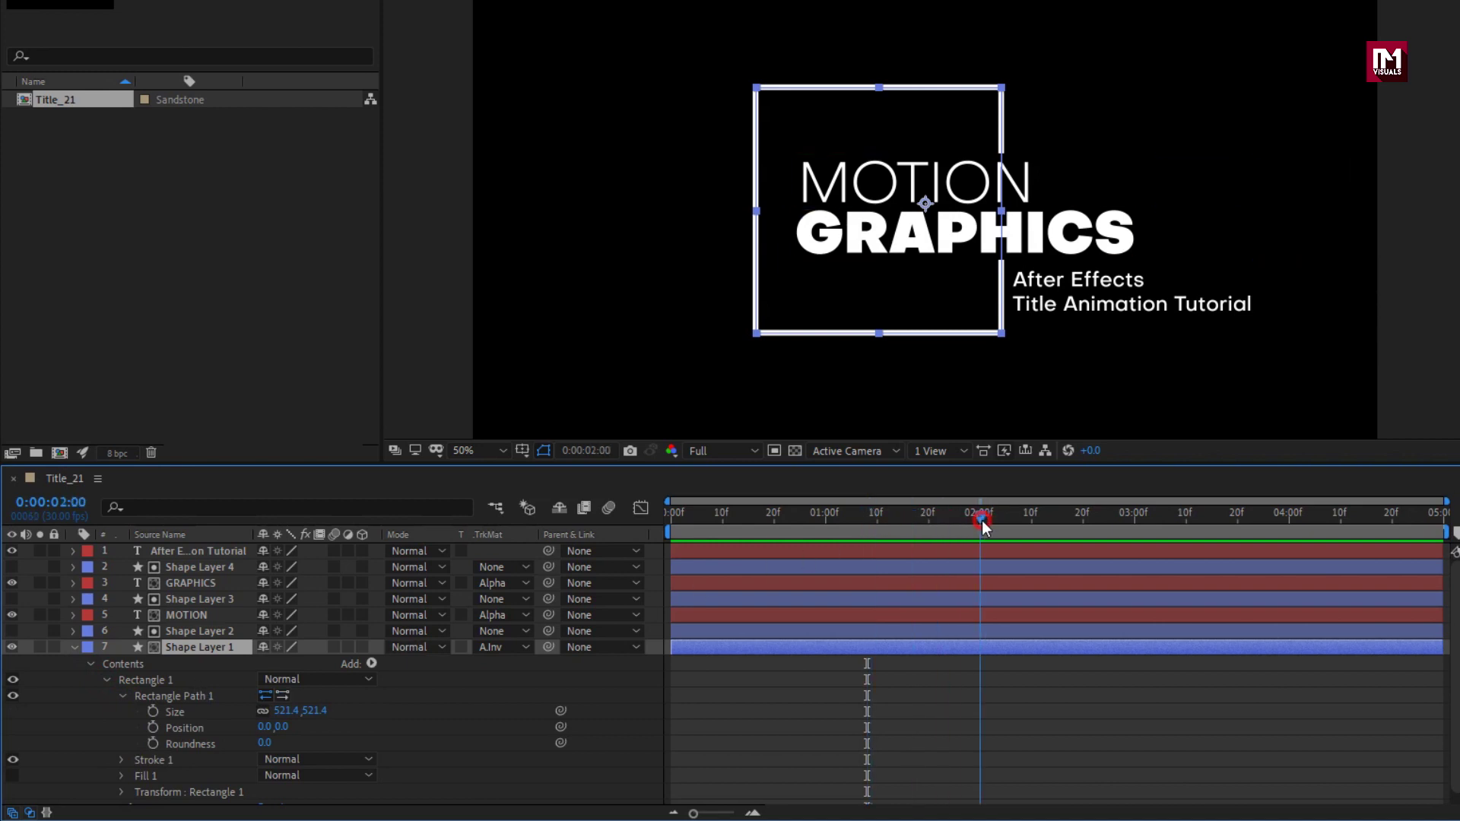
left_click(156, 713)
left_click_drag(692, 518, 654, 518)
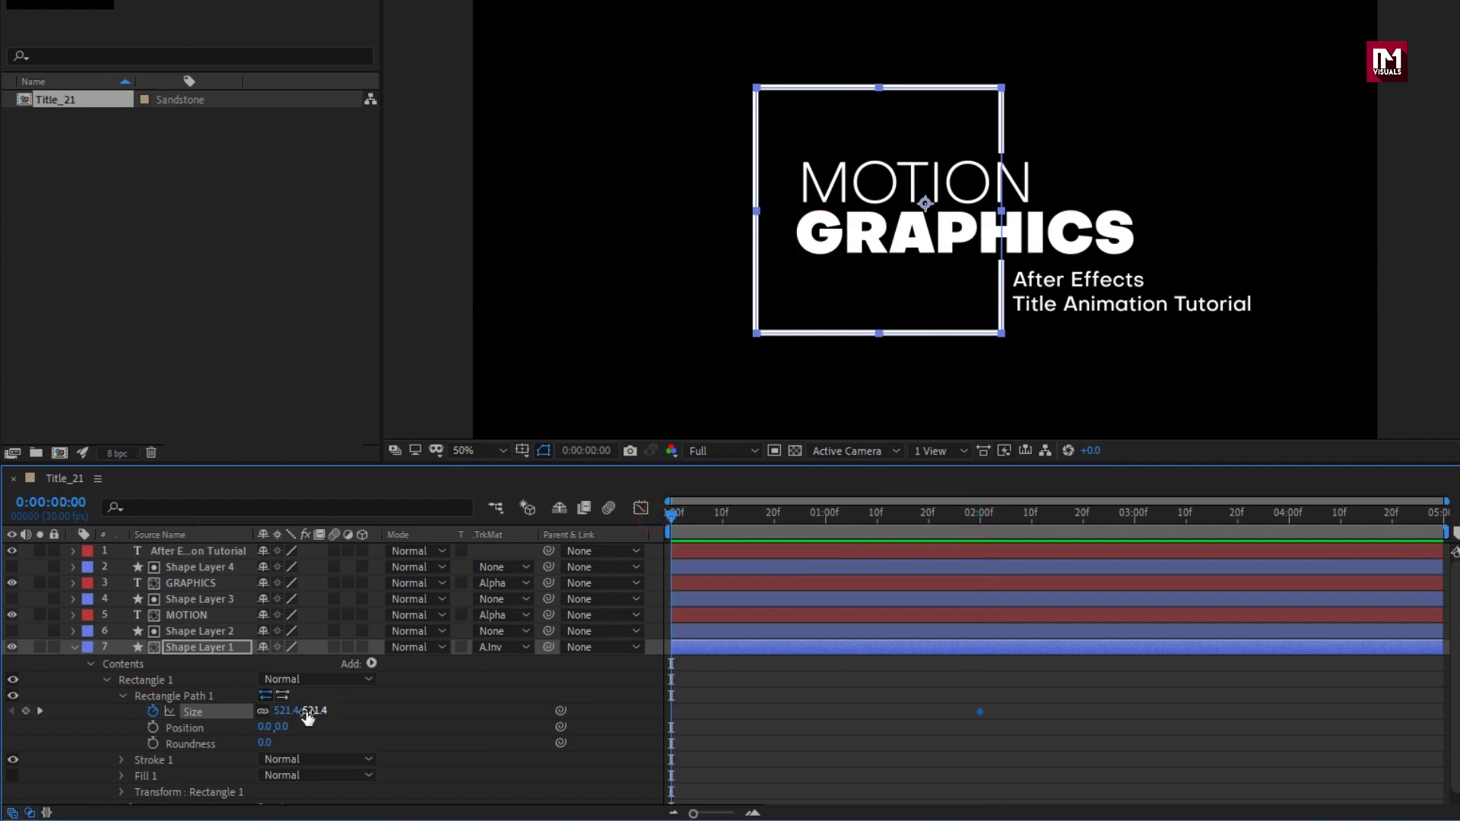
left_click(263, 711)
key("Return")
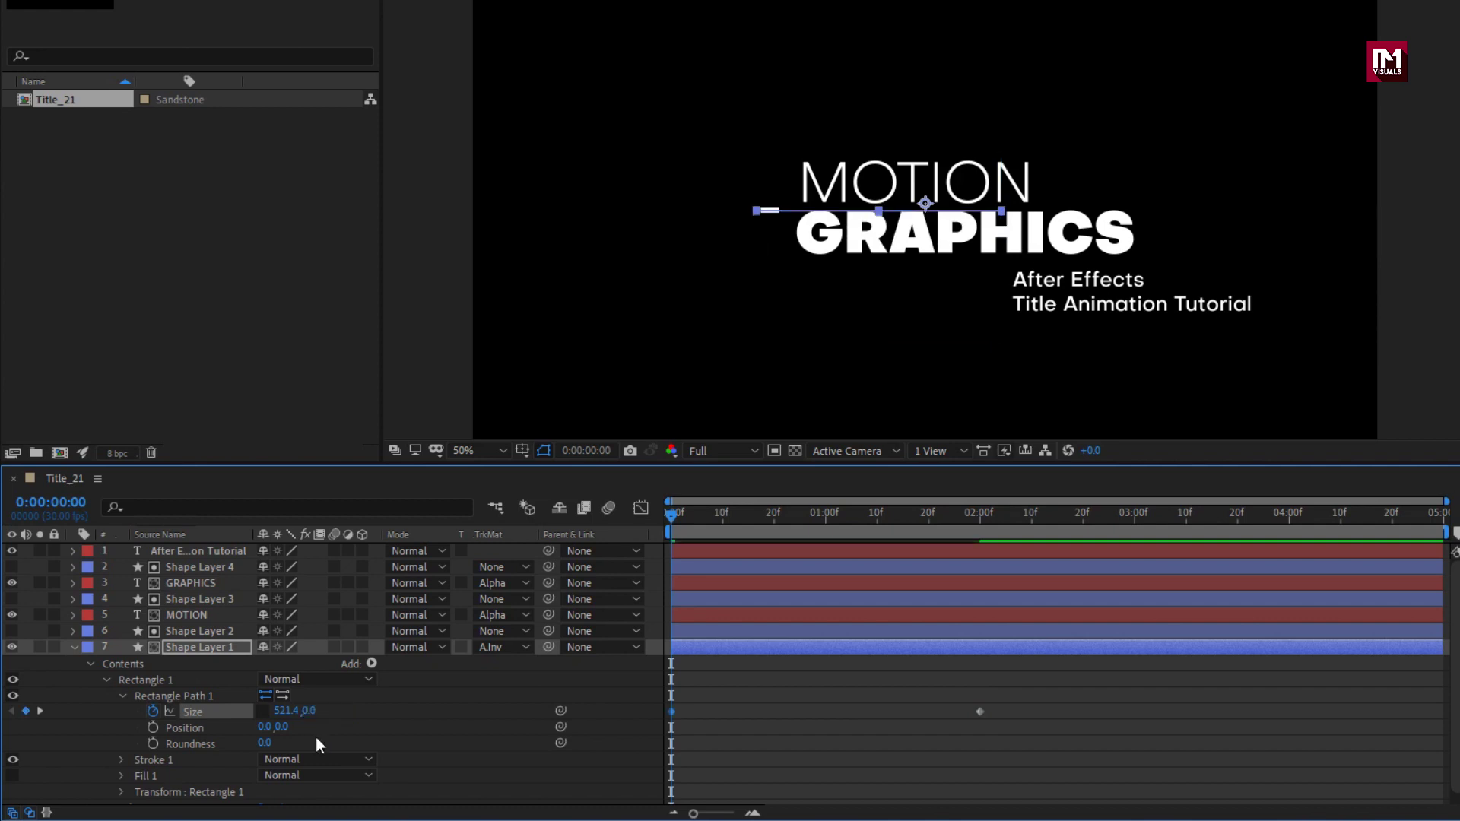
left_click_drag(679, 525, 984, 531)
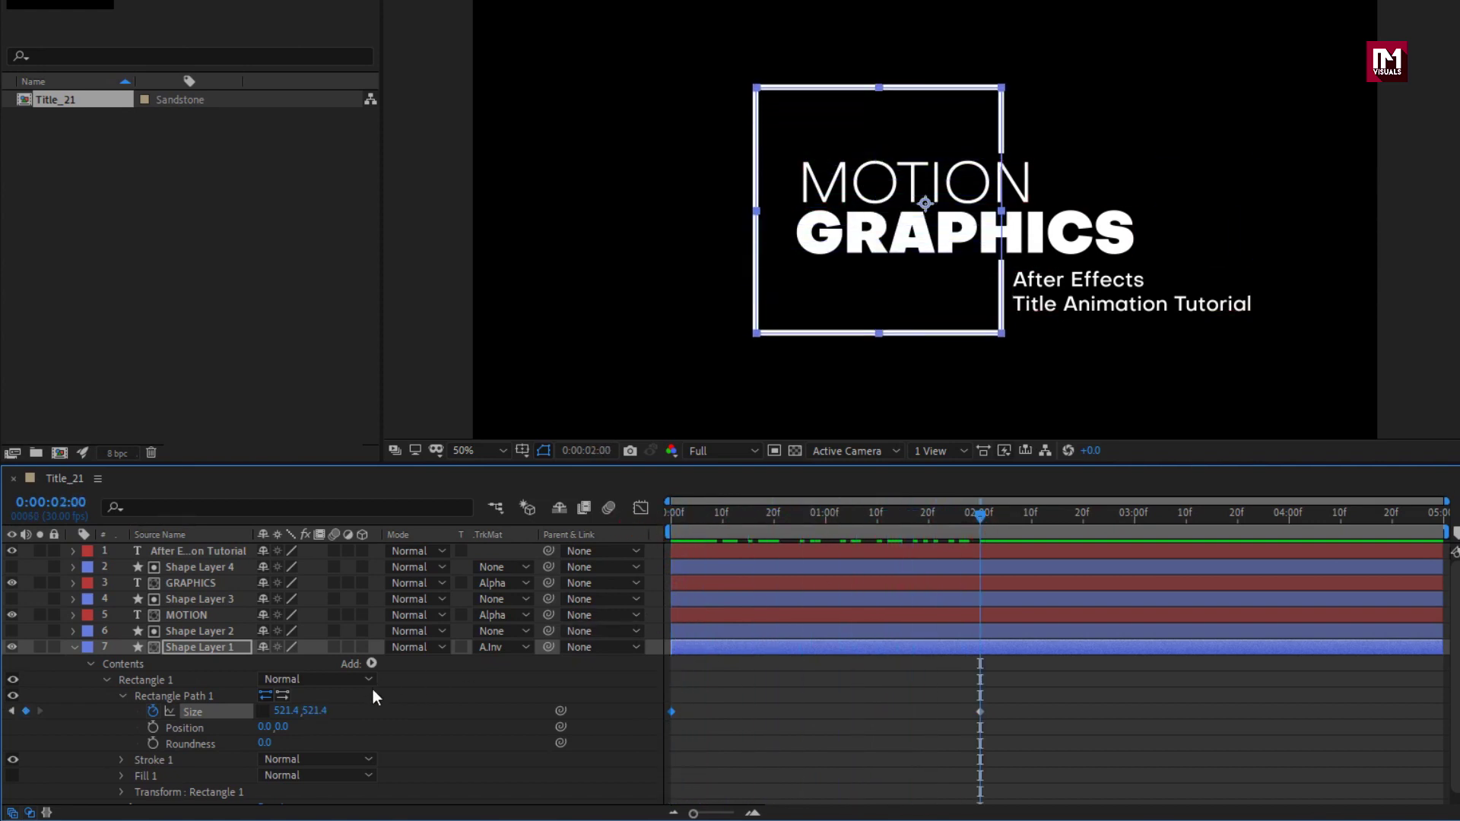
Keyframe the square's Stroke Width from 0 at 0s to 12 at 2s.
left_click(121, 759)
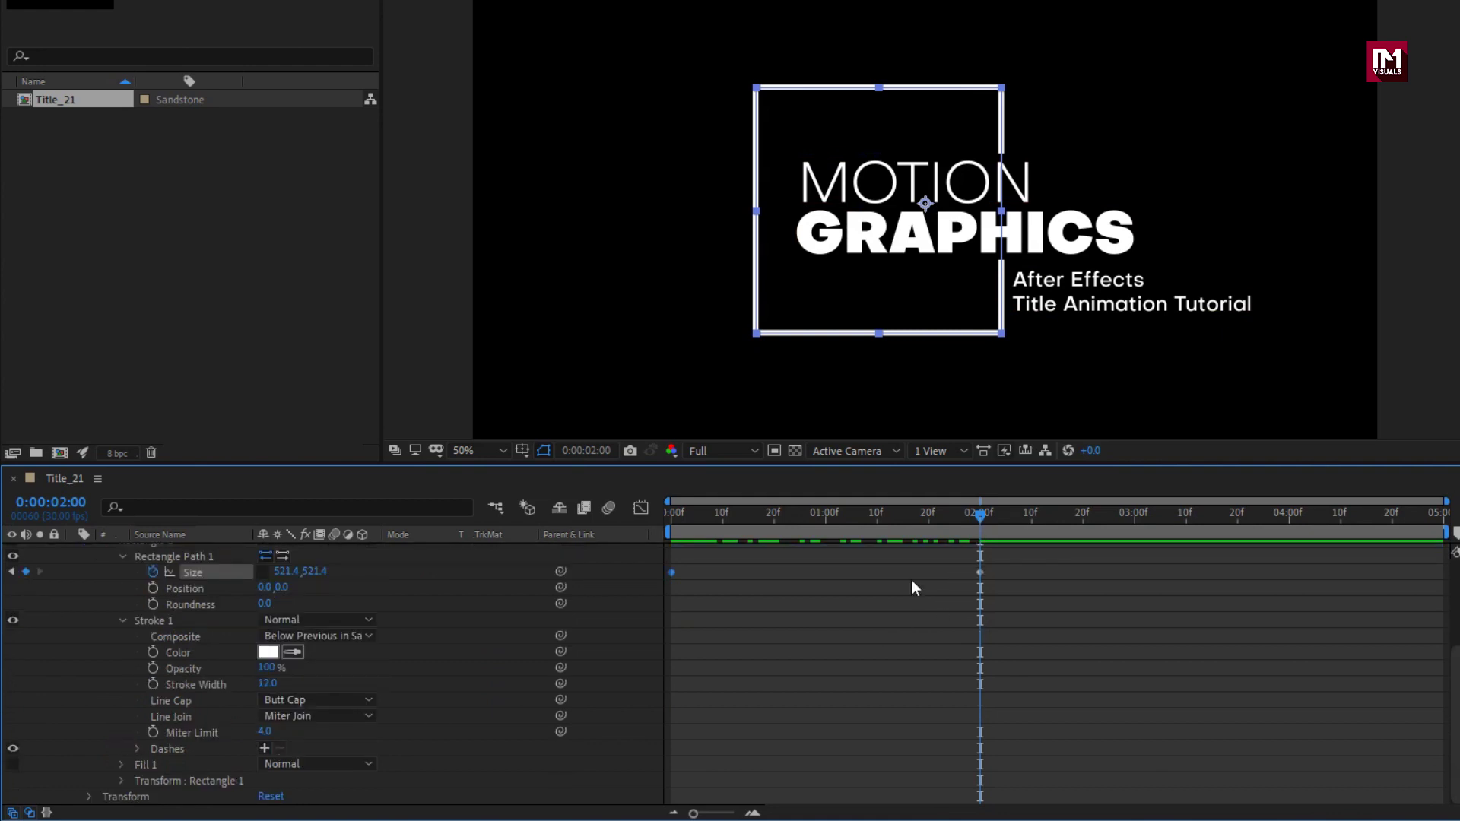
left_click(153, 685)
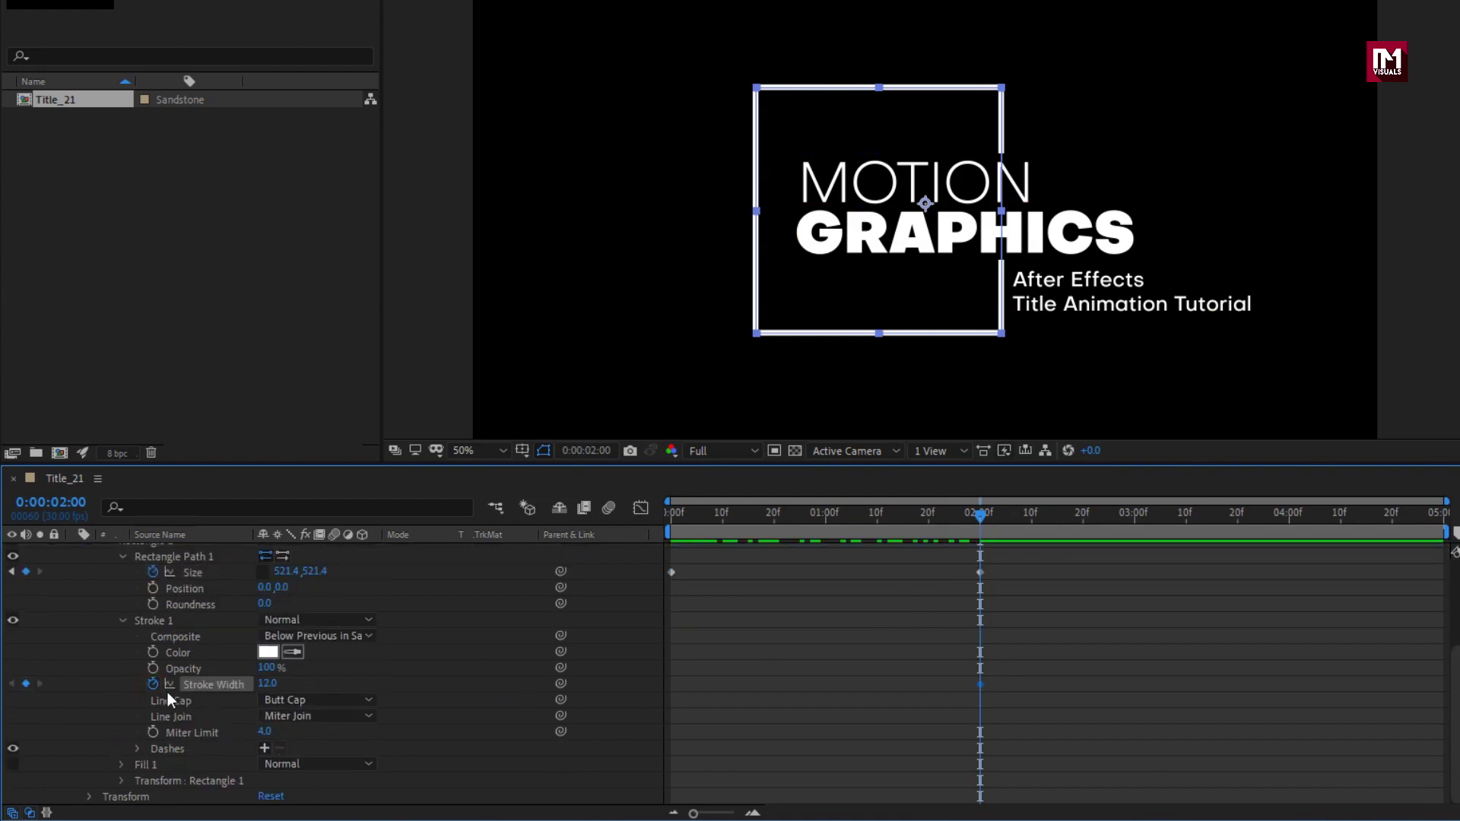
left_click(678, 524)
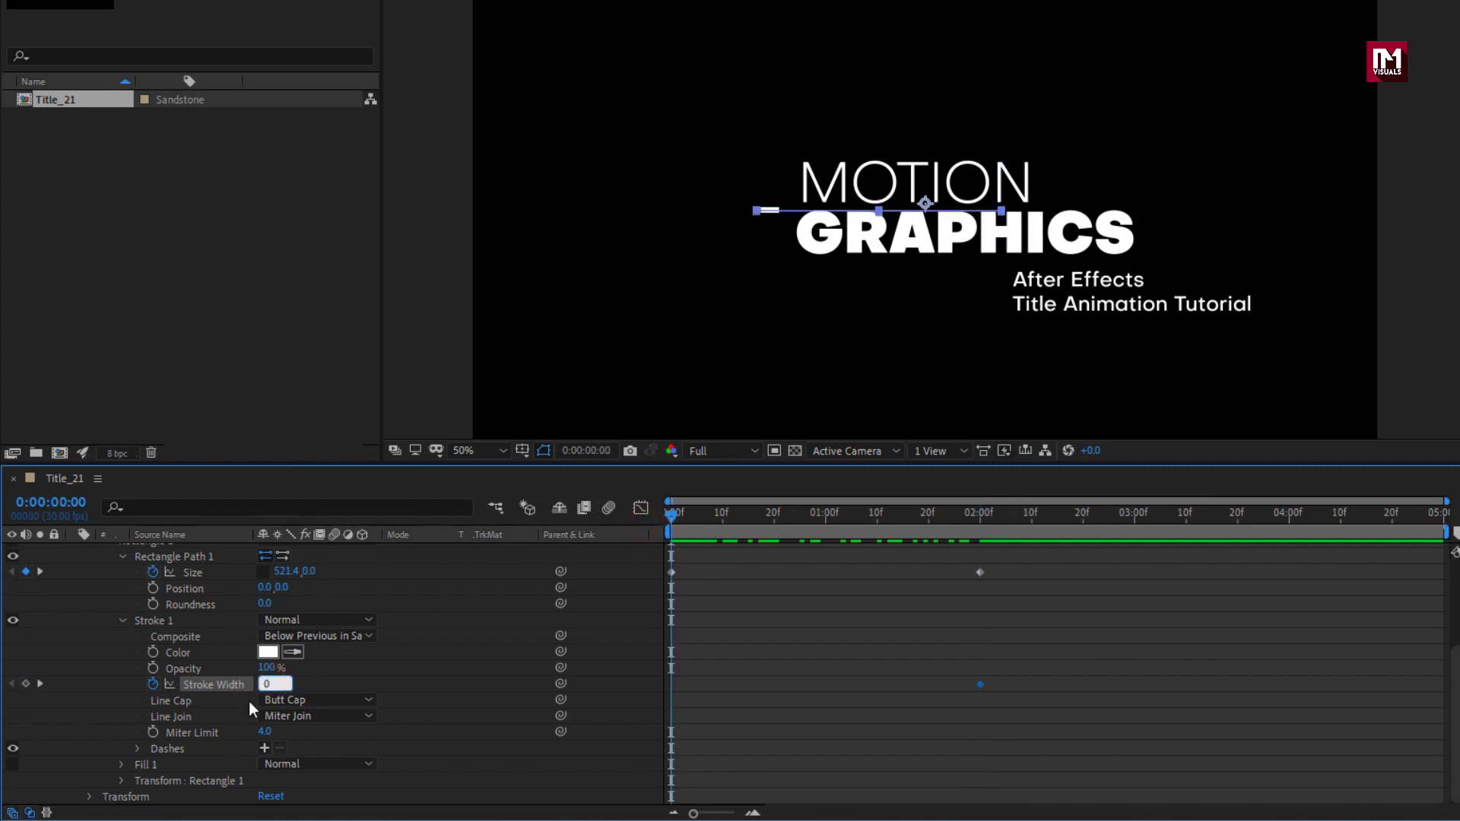
left_click_drag(676, 514, 707, 517)
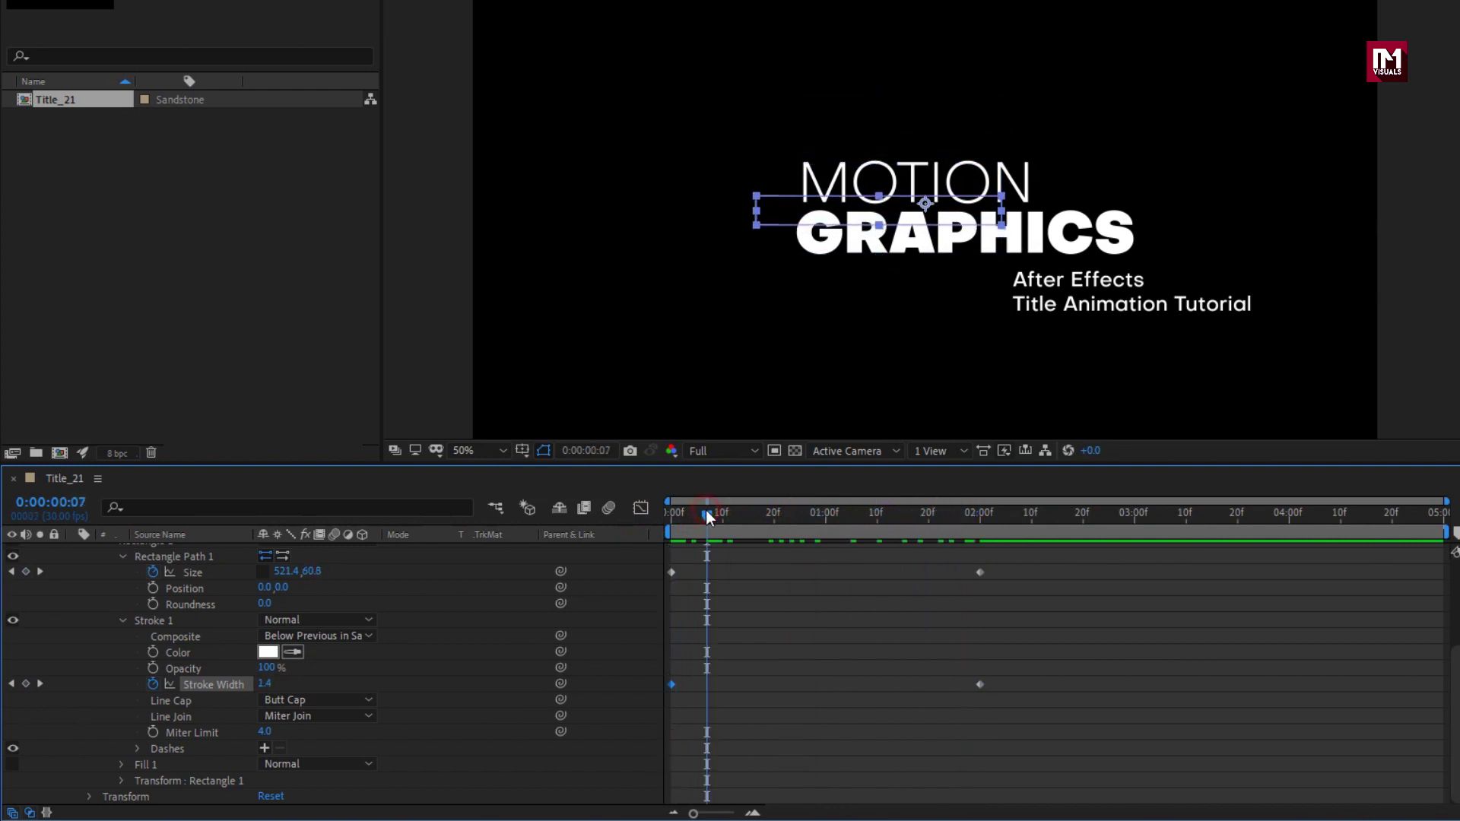
scroll(464, 673, "up", 4)
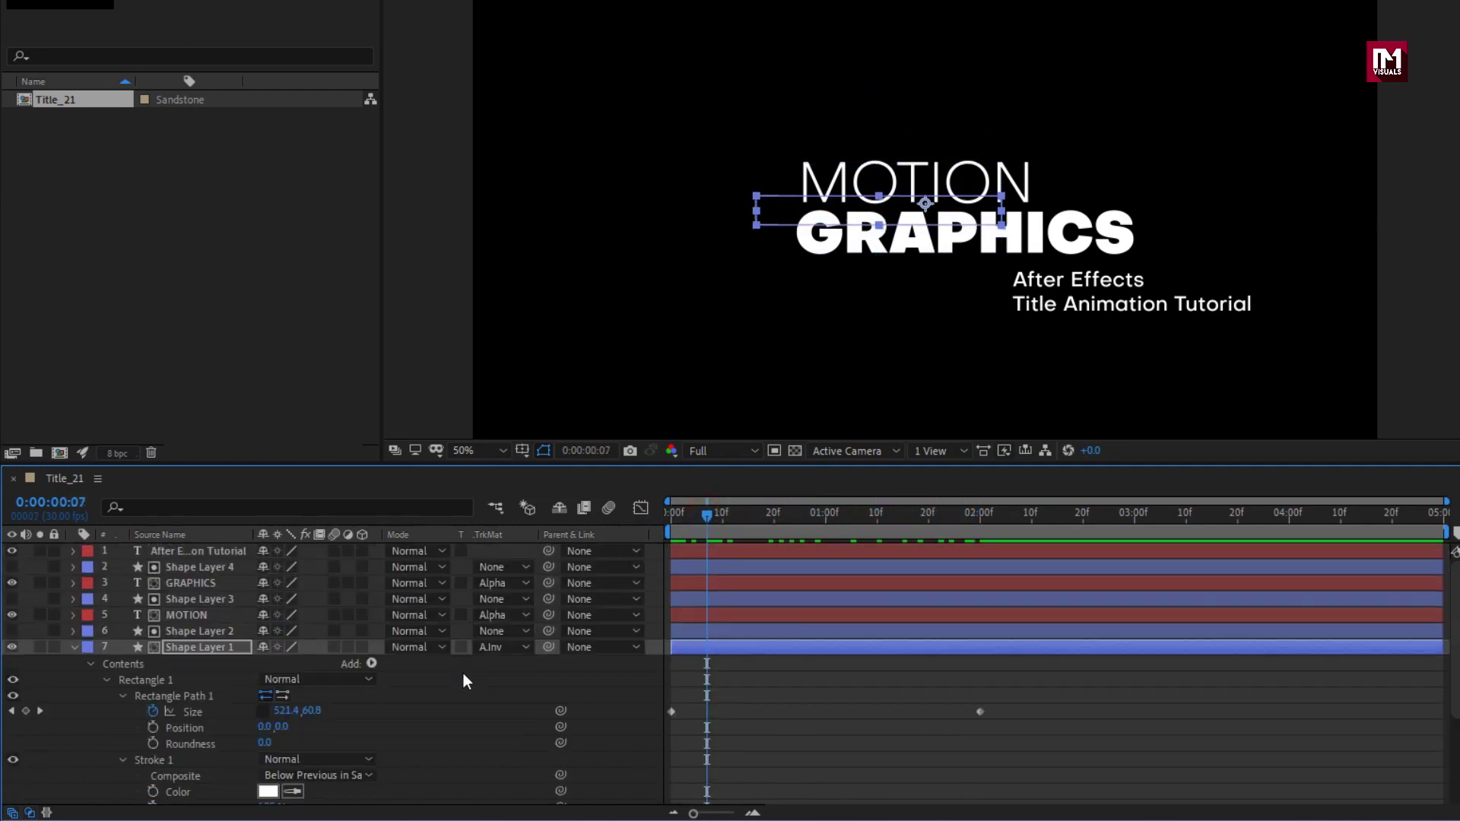
Keyframe MOTION's Position from 939.8,651.5 at 0s to 939.8,537.5 at 2s.
left_click(73, 647)
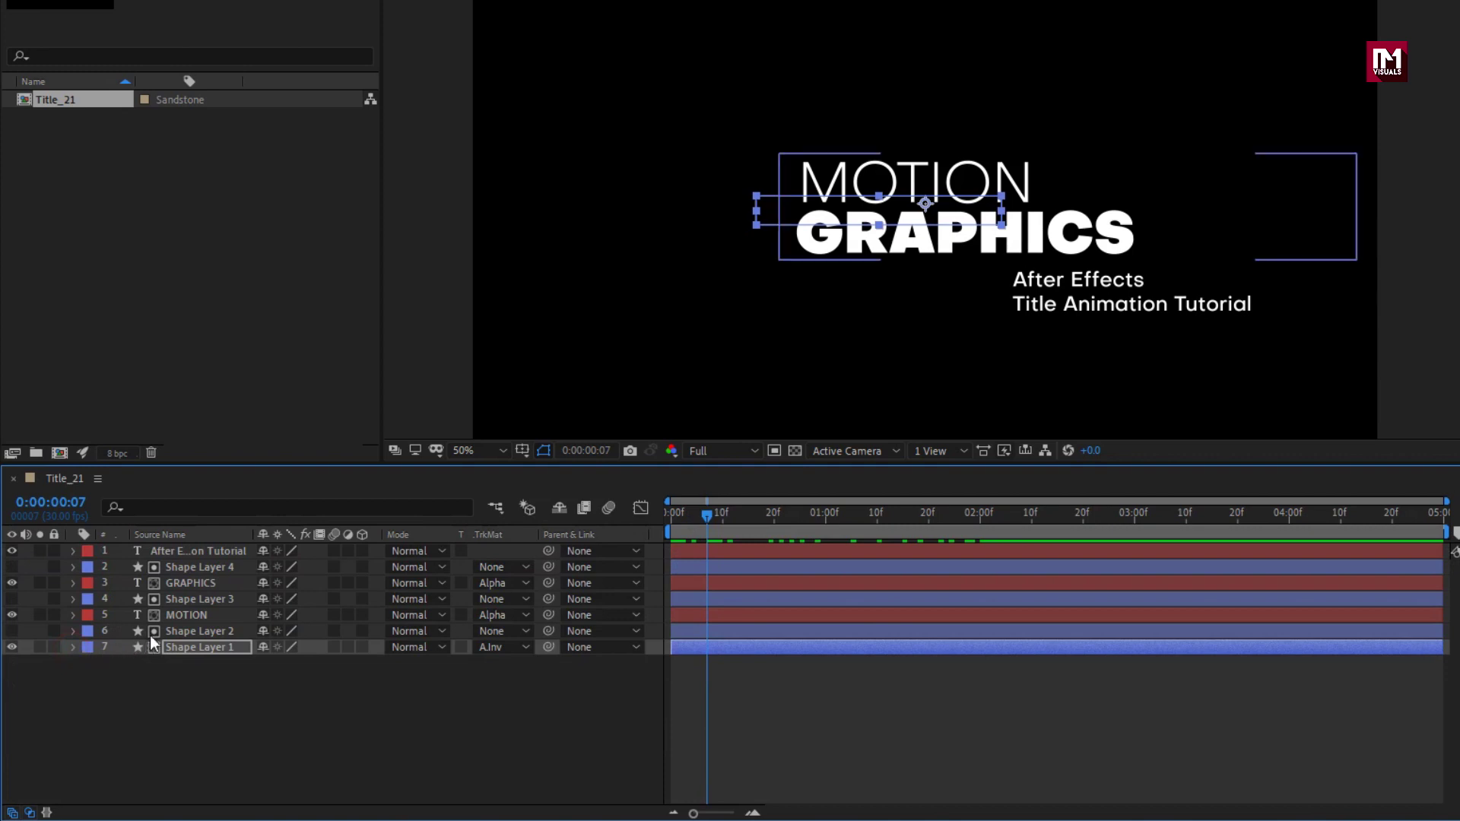
left_click(176, 614)
key("p")
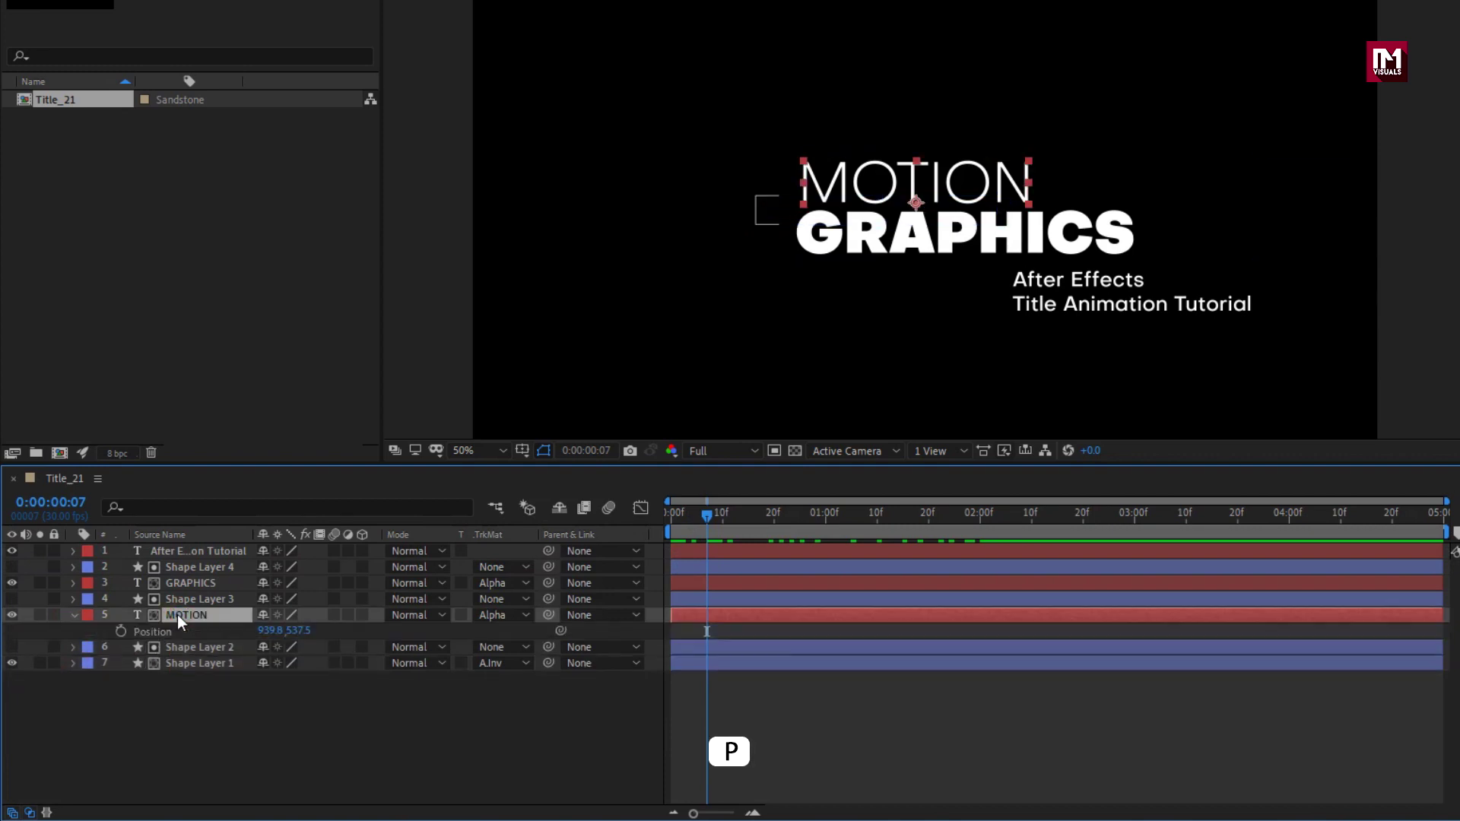
mouse_move(707, 515)
left_mouse_down()
mouse_move(785, 533)
mouse_move(980, 519)
left_mouse_up()
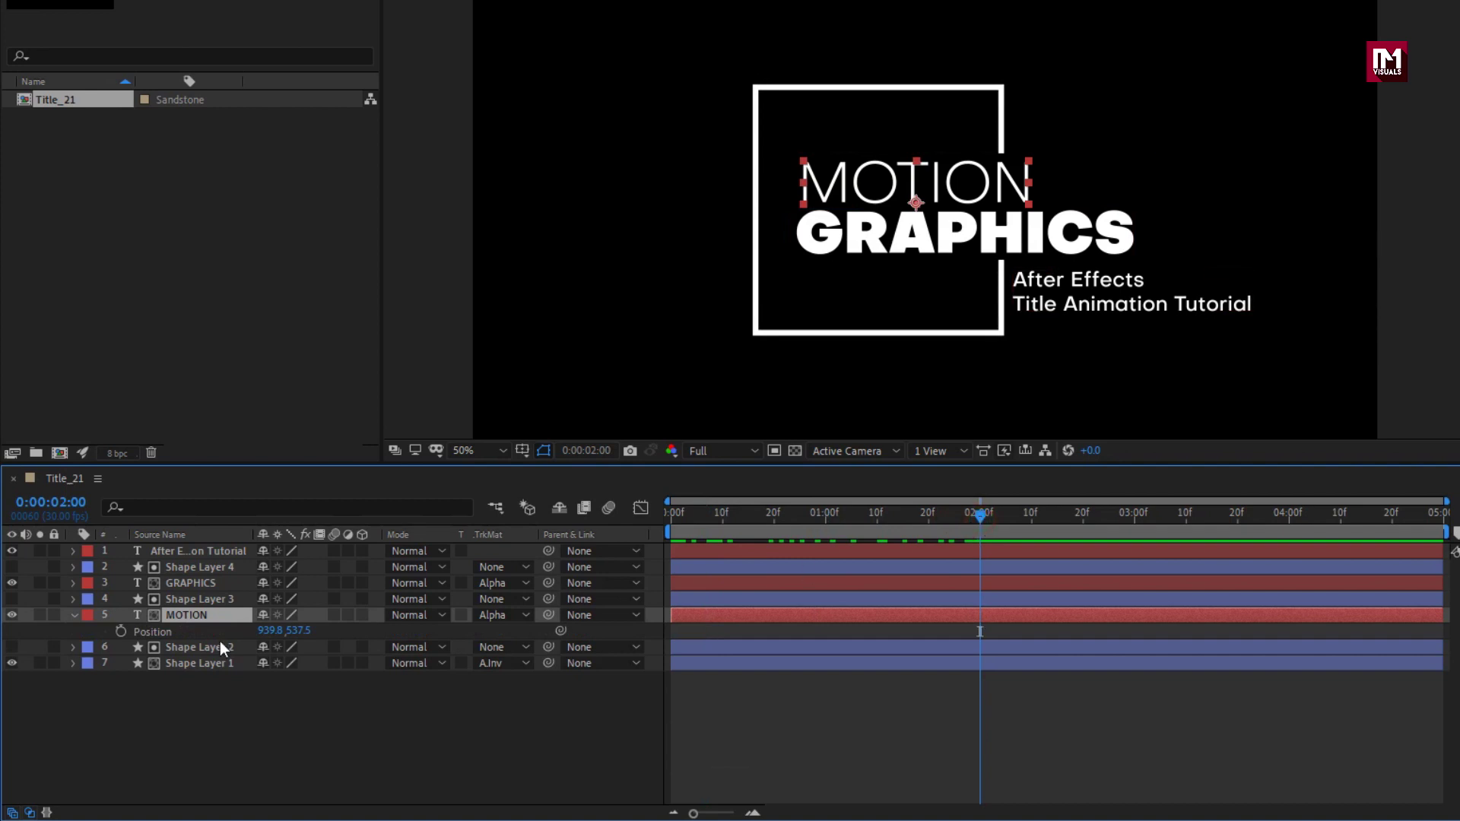
left_click(120, 631)
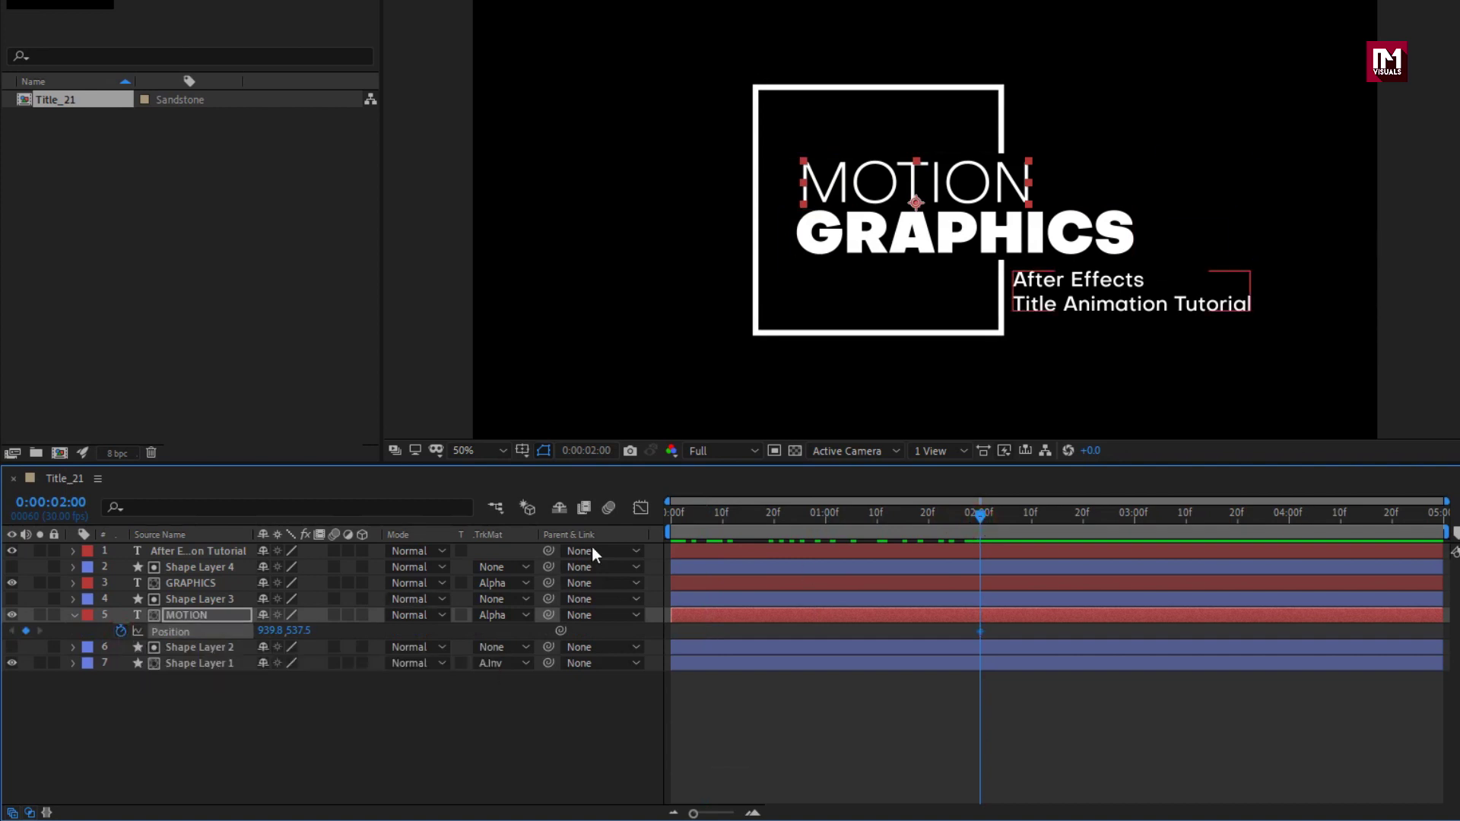
left_click(669, 514)
left_click_drag(299, 631, 417, 635)
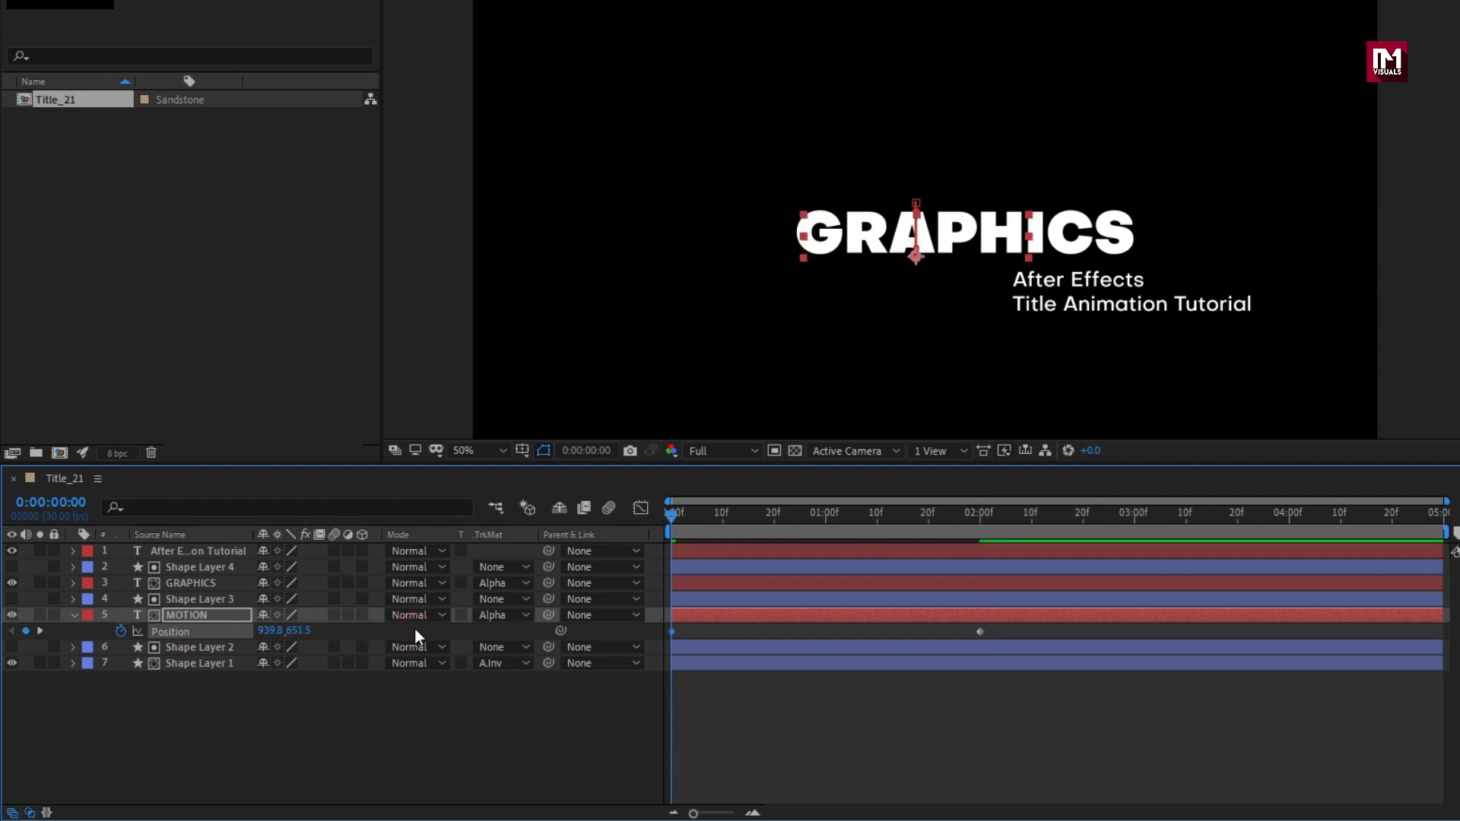
left_click_drag(669, 517, 1010, 517)
Keyframe GRAPHICS's Position from 1044.9,529.8 at 0s to 1044.9,644.8 at 2s.
left_click(75, 619)
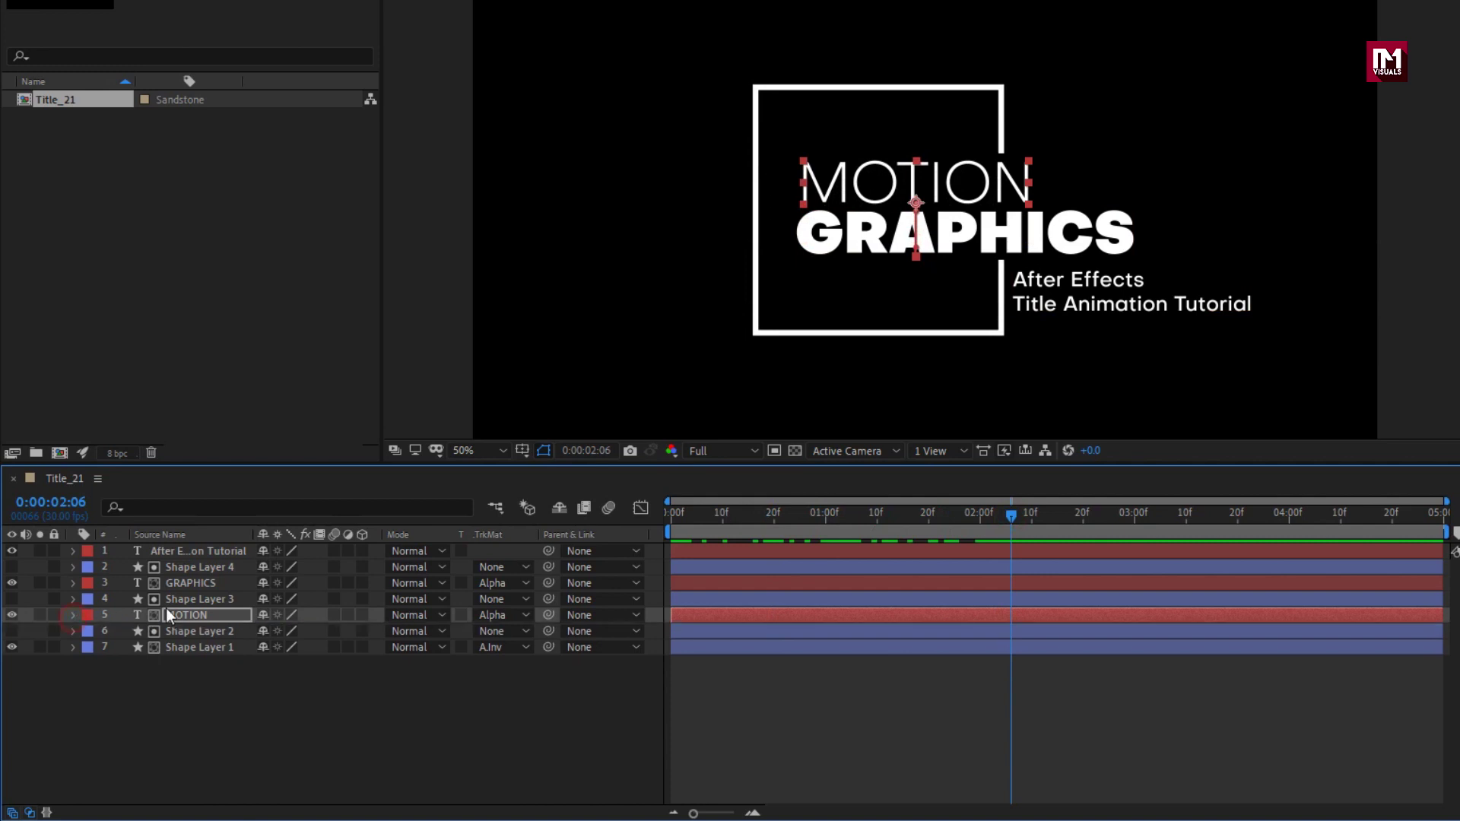
left_click(184, 589)
key("p")
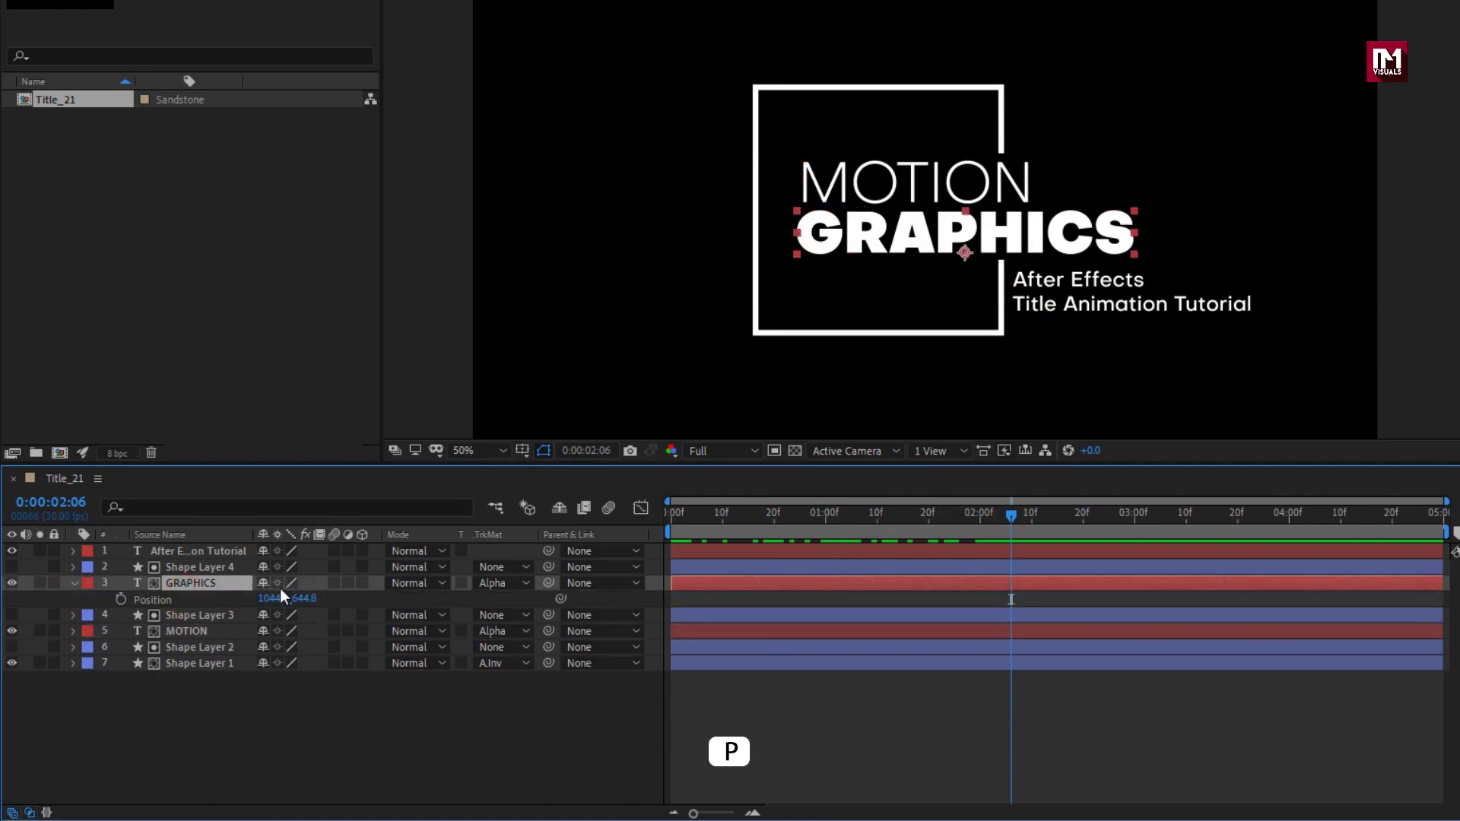
left_click(983, 518)
left_click_drag(983, 518, 981, 518)
left_click(121, 599)
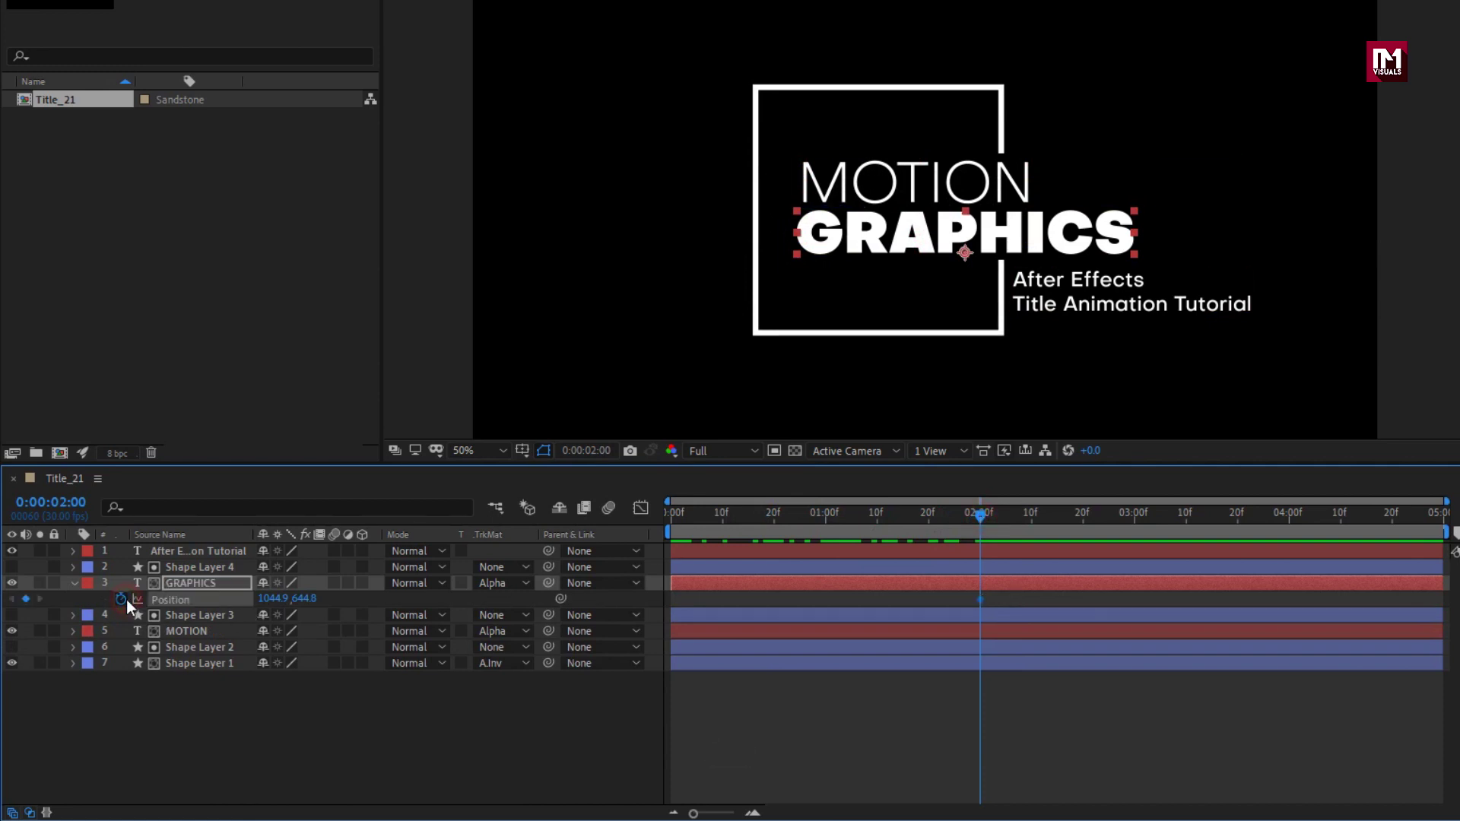
left_click_drag(739, 530, 628, 514)
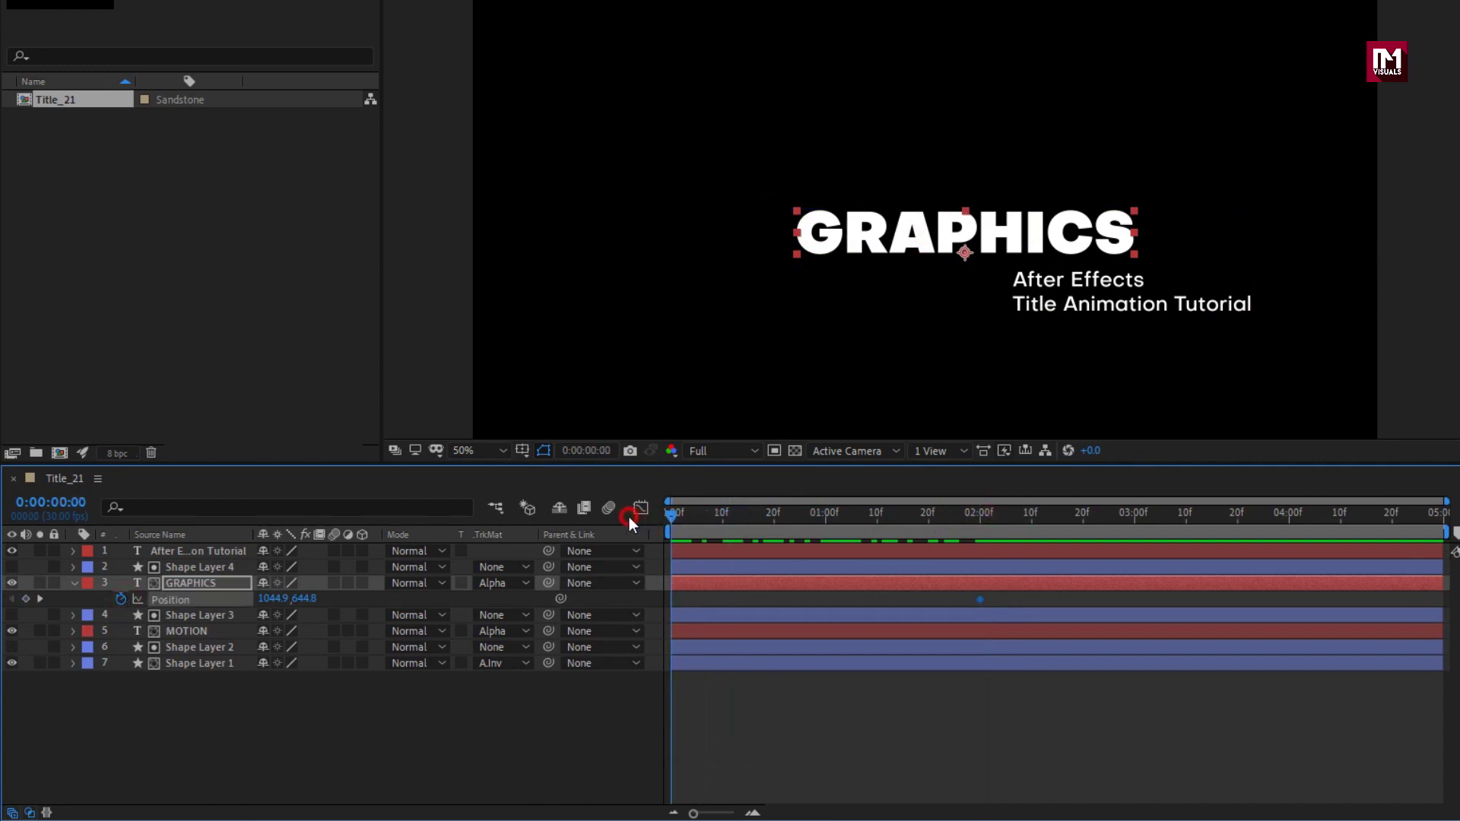
left_click_drag(308, 604, 215, 584)
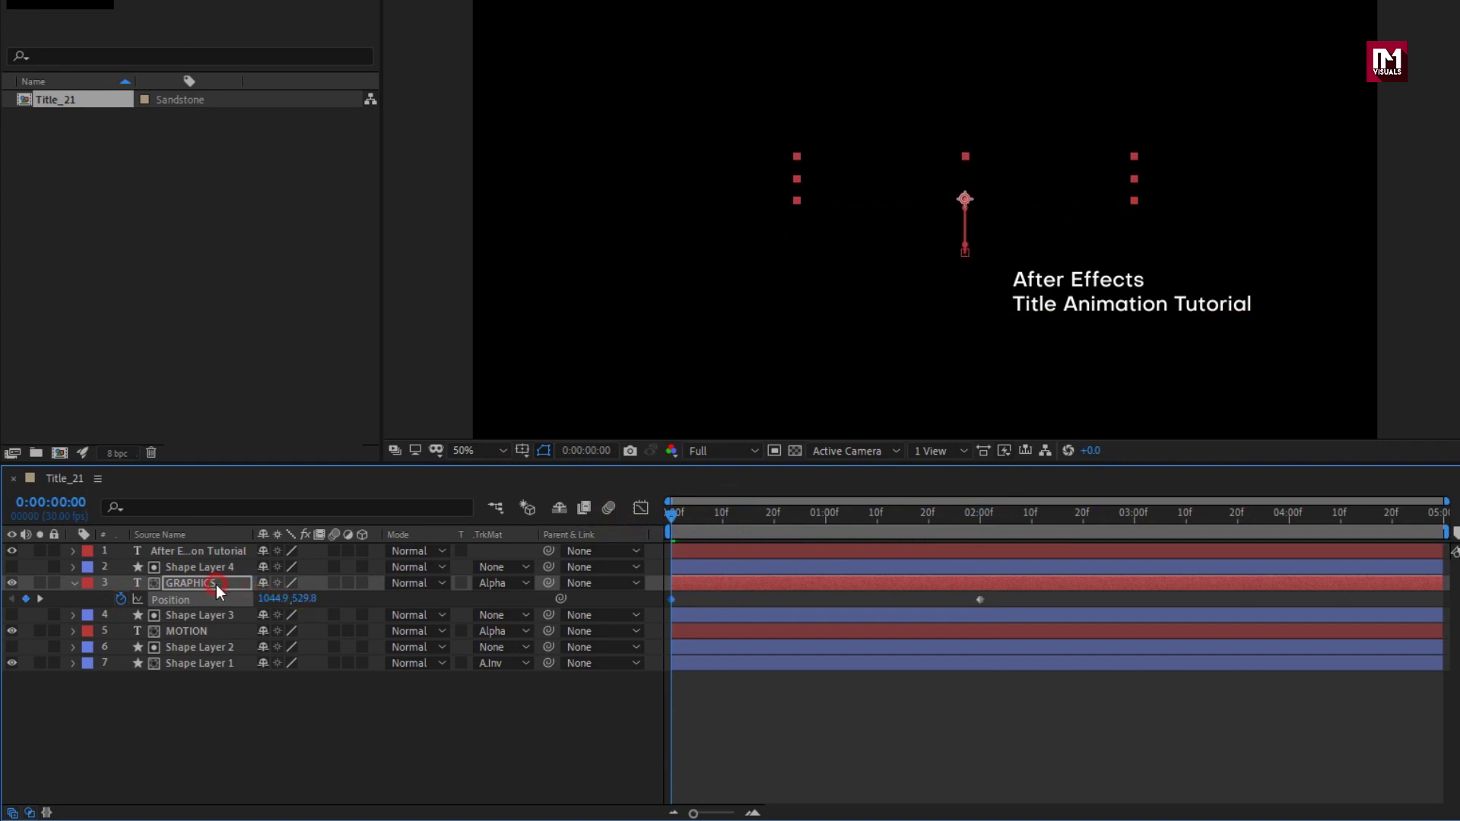
left_click_drag(671, 516, 1067, 526)
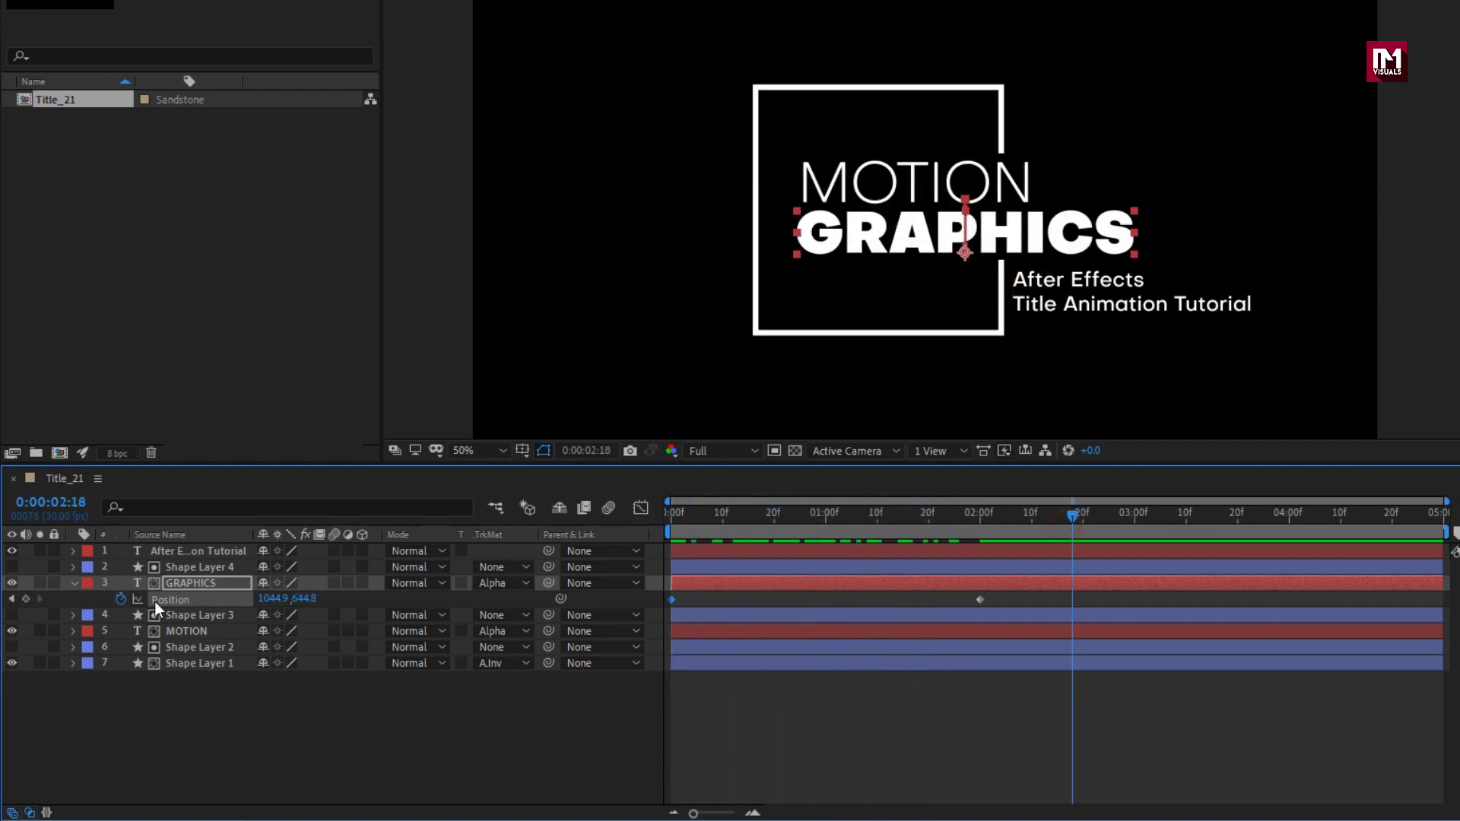
left_click(75, 586)
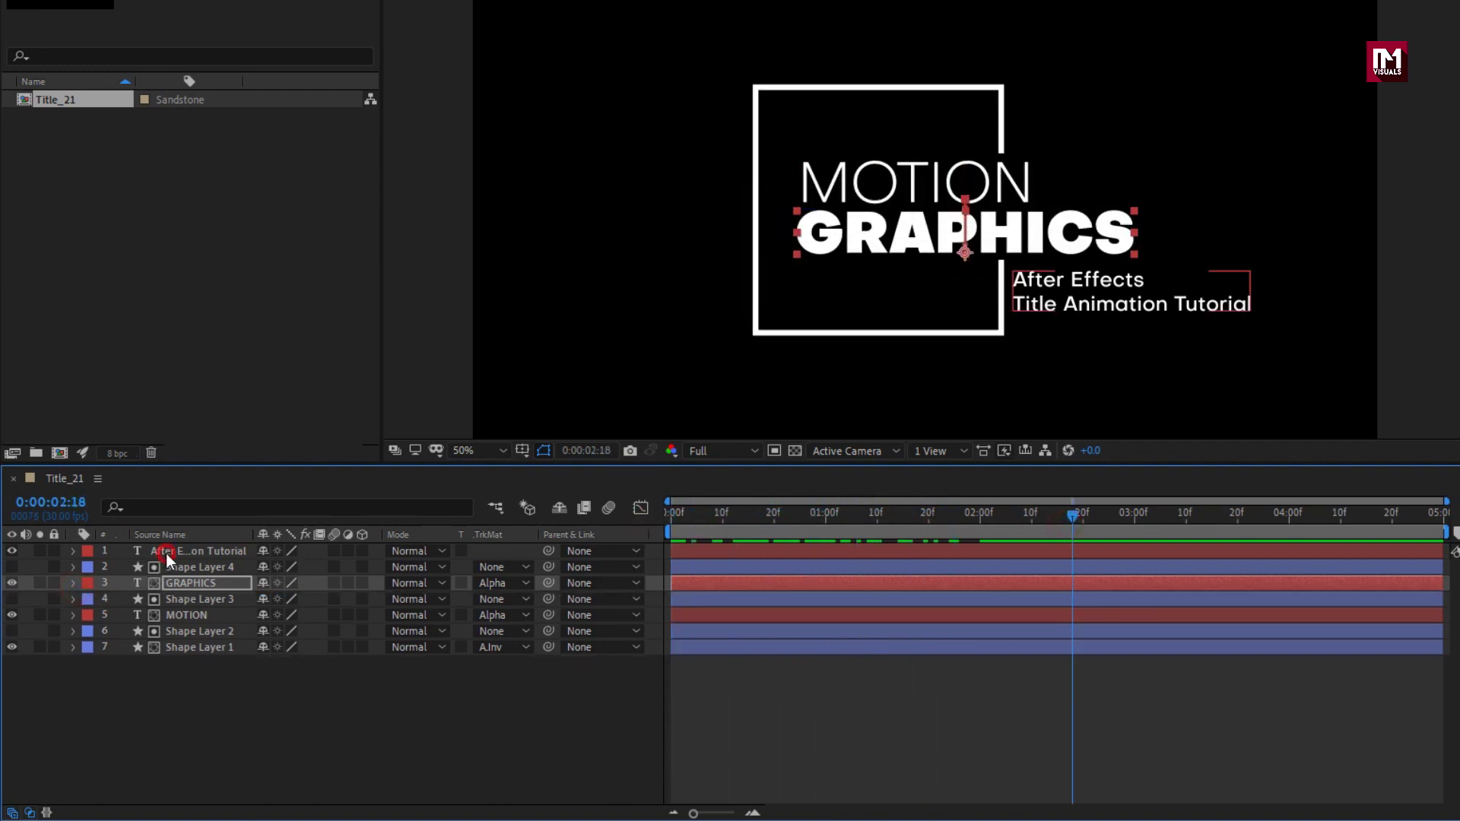
left_click(166, 552)
Add an Opacity text animator to the subtitle and set its Opacity to 0%.
left_click(73, 552)
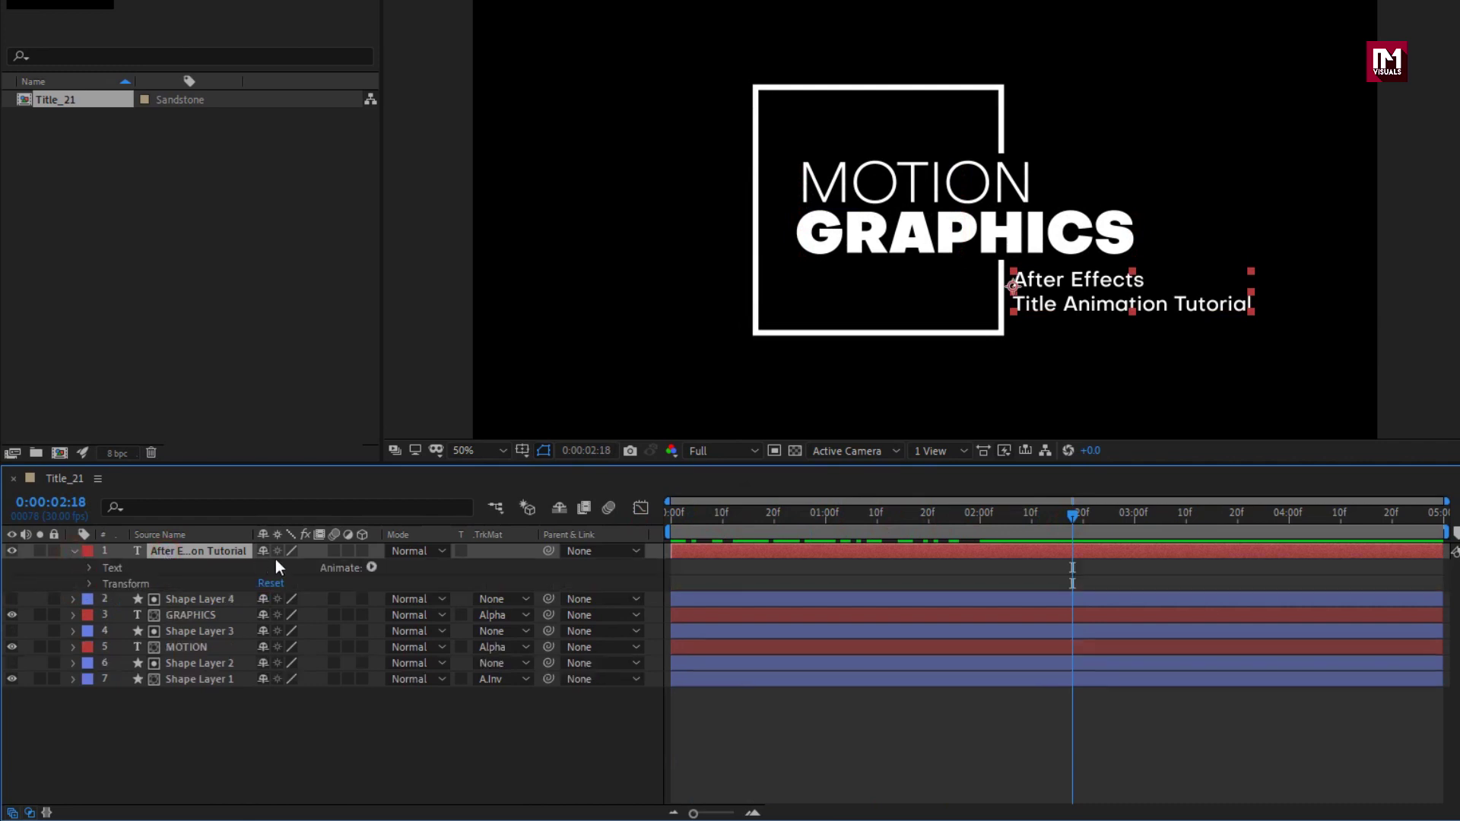
left_click(375, 566)
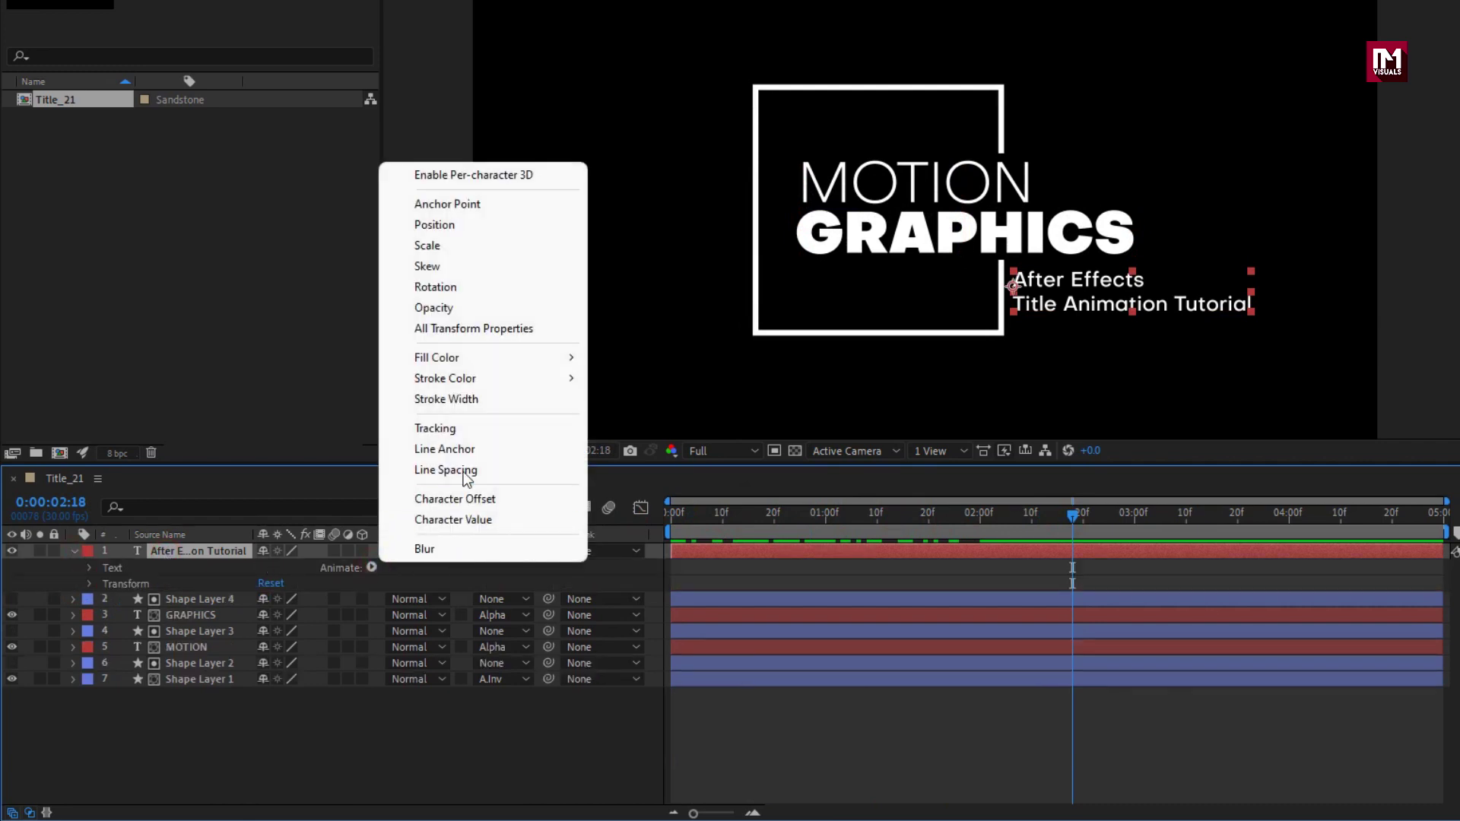
left_click(449, 310)
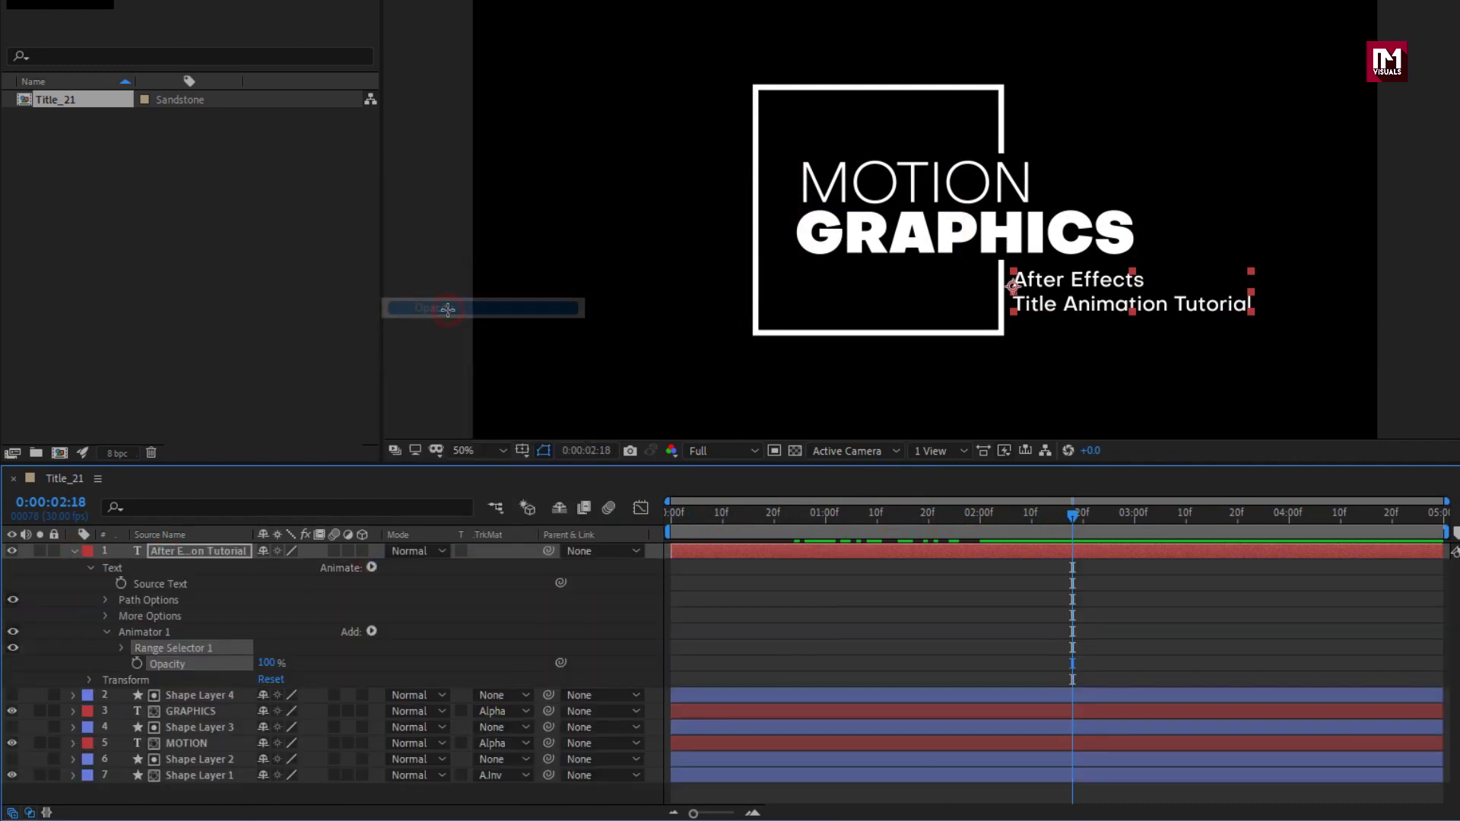
left_click(294, 662)
left_click_drag(268, 664, 100, 663)
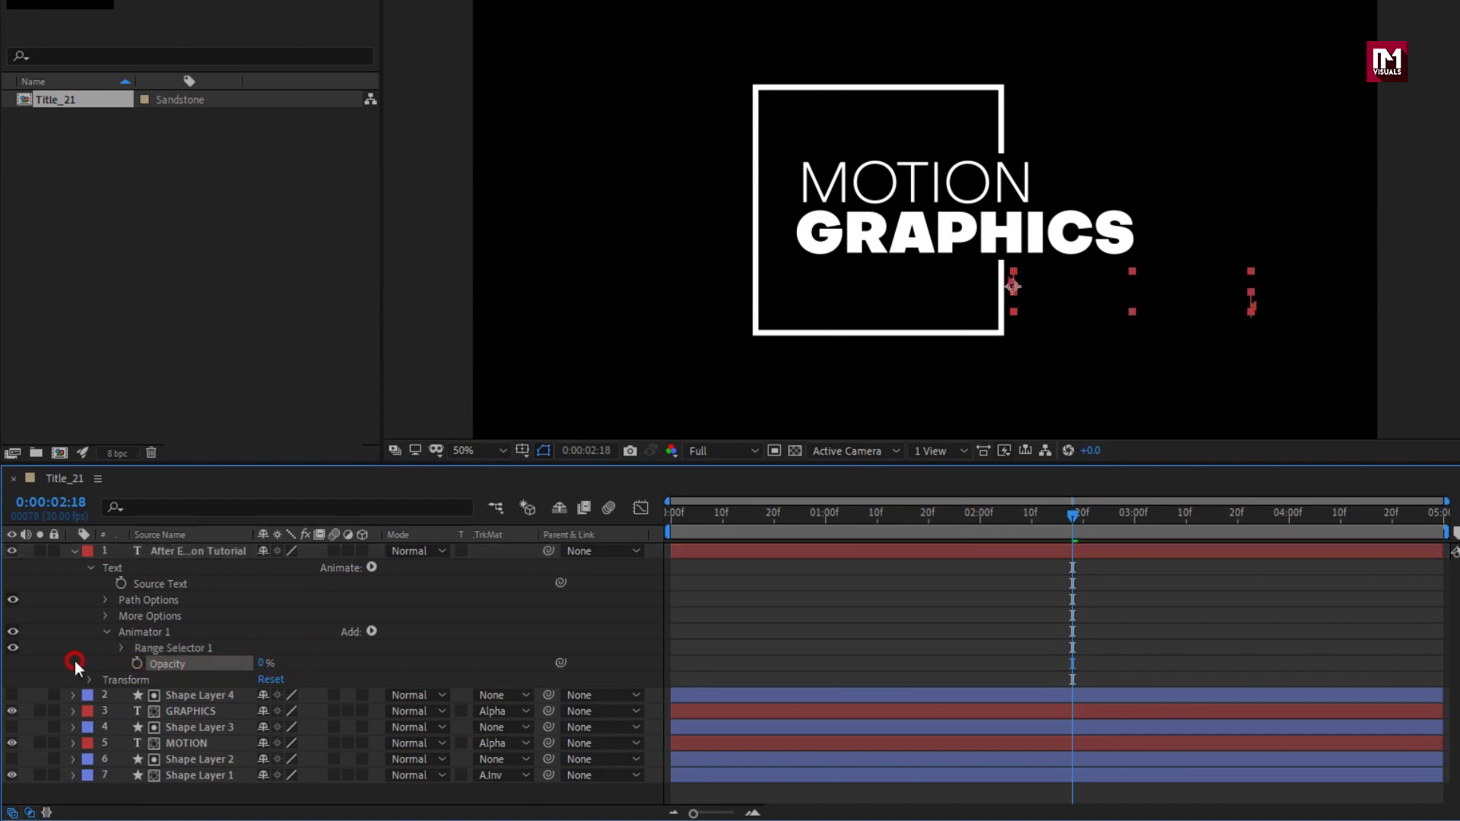
Keyframe the Range Selector Offset at 100% at 2:00 and 0% at 0:00, then preview.
left_click(74, 660)
left_click(121, 649)
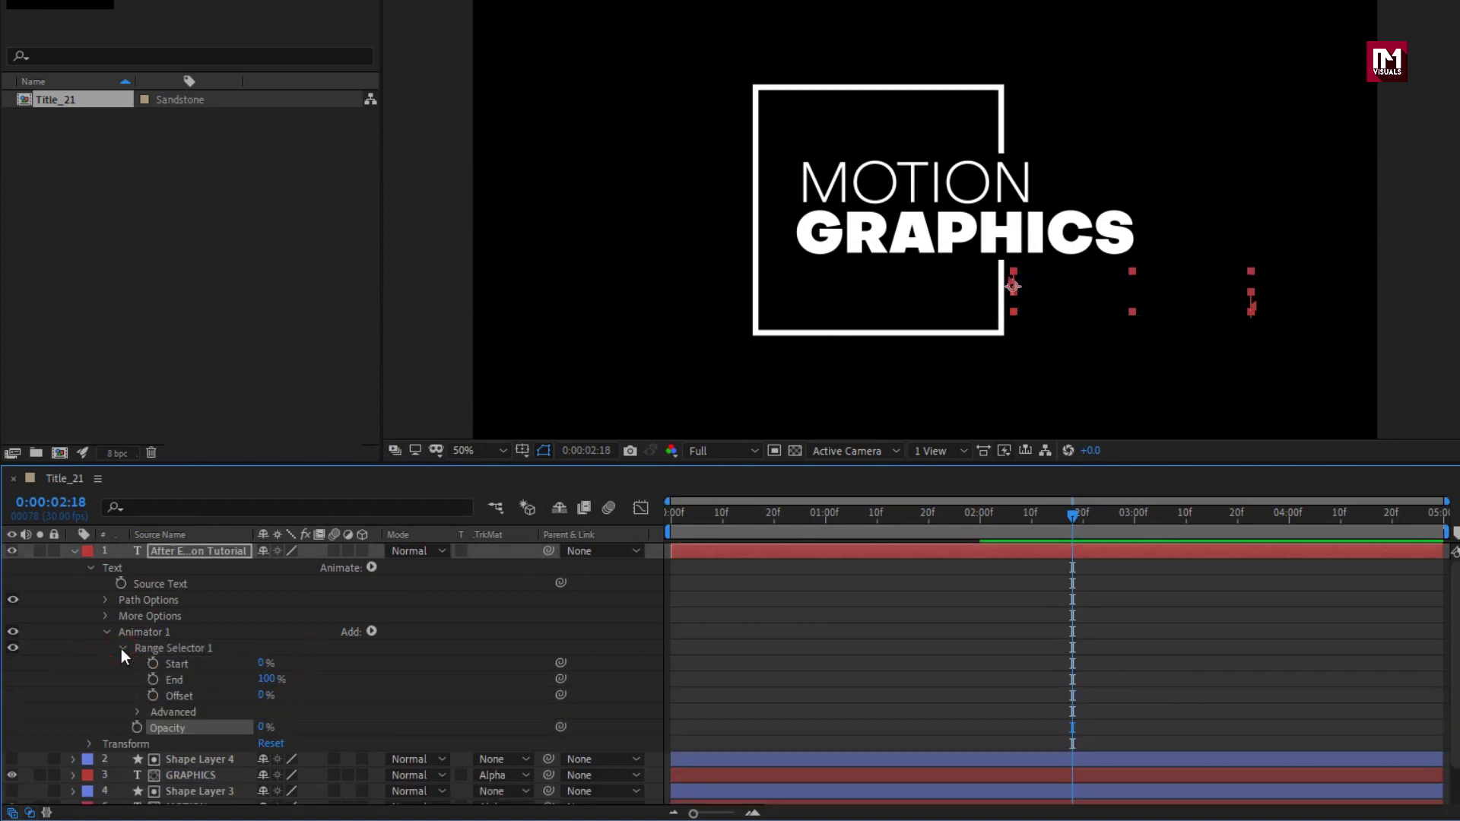
left_click(981, 524)
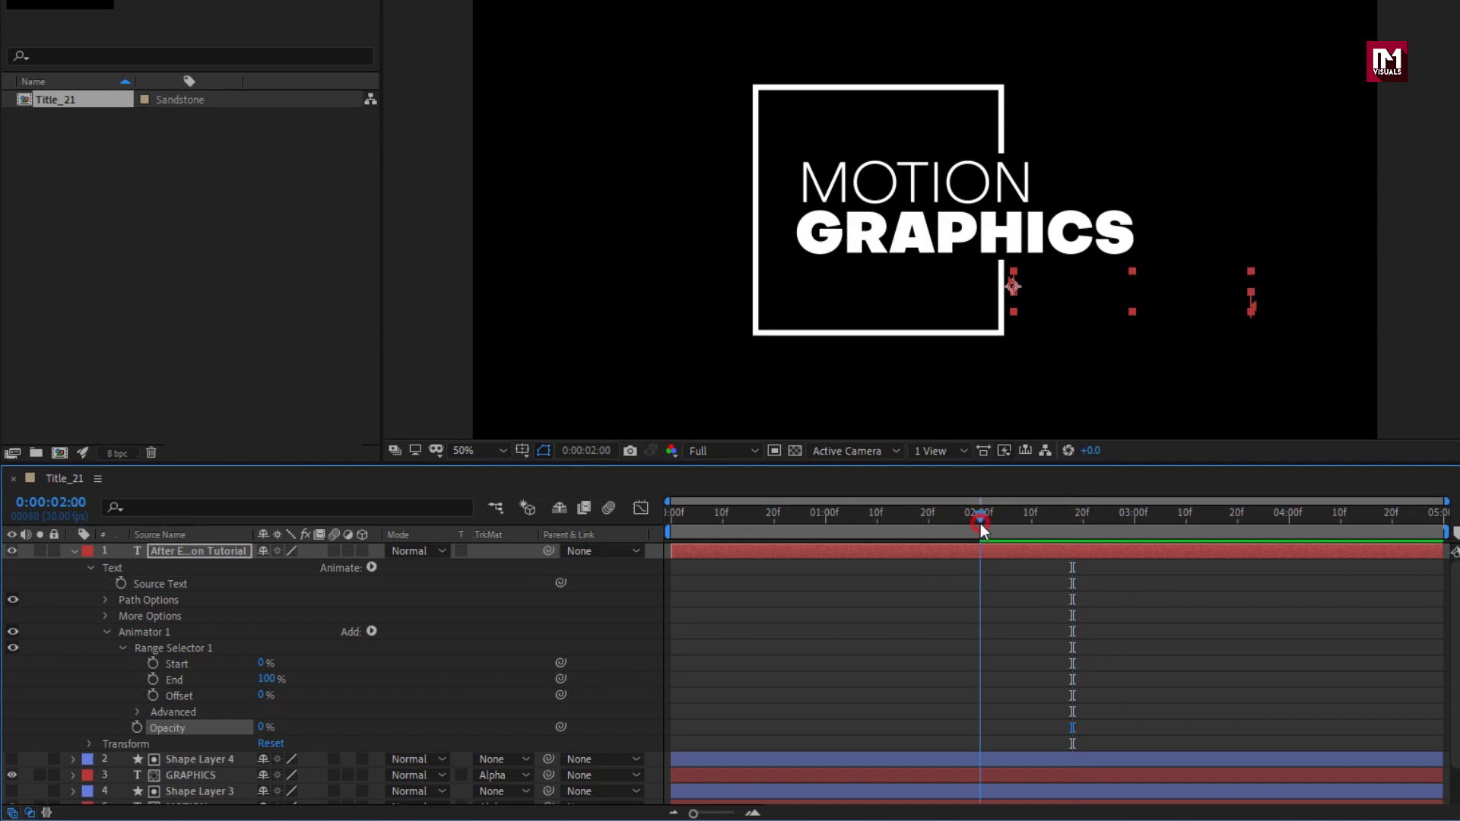
left_click(156, 696)
left_click(260, 695)
type("100")
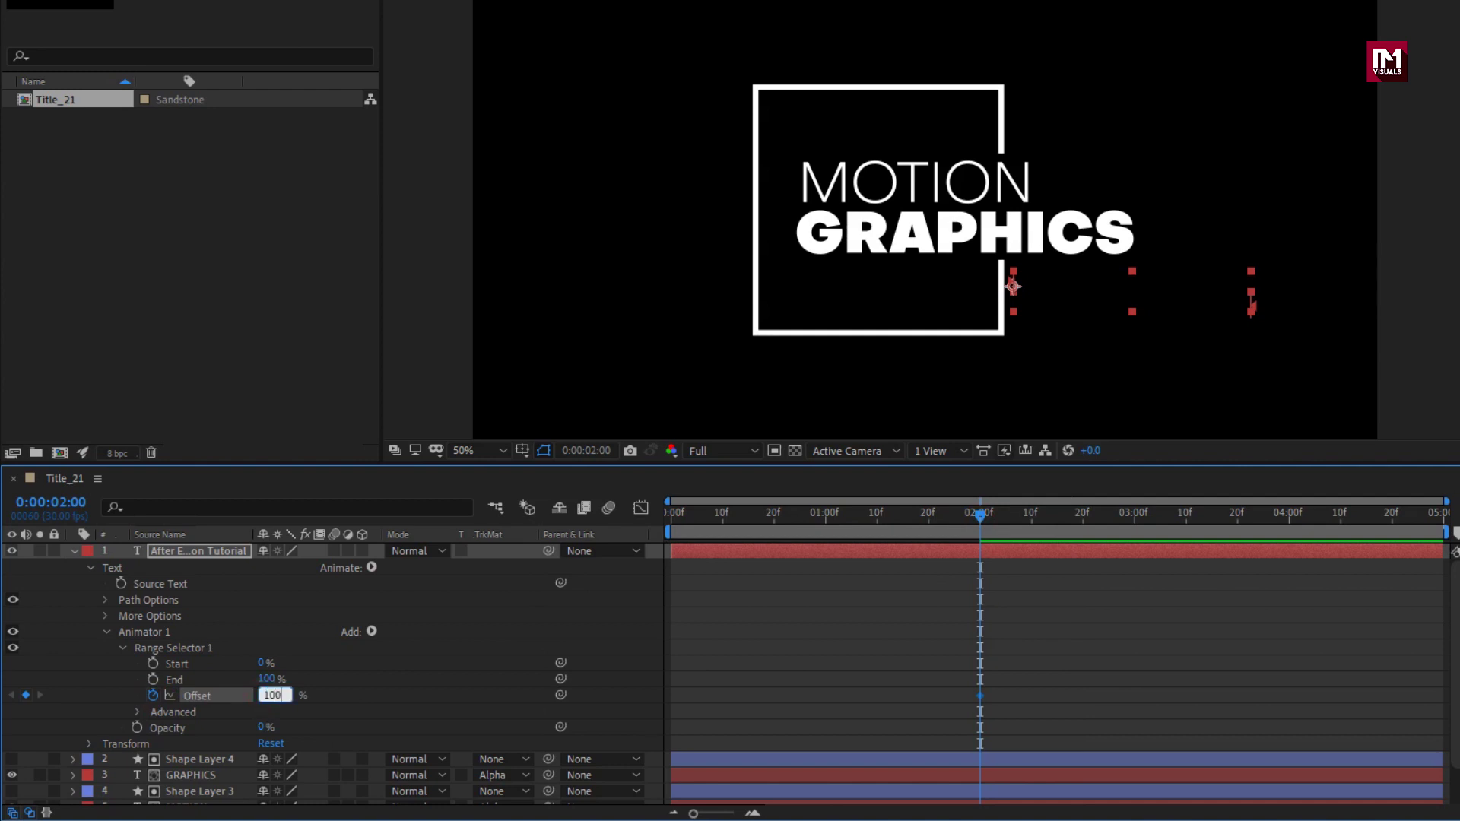
key("Return")
left_click_drag(803, 528, 633, 515)
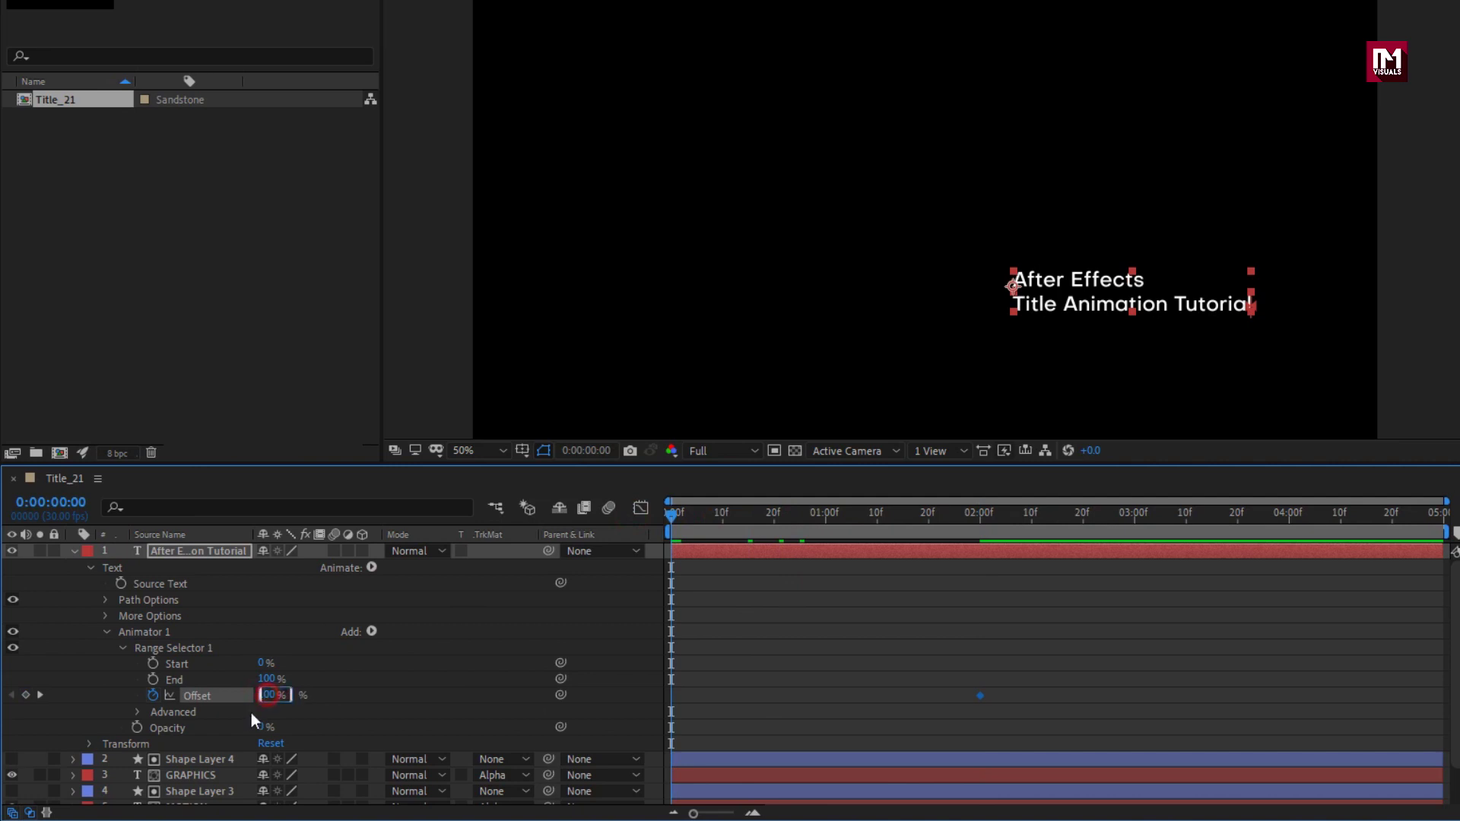
type("0")
key("Return")
left_click_drag(667, 518, 905, 519)
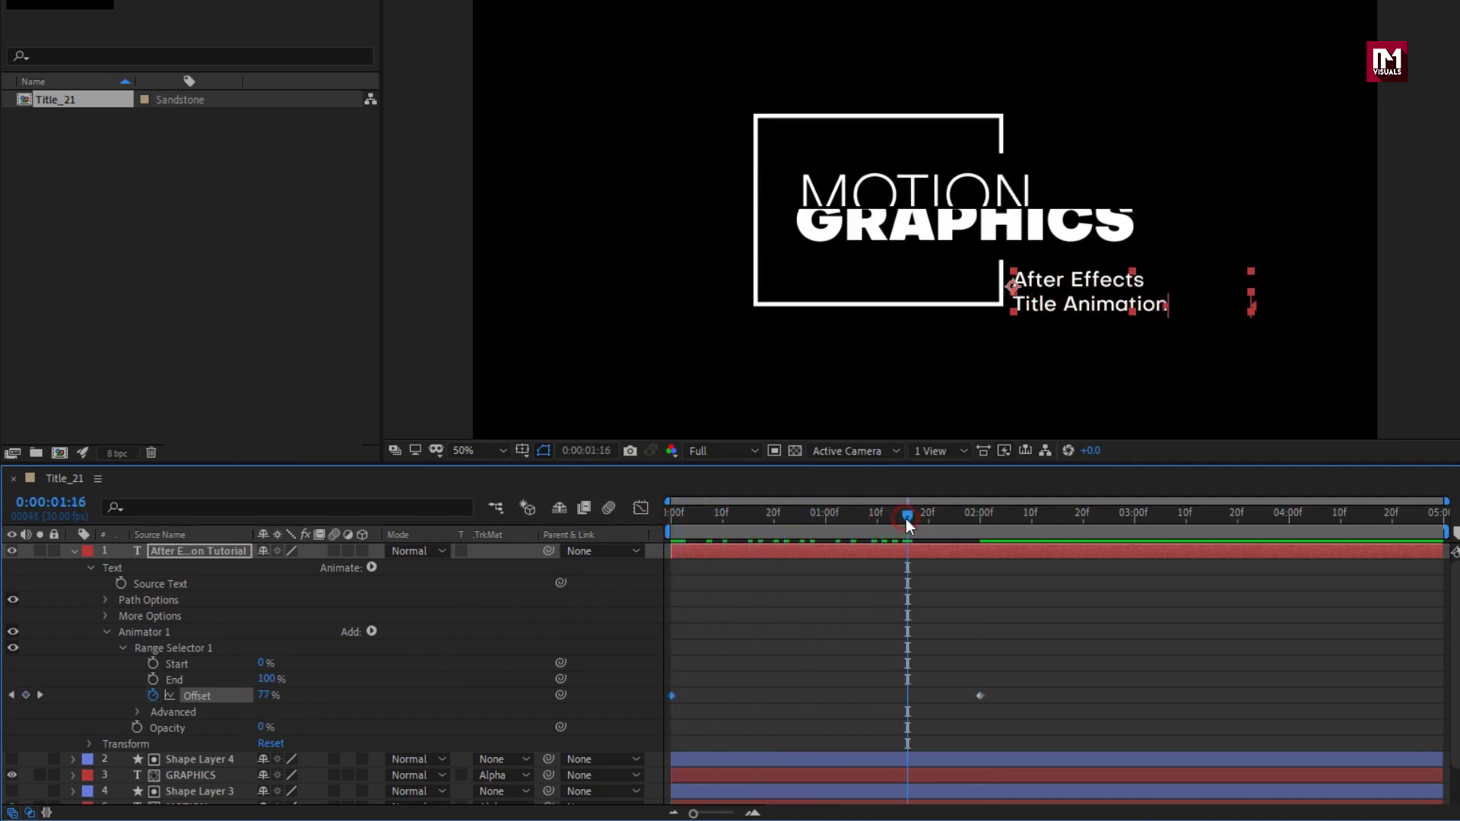
Set the Range Selector's Based On option to Words and preview the word-by-word reveal.
left_click(138, 713)
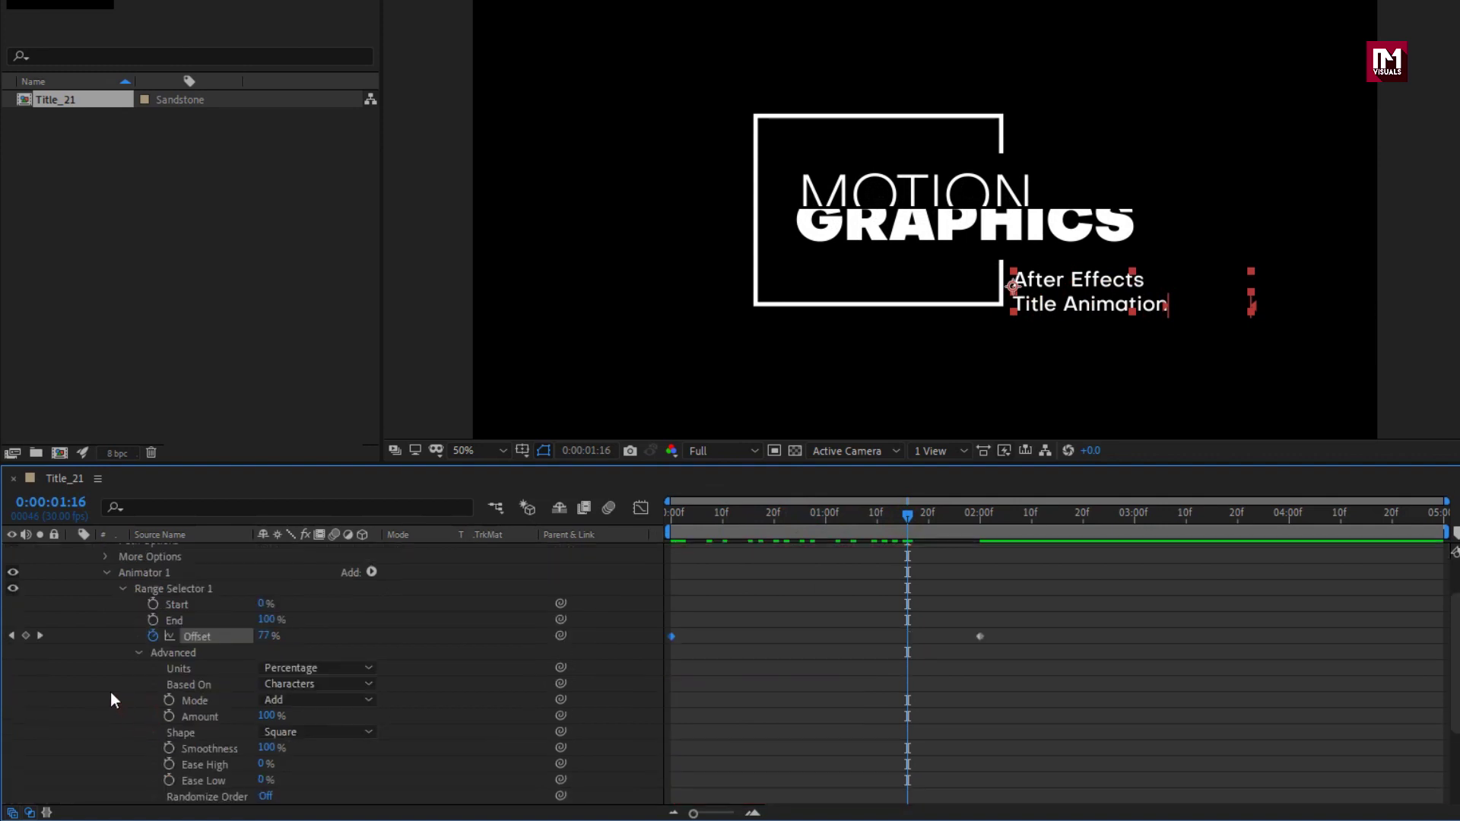
left_click(327, 684)
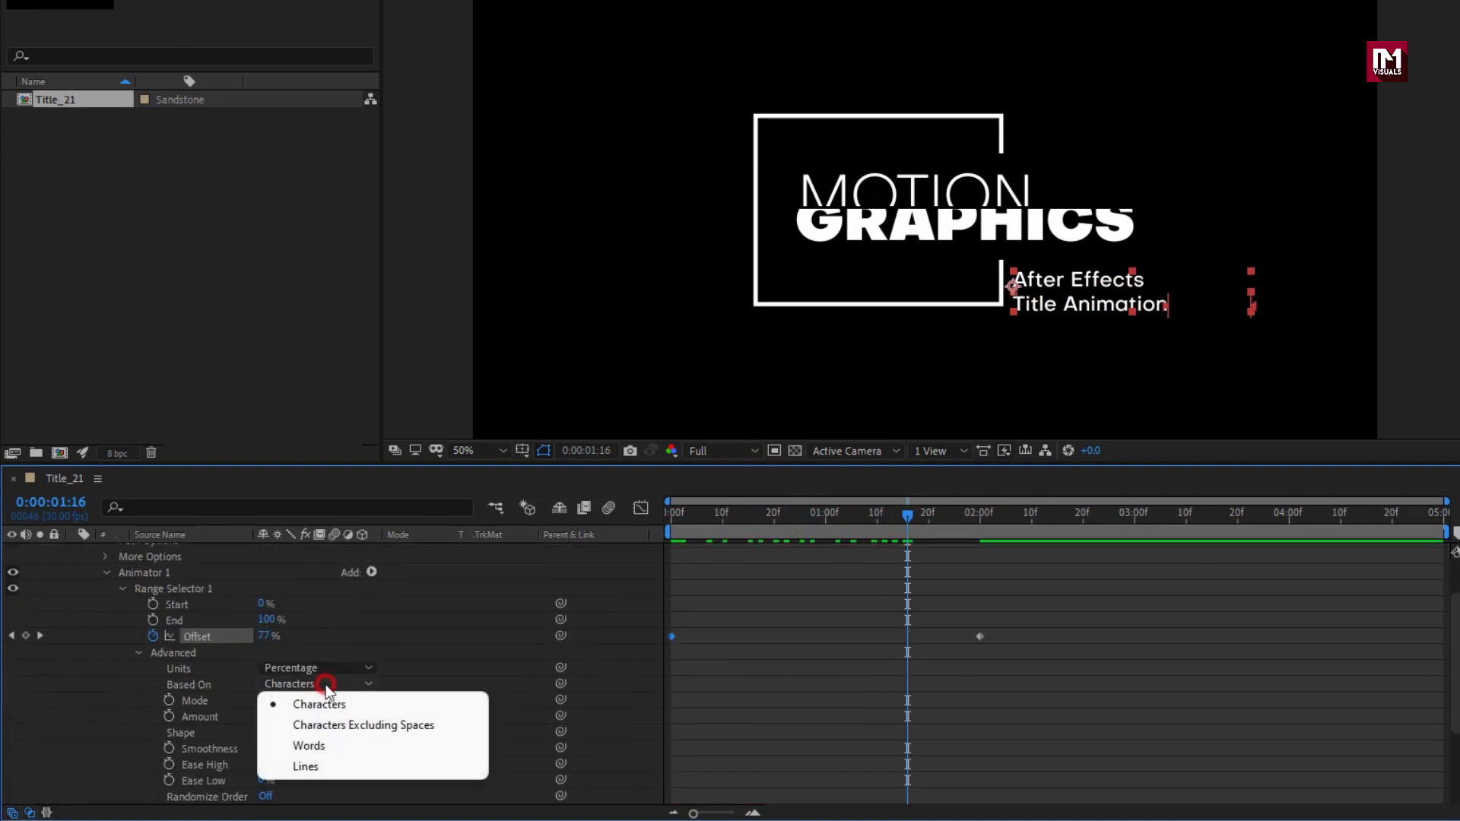
left_click(352, 747)
left_click_drag(672, 526, 1043, 523)
Add a Position property to Animator 1 with Y offset 30, then preview the rising words.
scroll(408, 630, "up", 3)
left_click(193, 622)
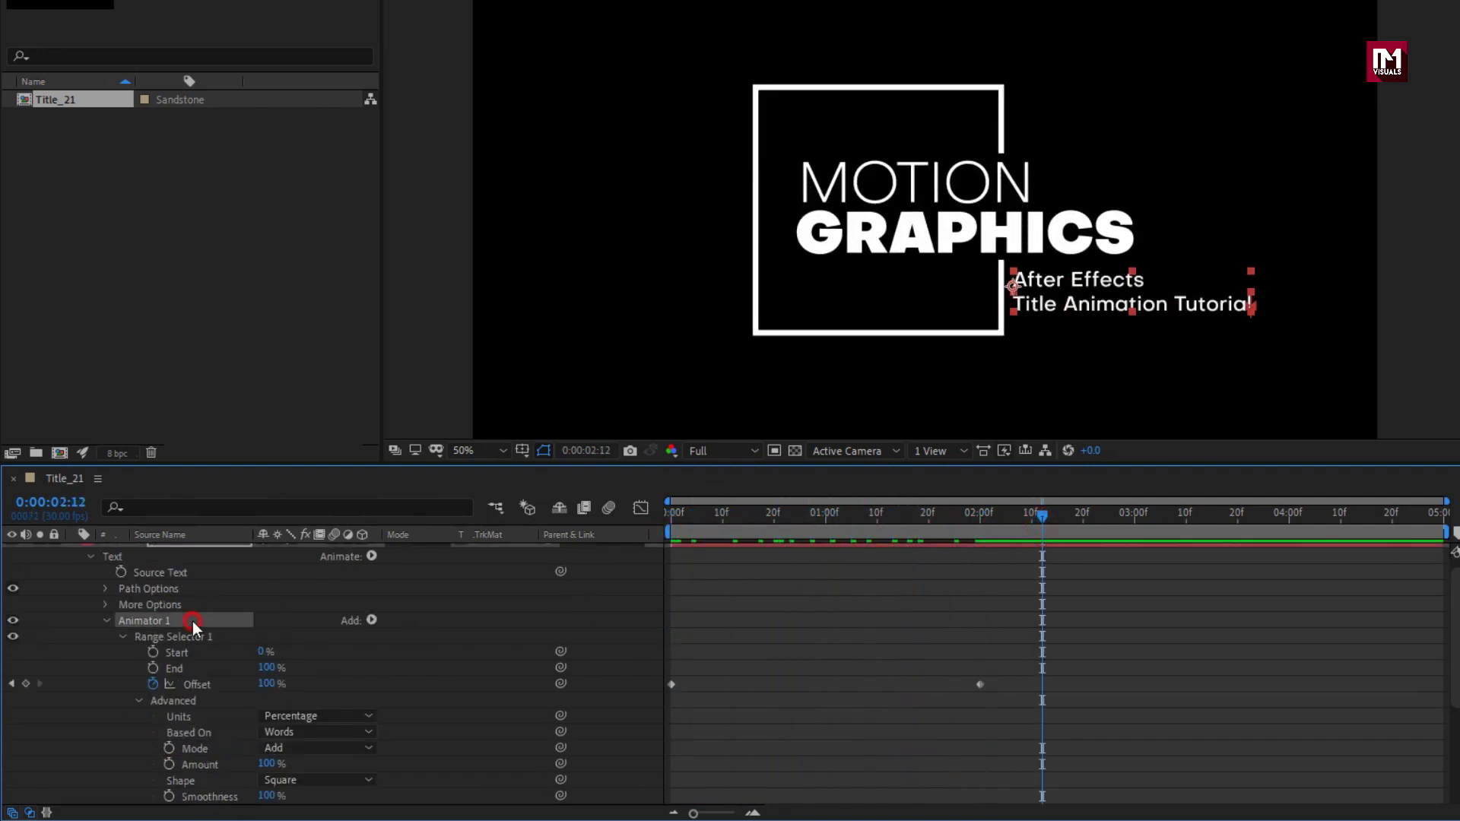
left_click(370, 619)
mouse_move(445, 623)
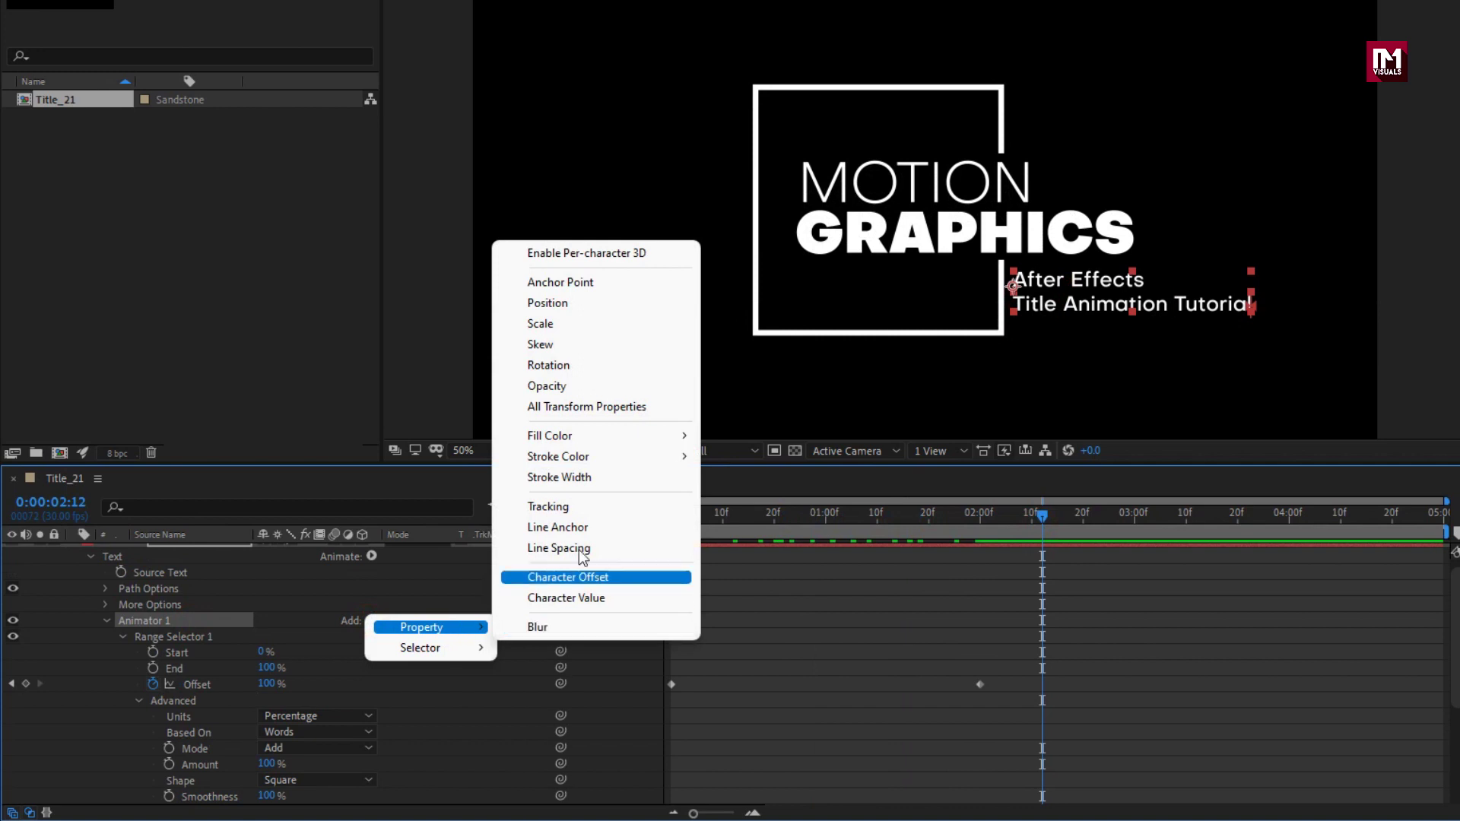
left_click(590, 300)
scroll(358, 575, "down", 3)
scroll(358, 575, "down", 3)
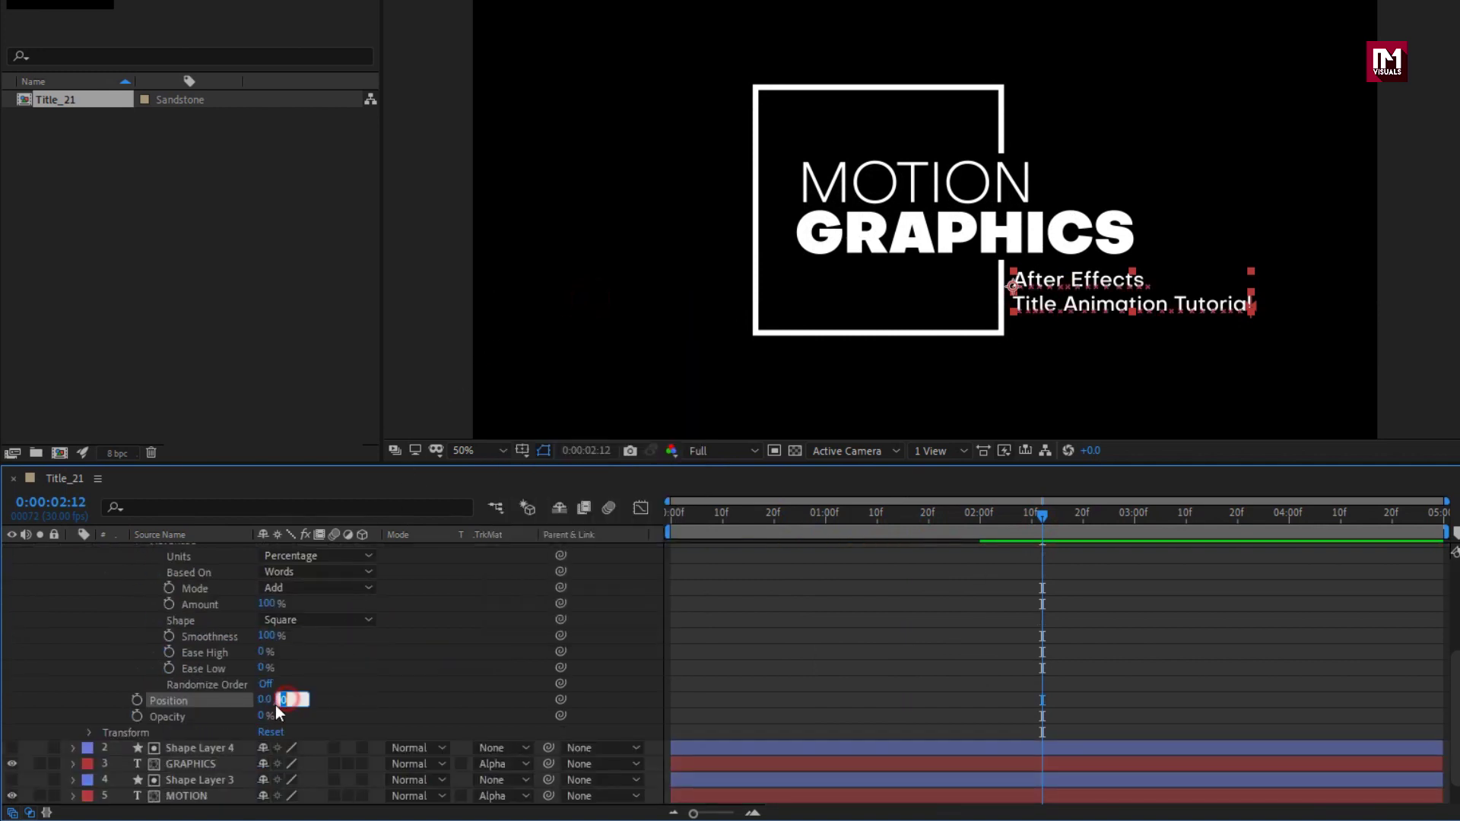
type("30")
left_click_drag(675, 517, 1130, 514)
scroll(230, 631, "up", 5)
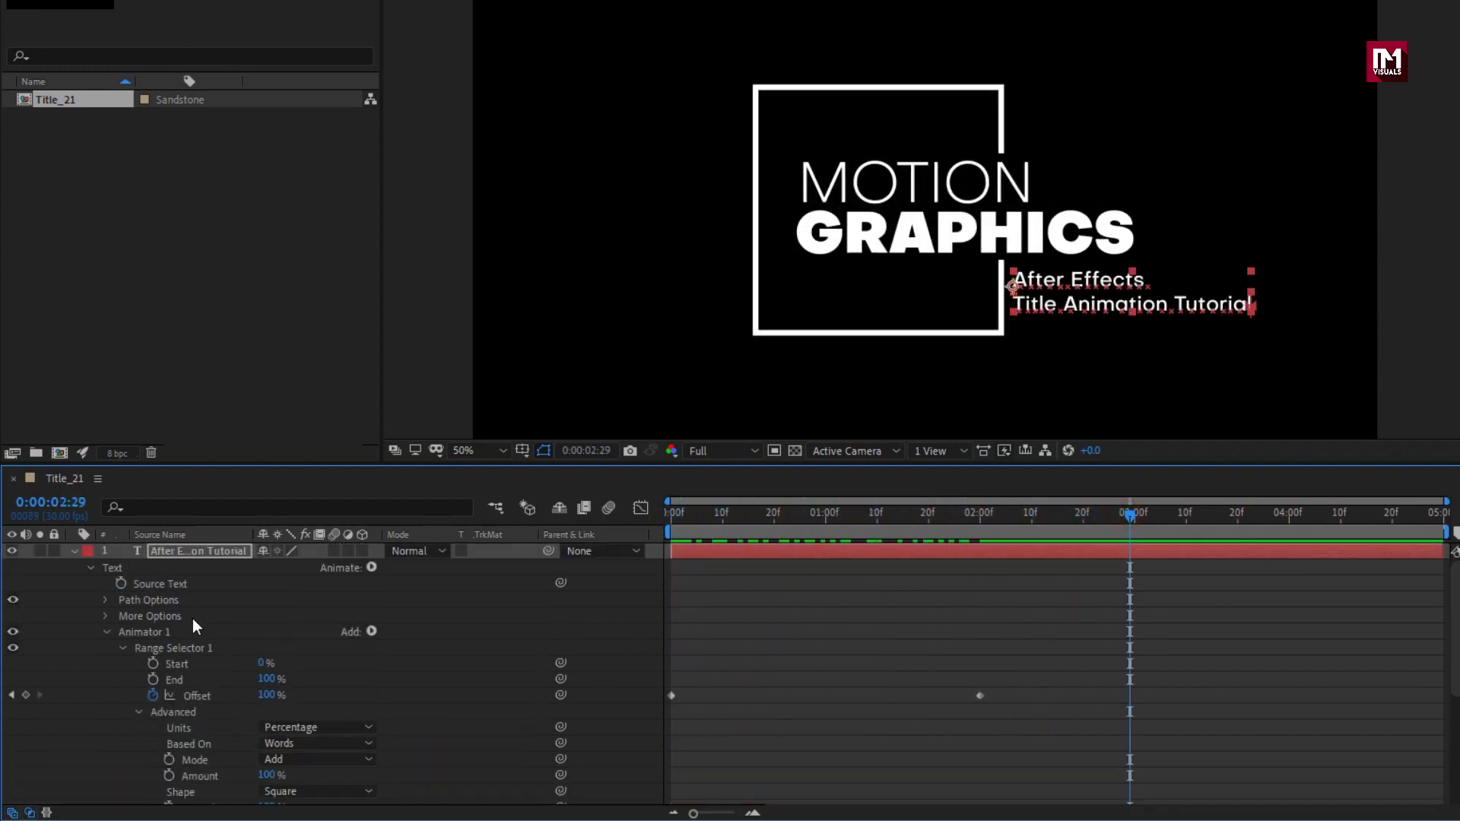
Reveal all animated properties with U and apply Easy Ease to every keyframe.
left_click(74, 552)
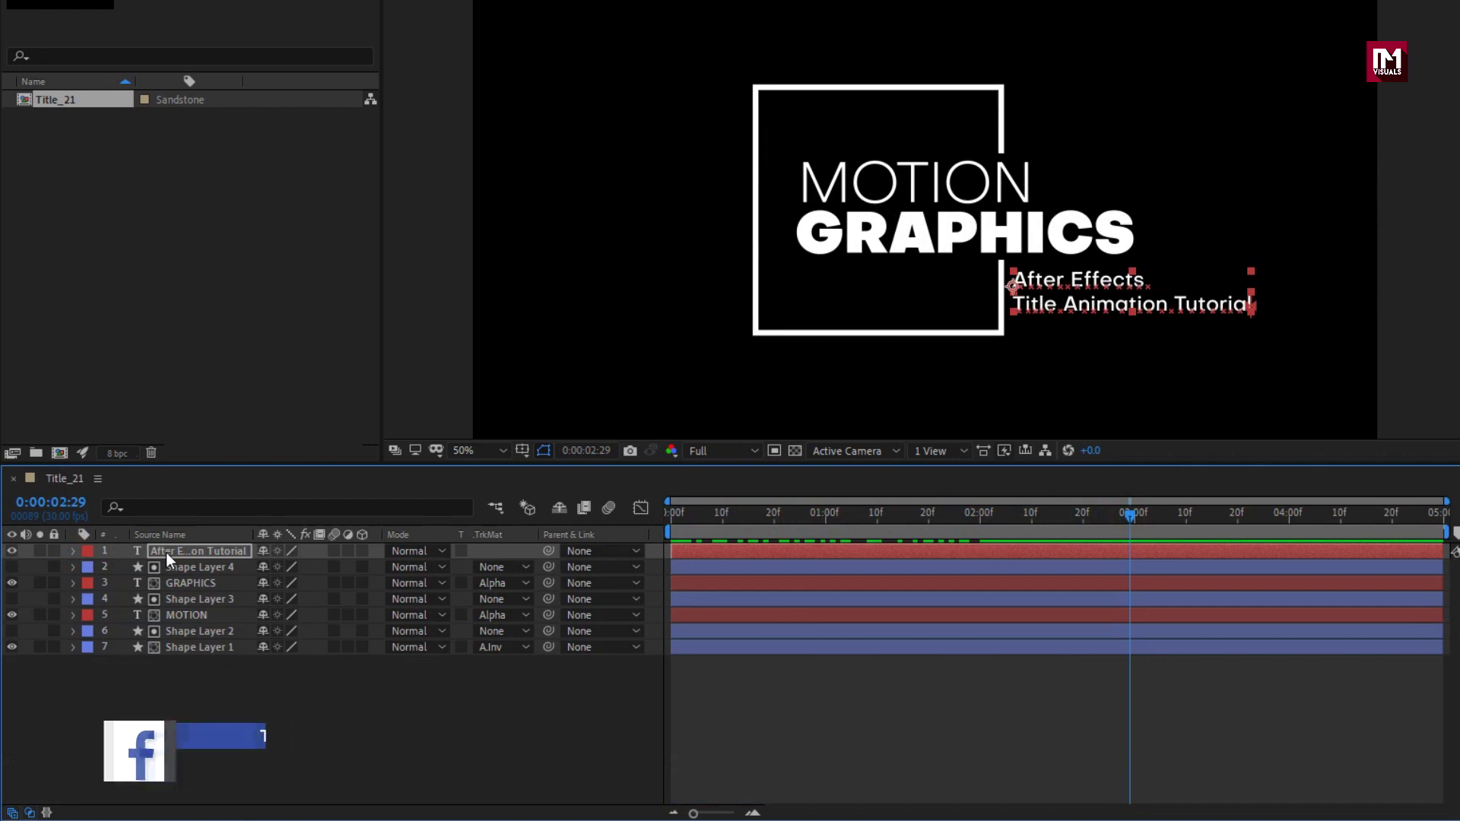
left_click(163, 691)
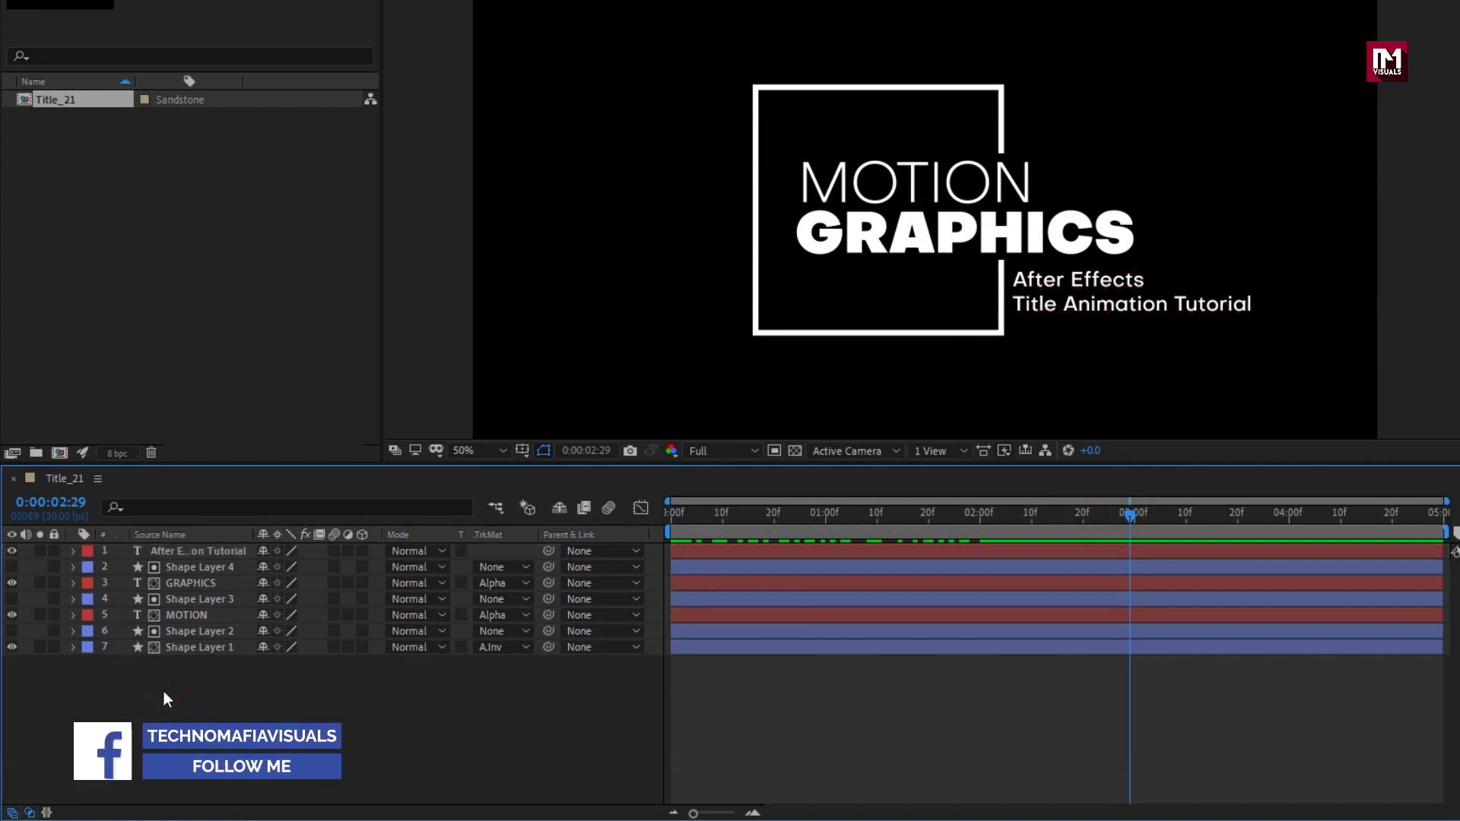
key("u")
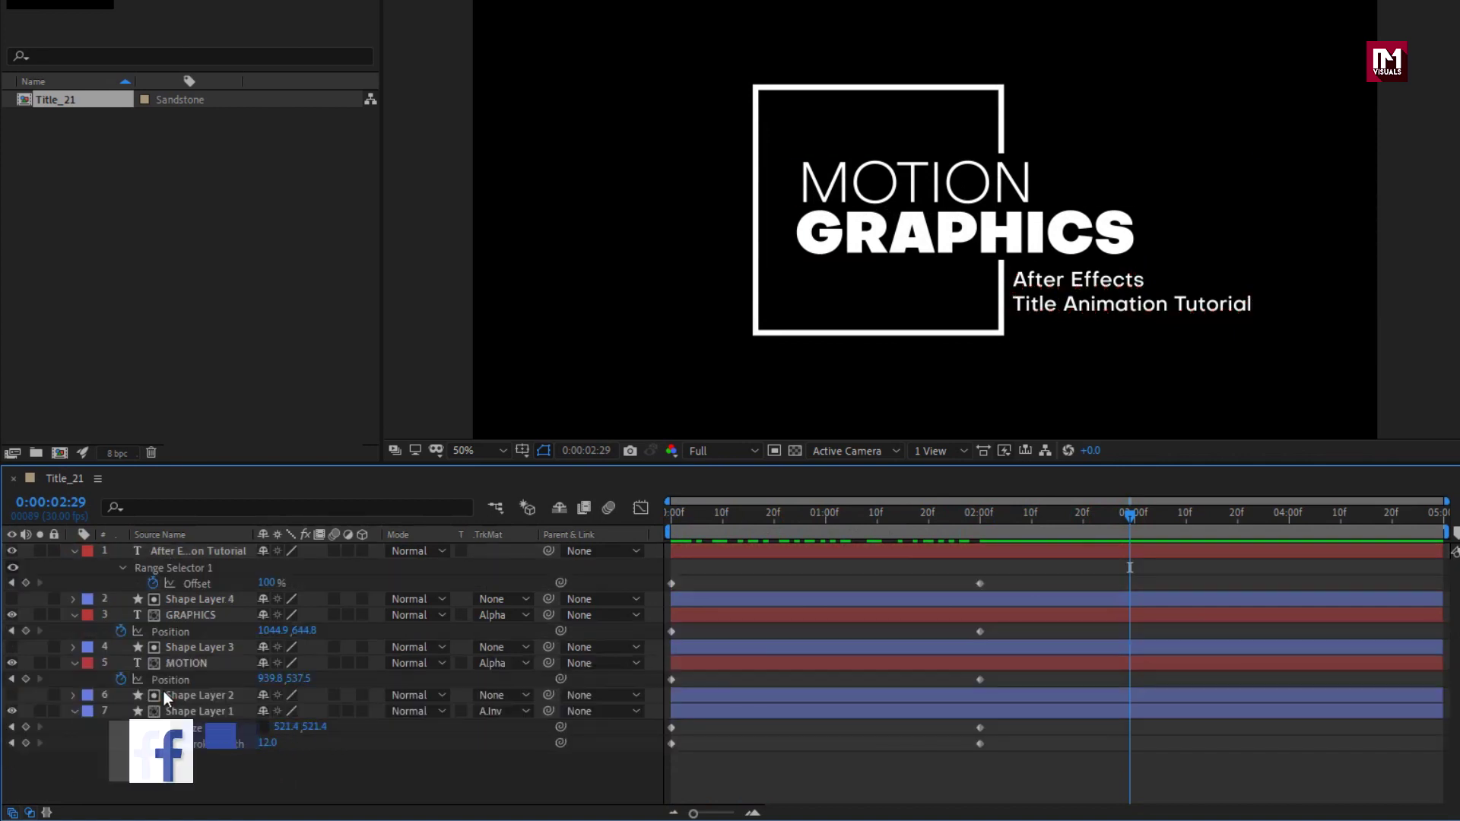
left_click_drag(1037, 775, 650, 562)
right_click(673, 582)
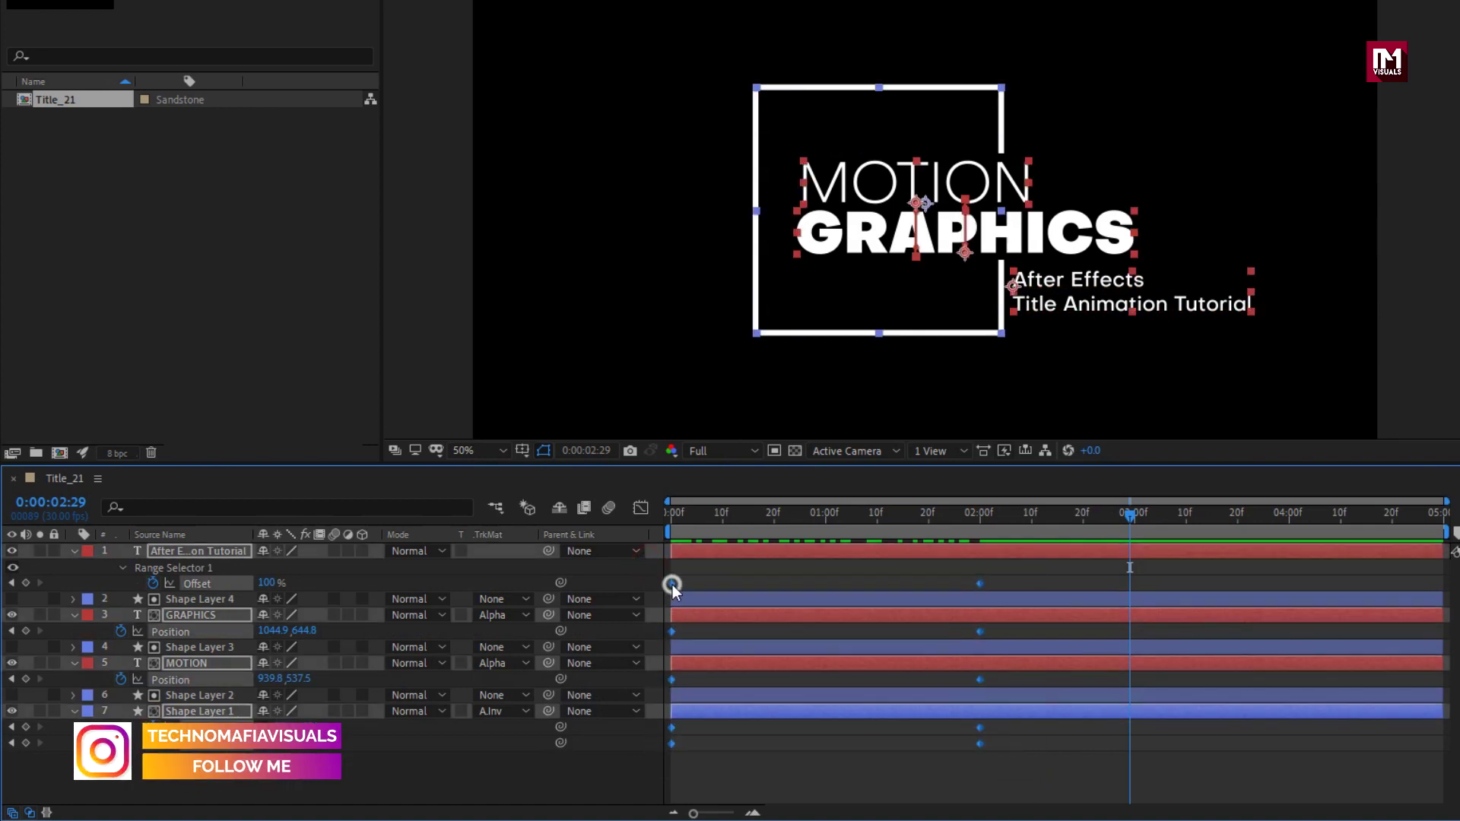
mouse_move(795, 576)
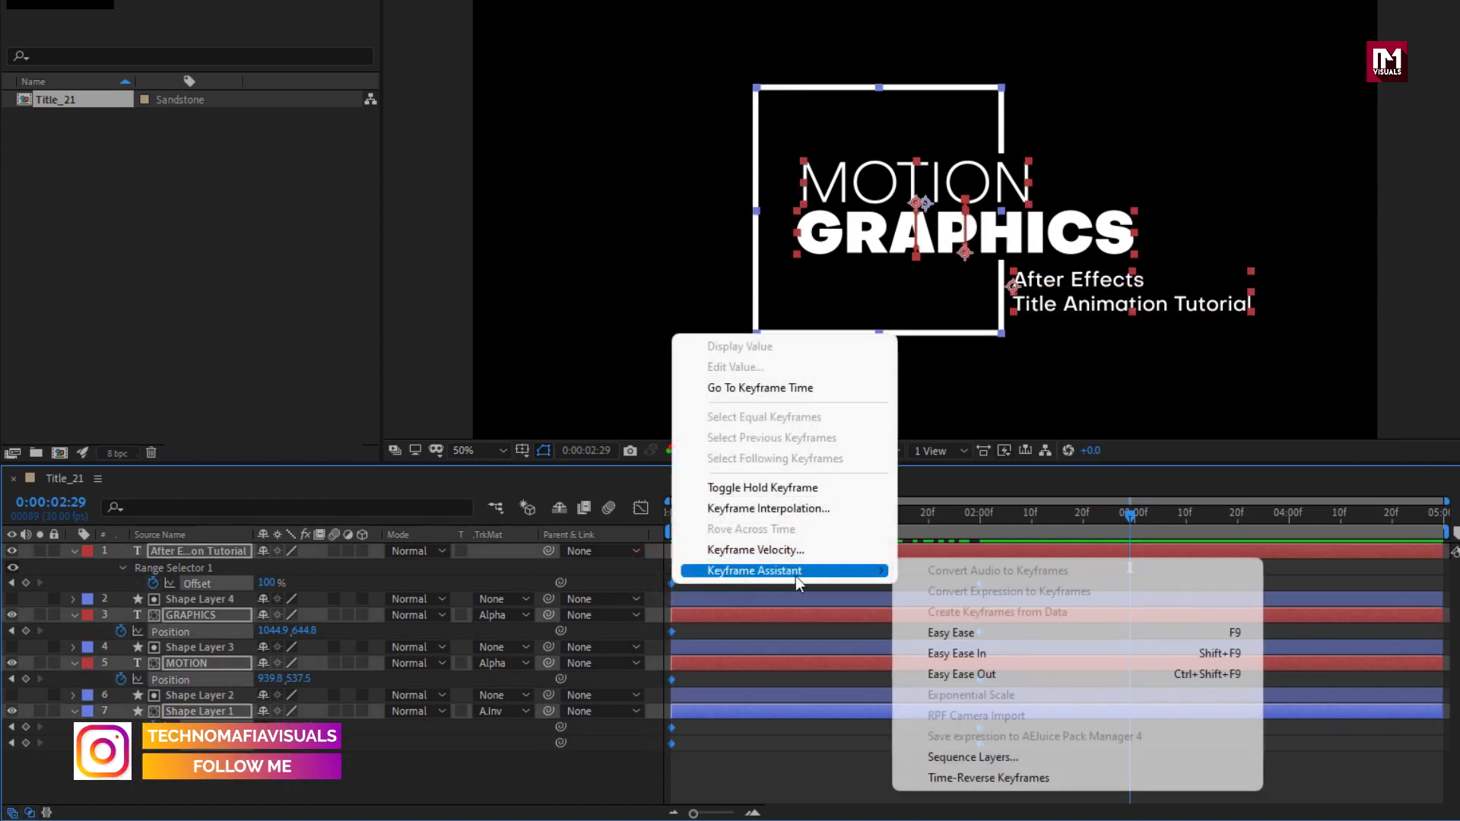
left_click(1042, 633)
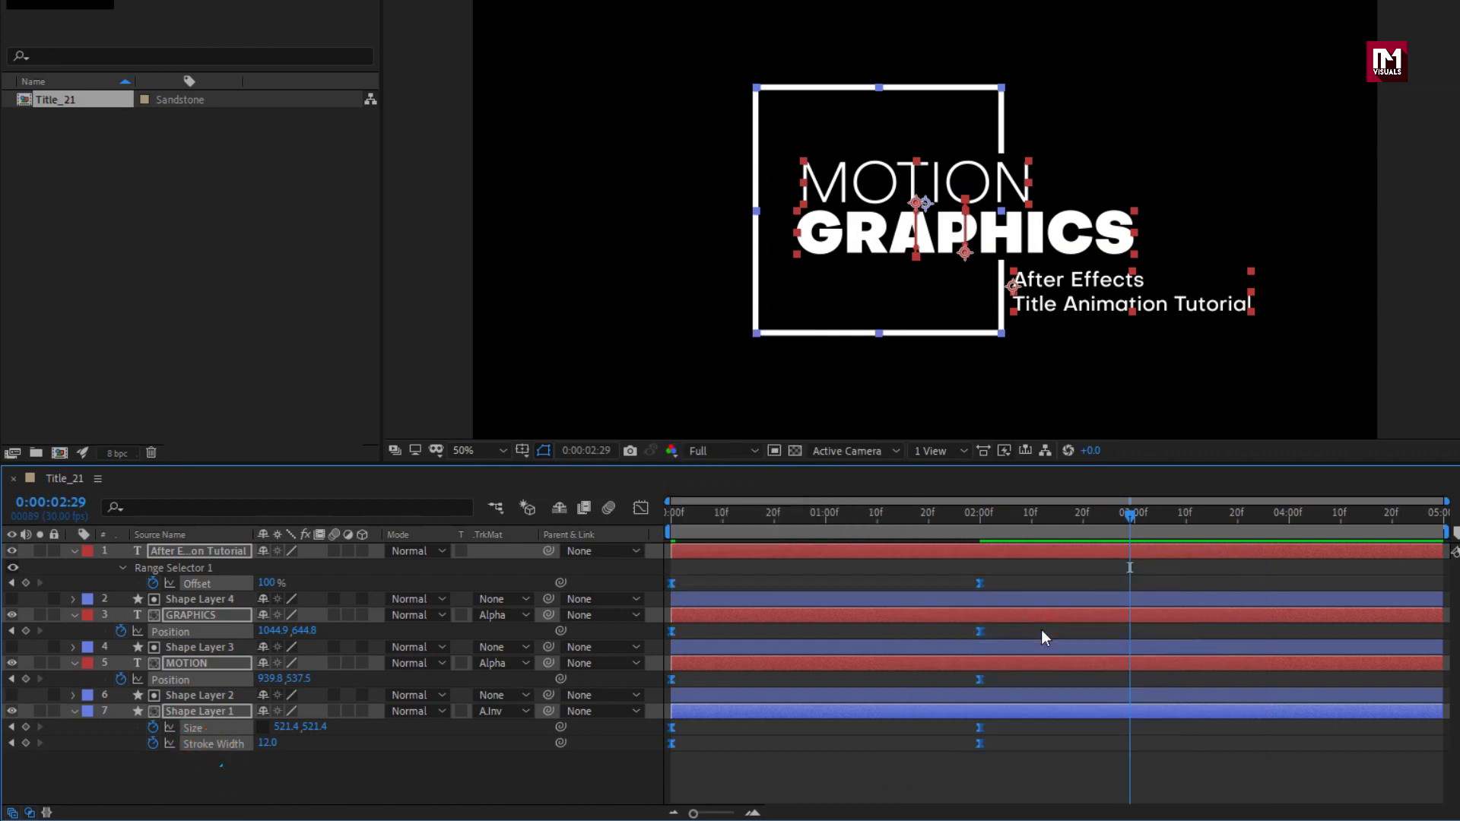
In the Graph Editor's speed graph, scale up the ease influence of the selected keyframes.
left_click(637, 510)
left_click(892, 792)
left_click_drag(923, 763, 826, 763)
Drag the Size speed curve's influence handles to about 96% for sharper easing.
left_click(739, 703)
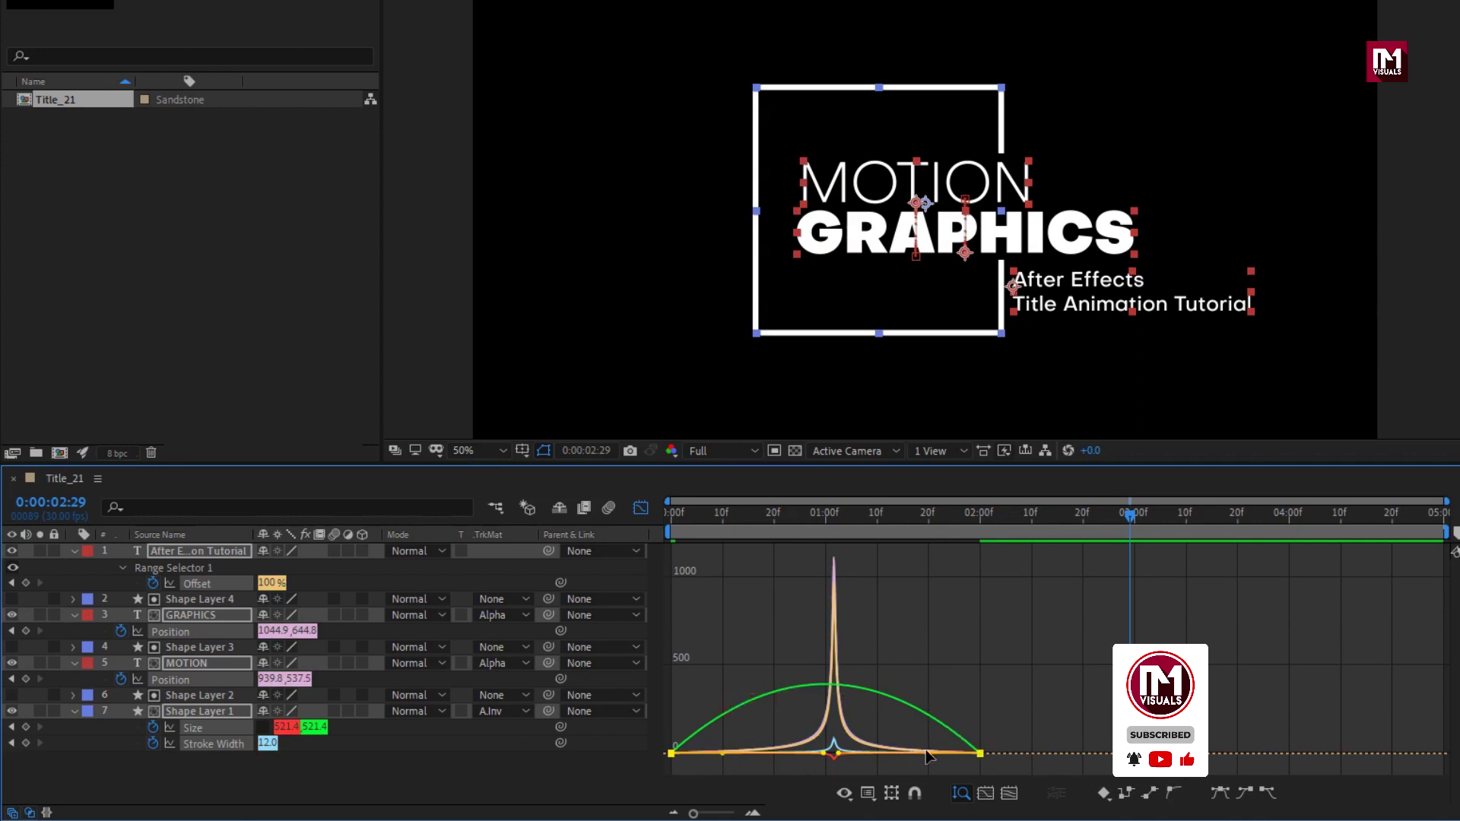
left_click_drag(929, 756, 848, 756)
left_click_drag(843, 758, 844, 760)
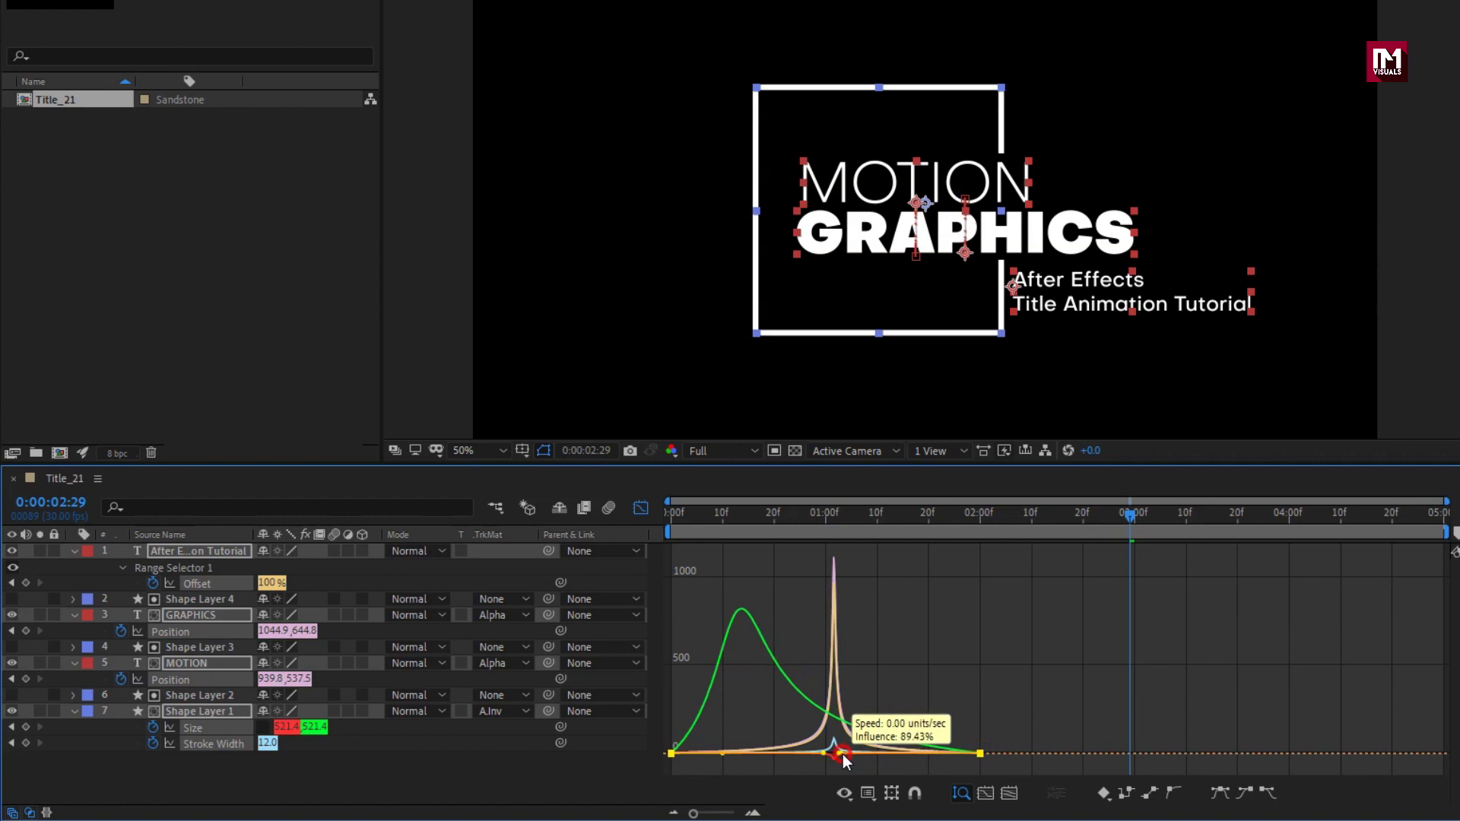
left_click(700, 724)
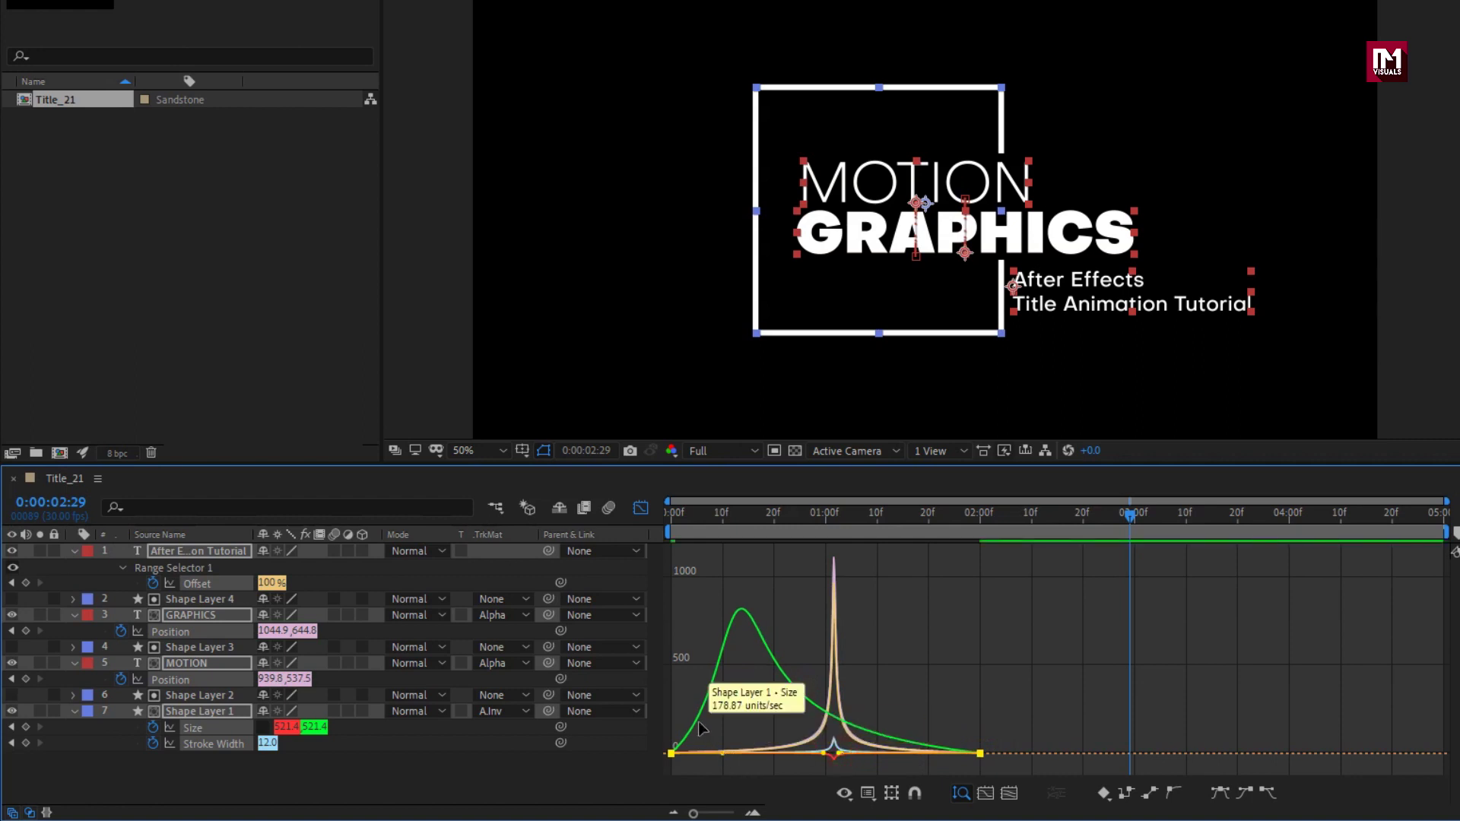
left_click_drag(725, 755, 821, 754)
Preview the title animation from frame 0, then deselect and collapse all layers.
left_click(668, 525)
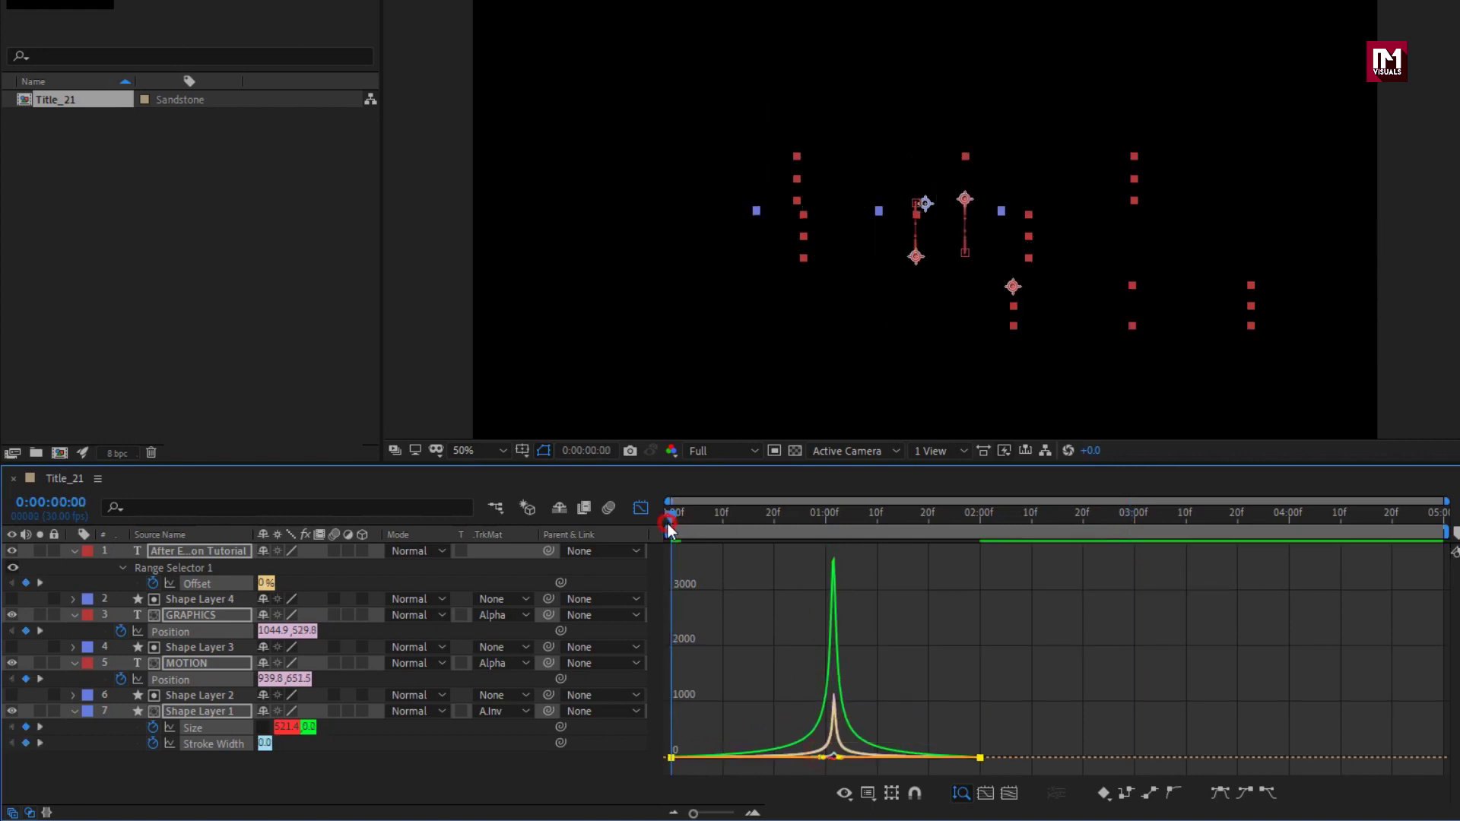
key("space")
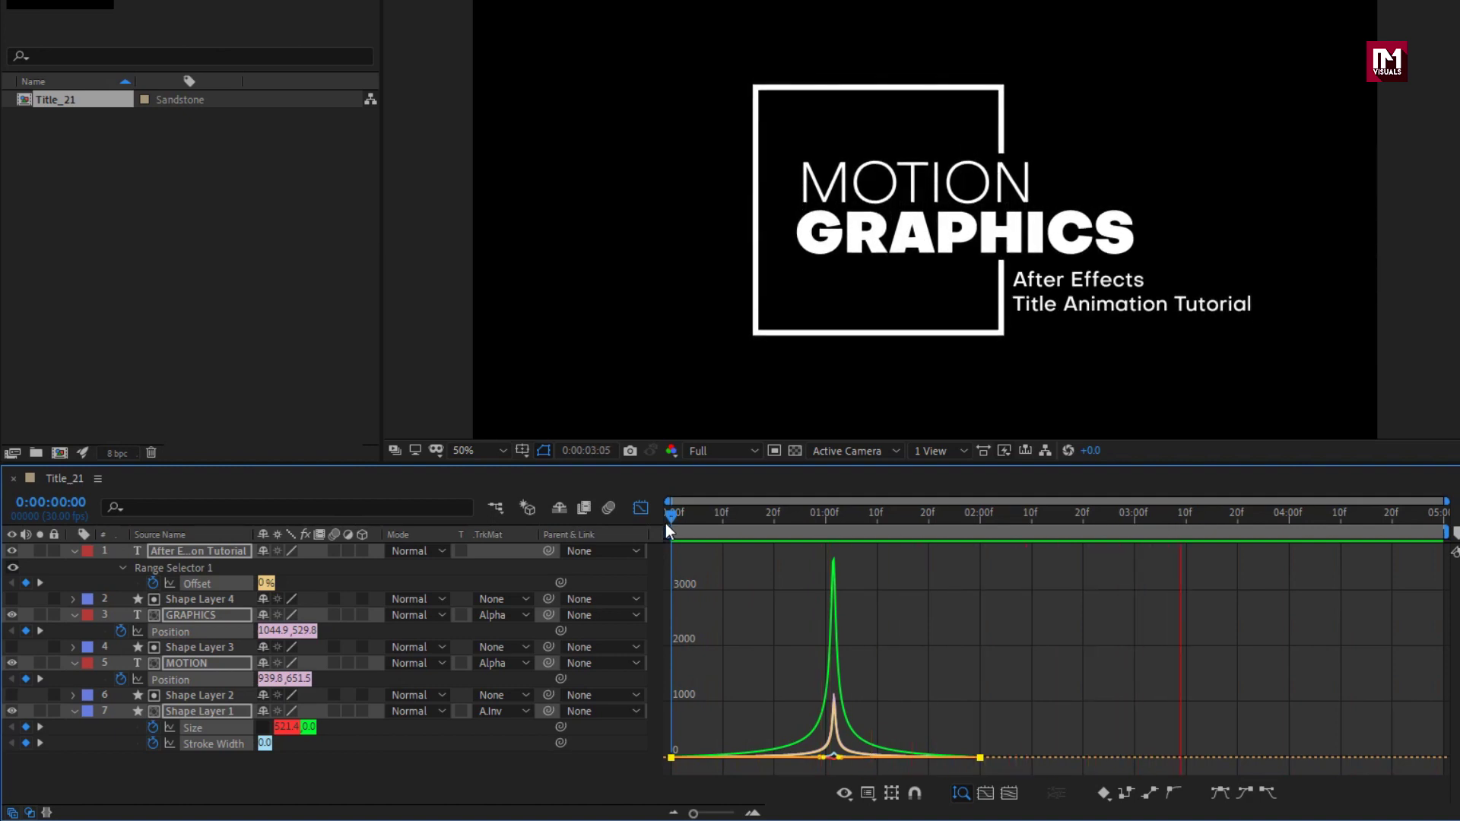
key("space")
left_click_drag(681, 514, 840, 514)
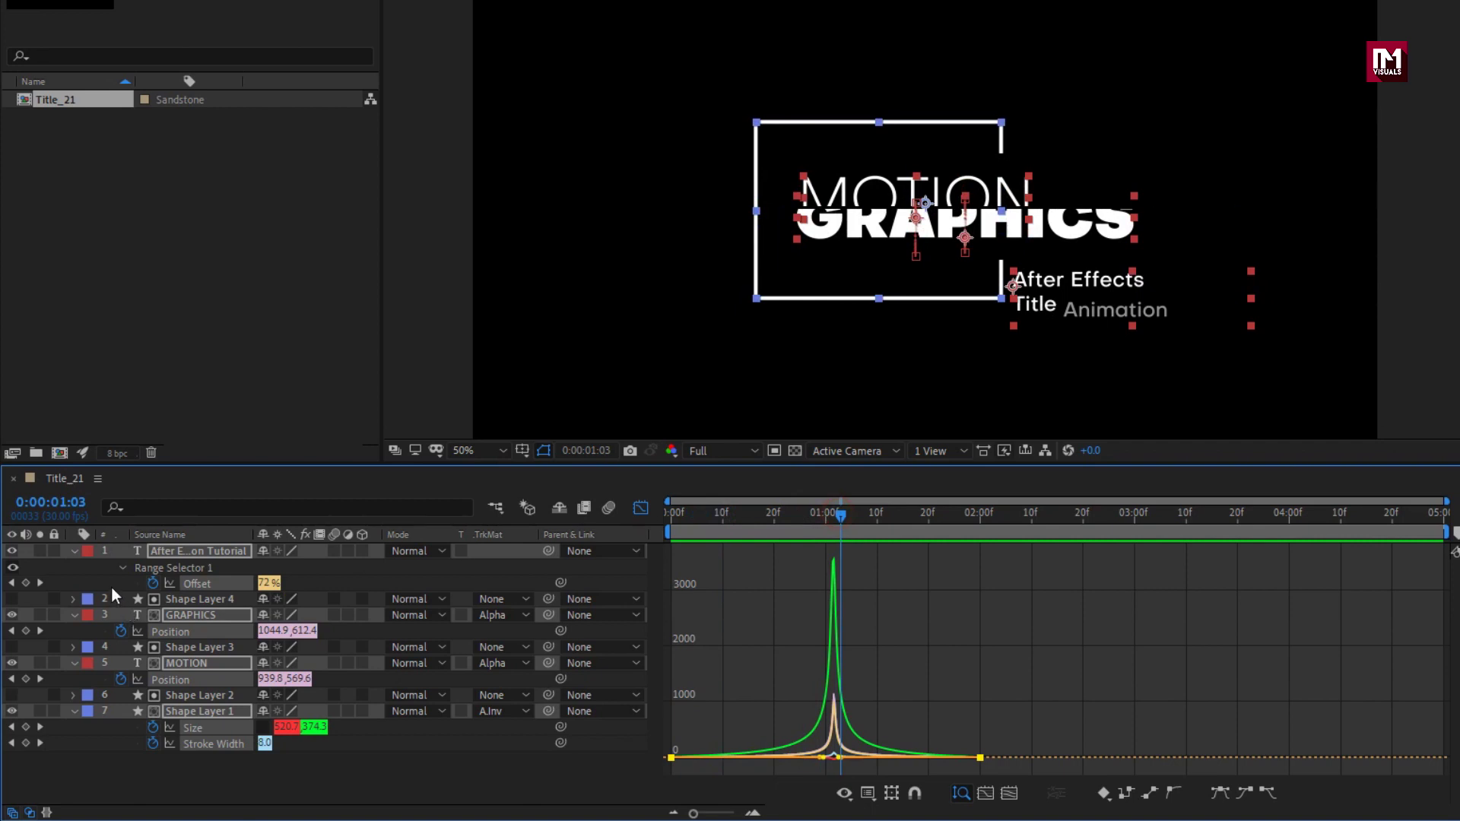
key("ctrl+shift+a")
key("u")
left_click(637, 507)
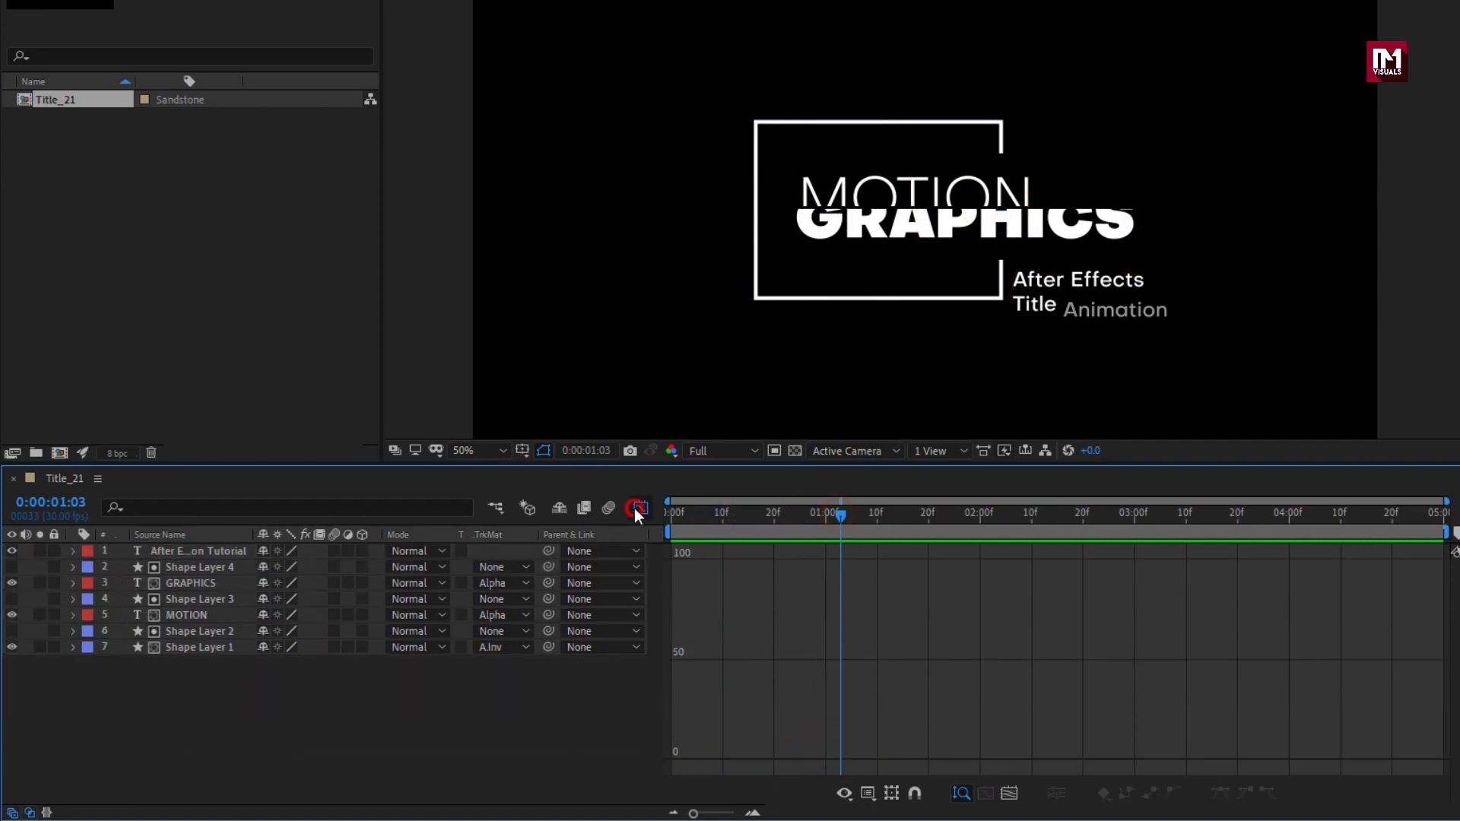
Select the subtitle layer, scrub through the animation, then marquee-select all seven layers.
left_click(692, 548)
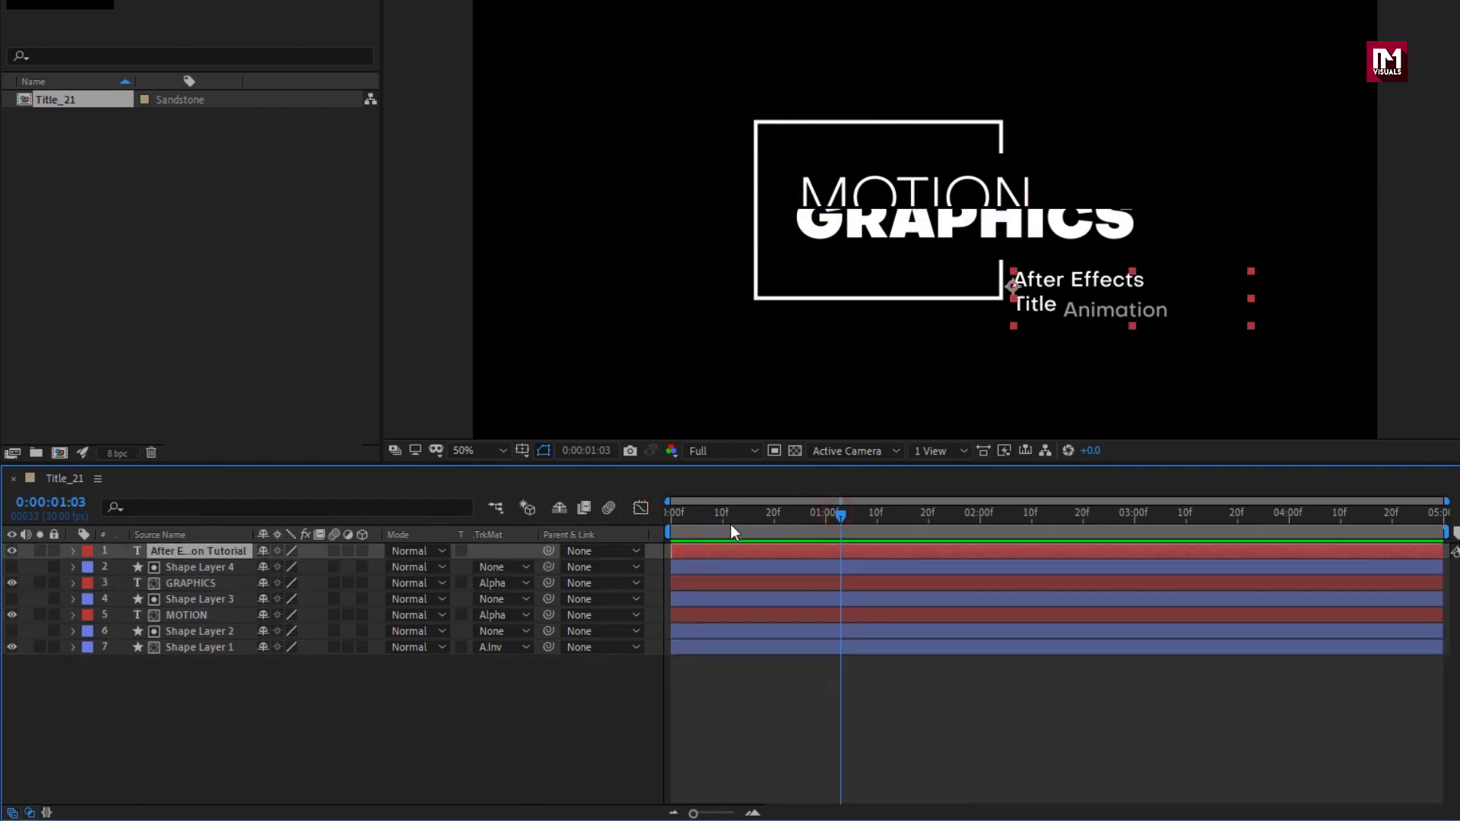
left_click_drag(727, 522, 1060, 526)
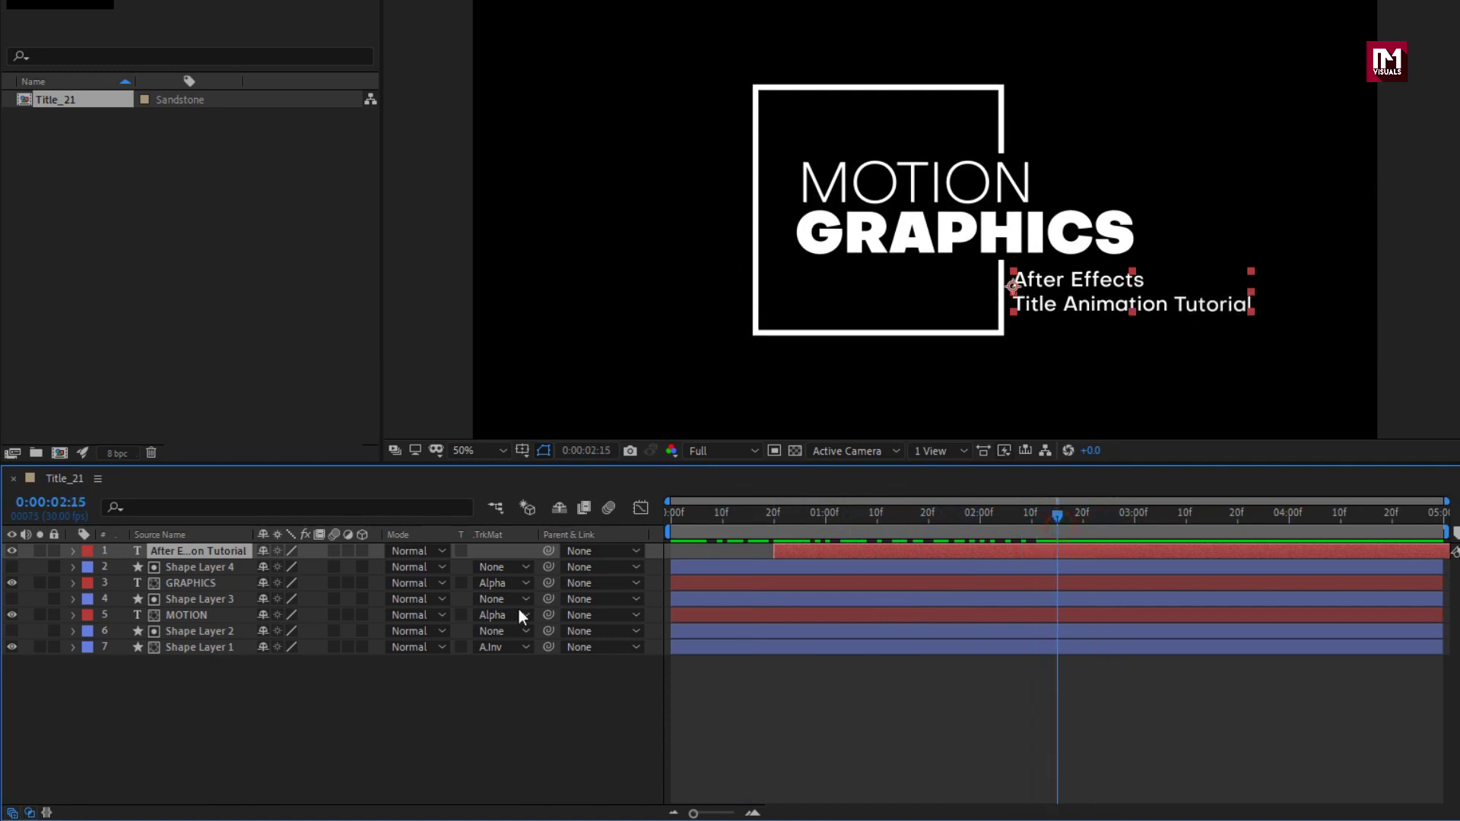
left_click_drag(162, 697, 186, 549)
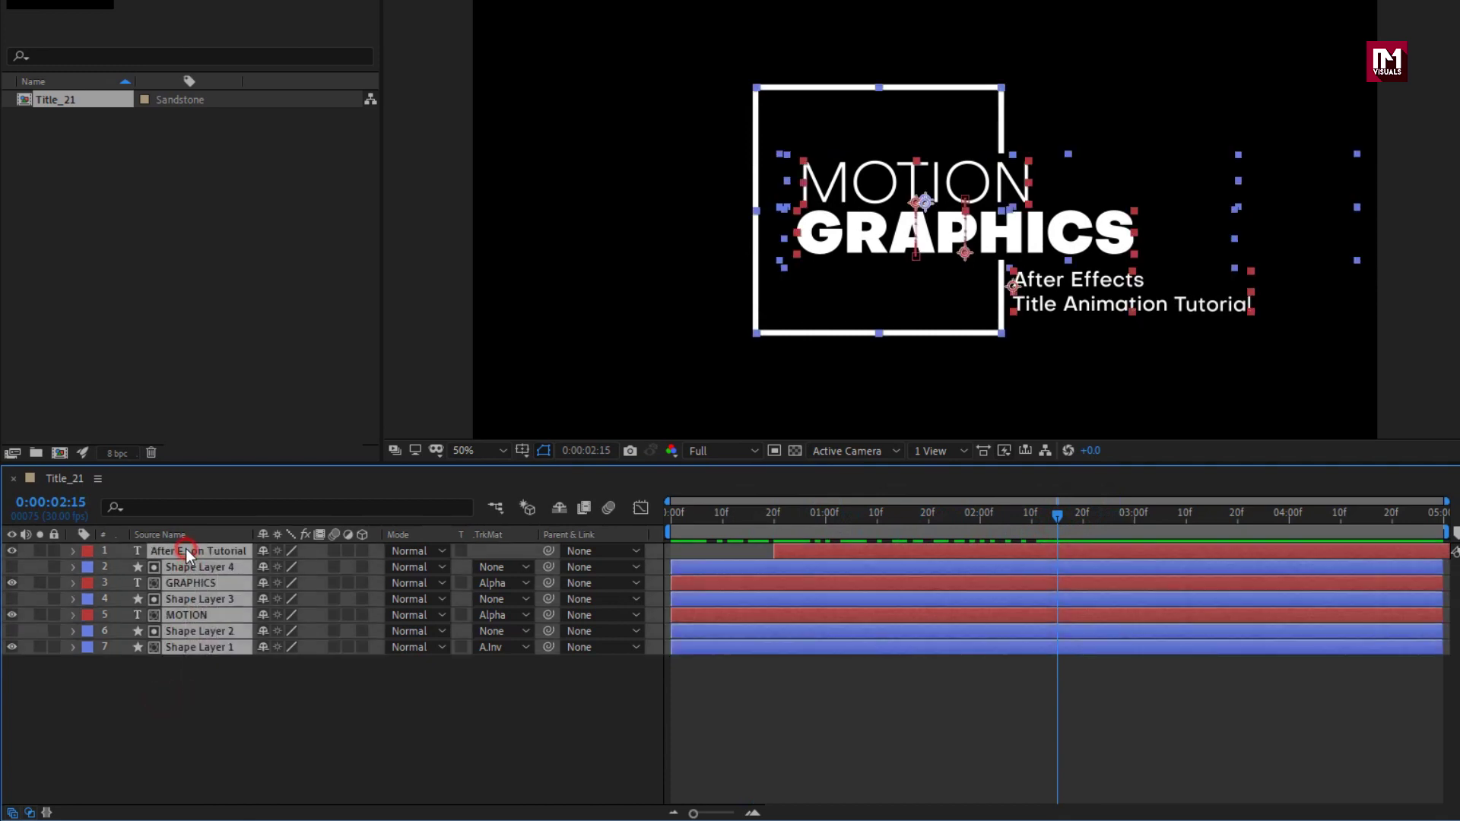
Pre-compose the seven selected layers into a precomp named 'Title', moving all attributes.
right_click(185, 549)
left_click(230, 465)
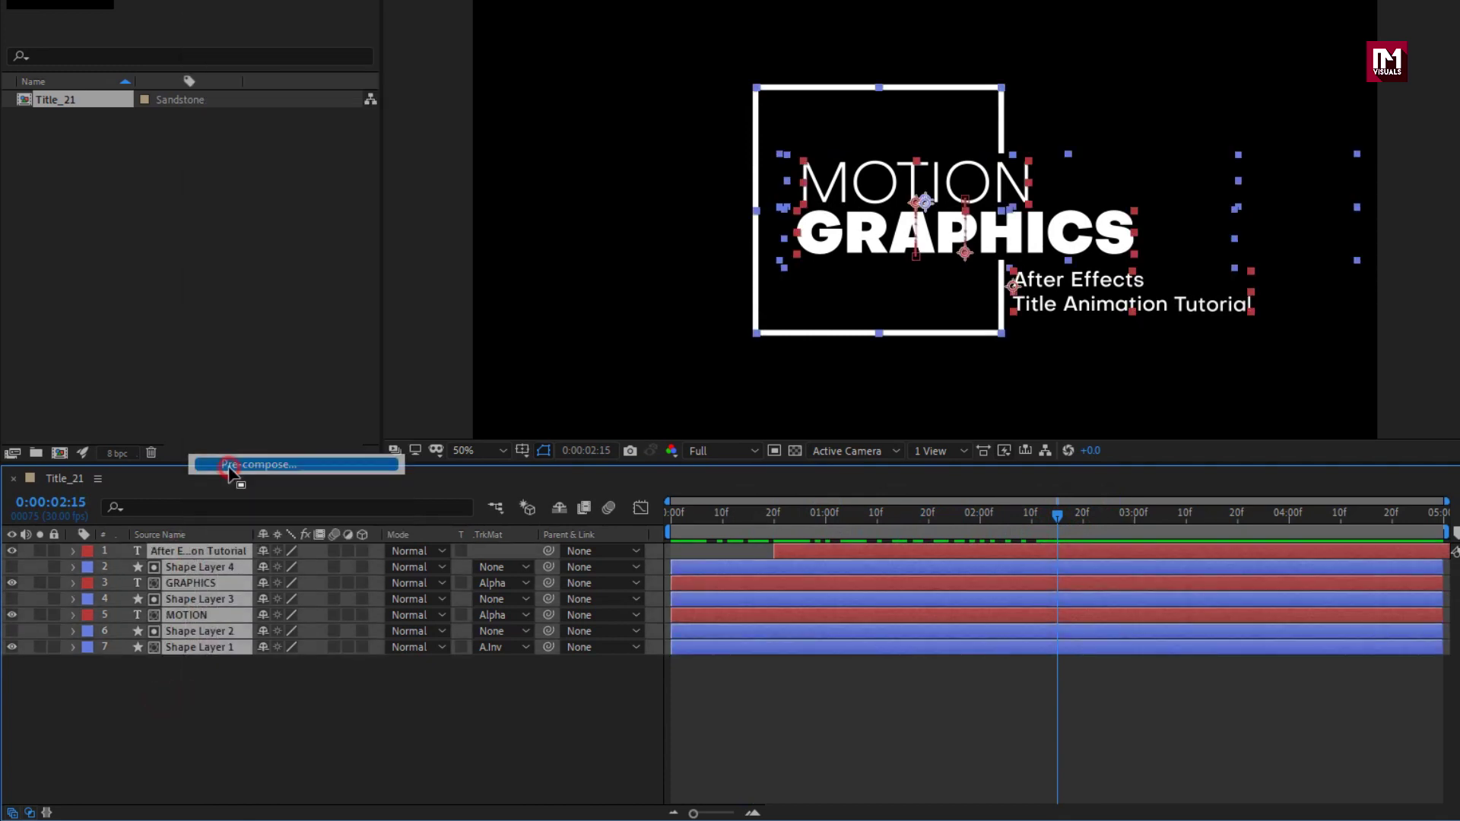
type("Ti")
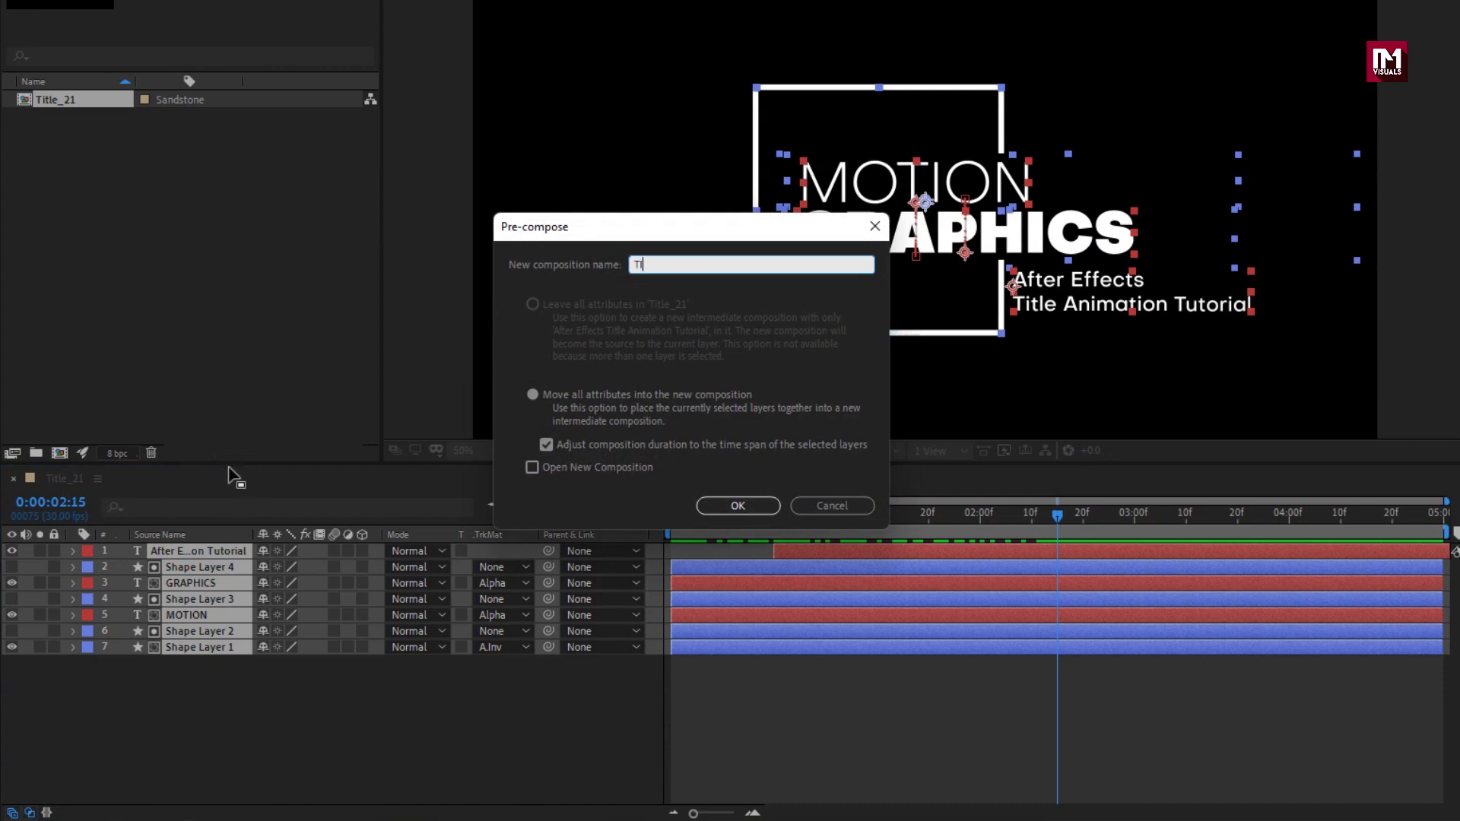
left_click(710, 510)
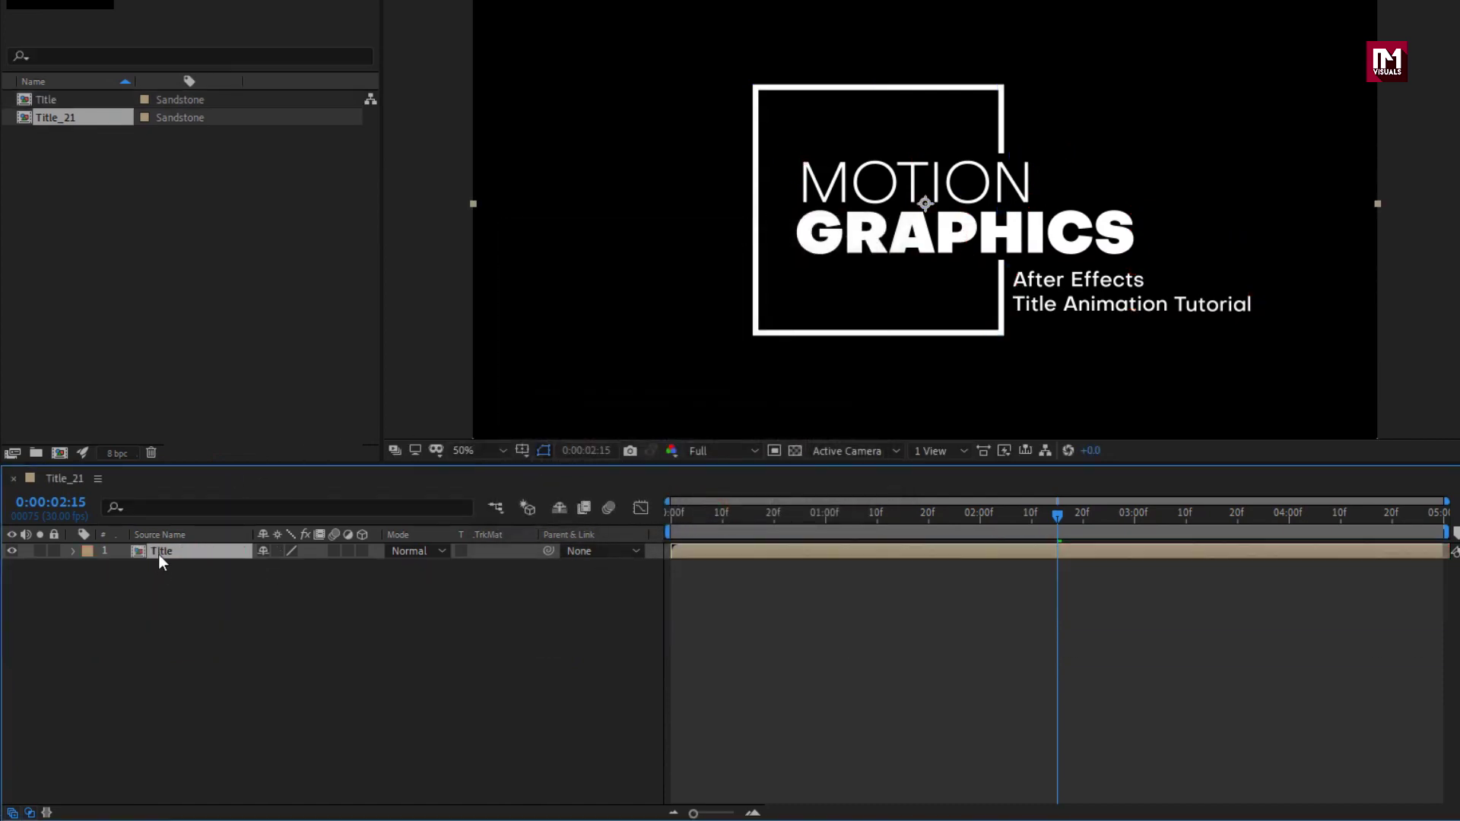
Enable Time Remapping on the Title layer and add a Time Remap keyframe at 2:15.
right_click(161, 552)
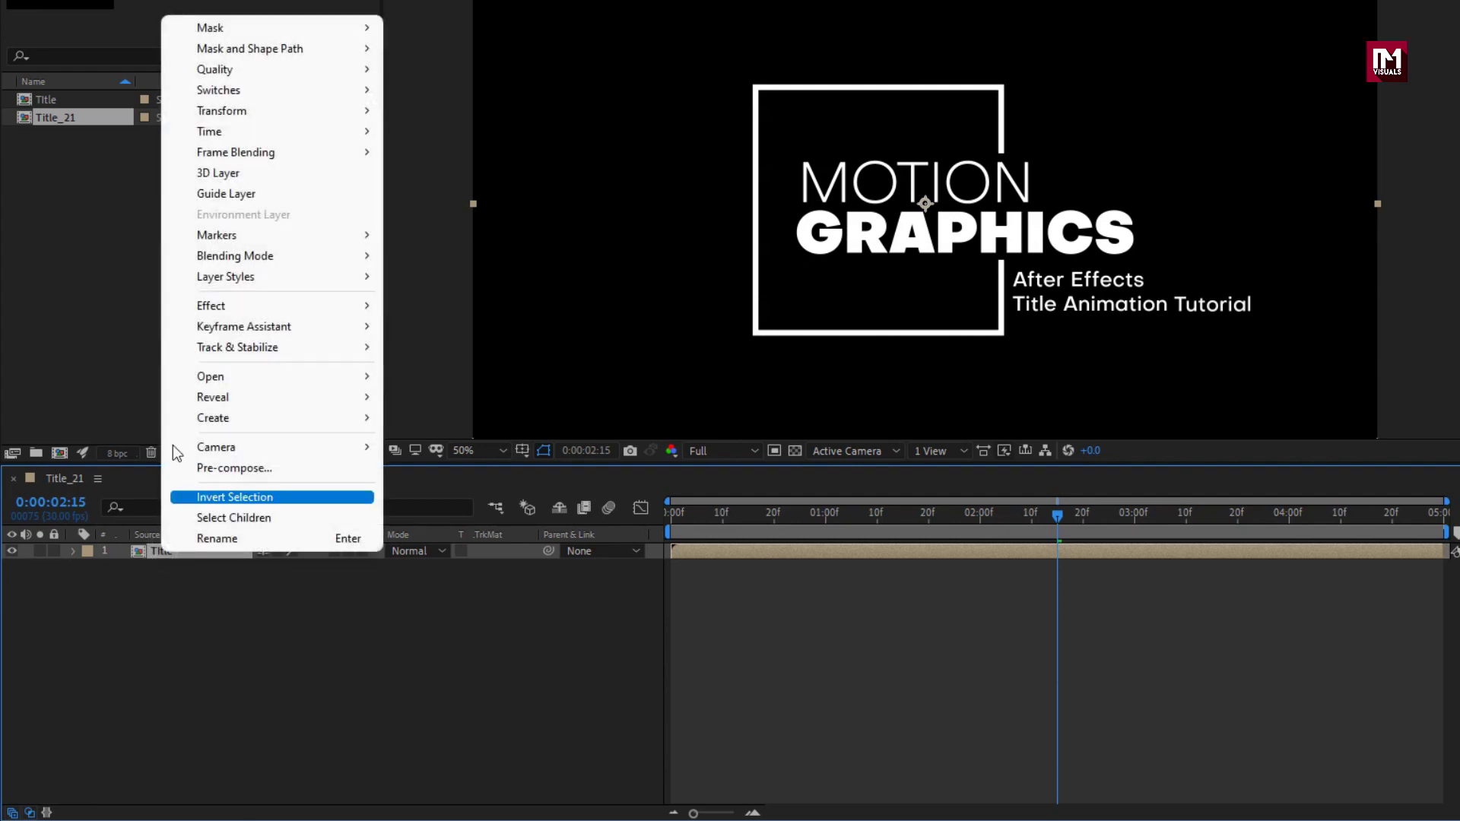
mouse_move(212, 135)
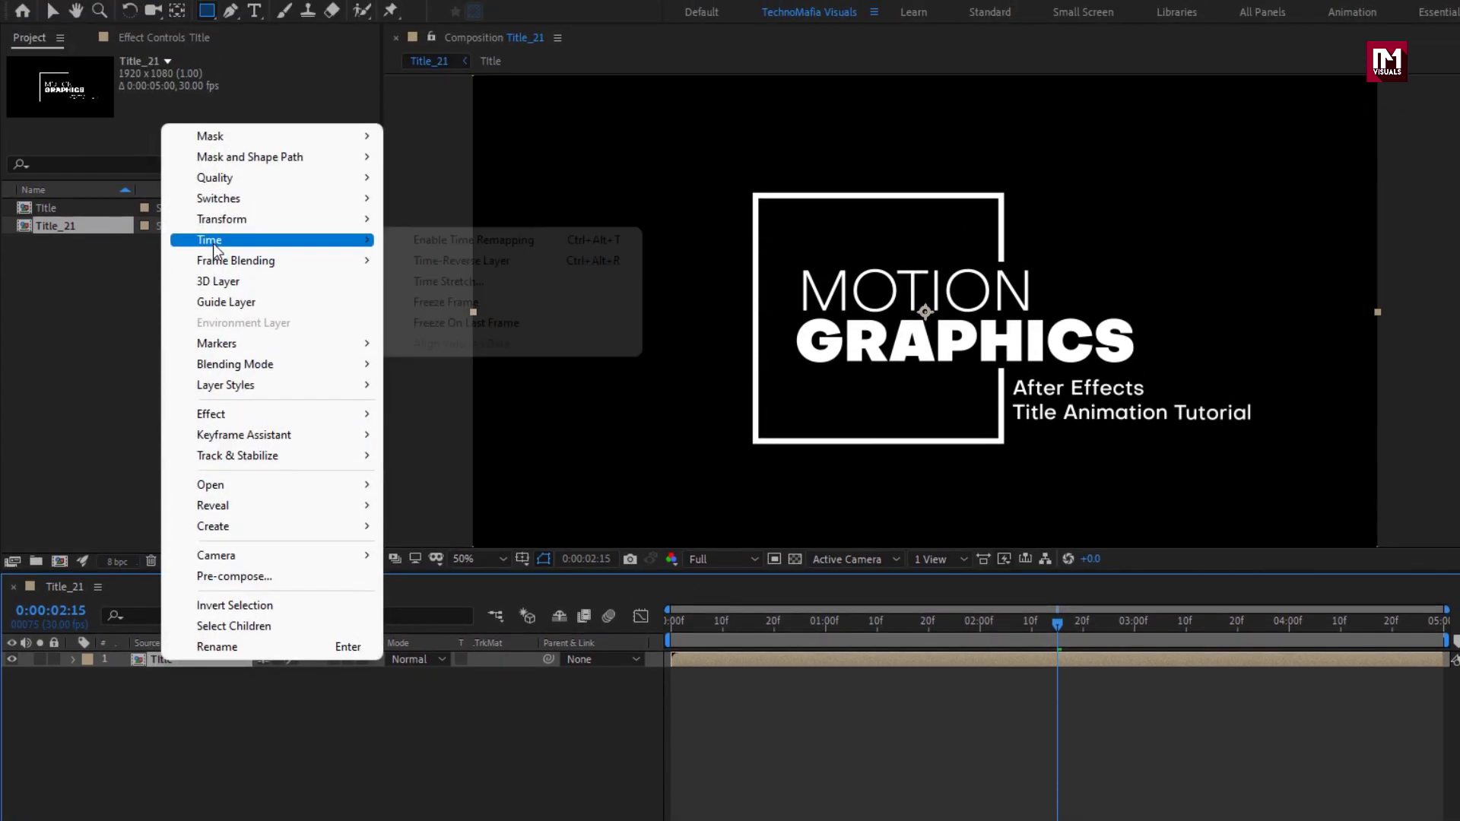
left_click(541, 241)
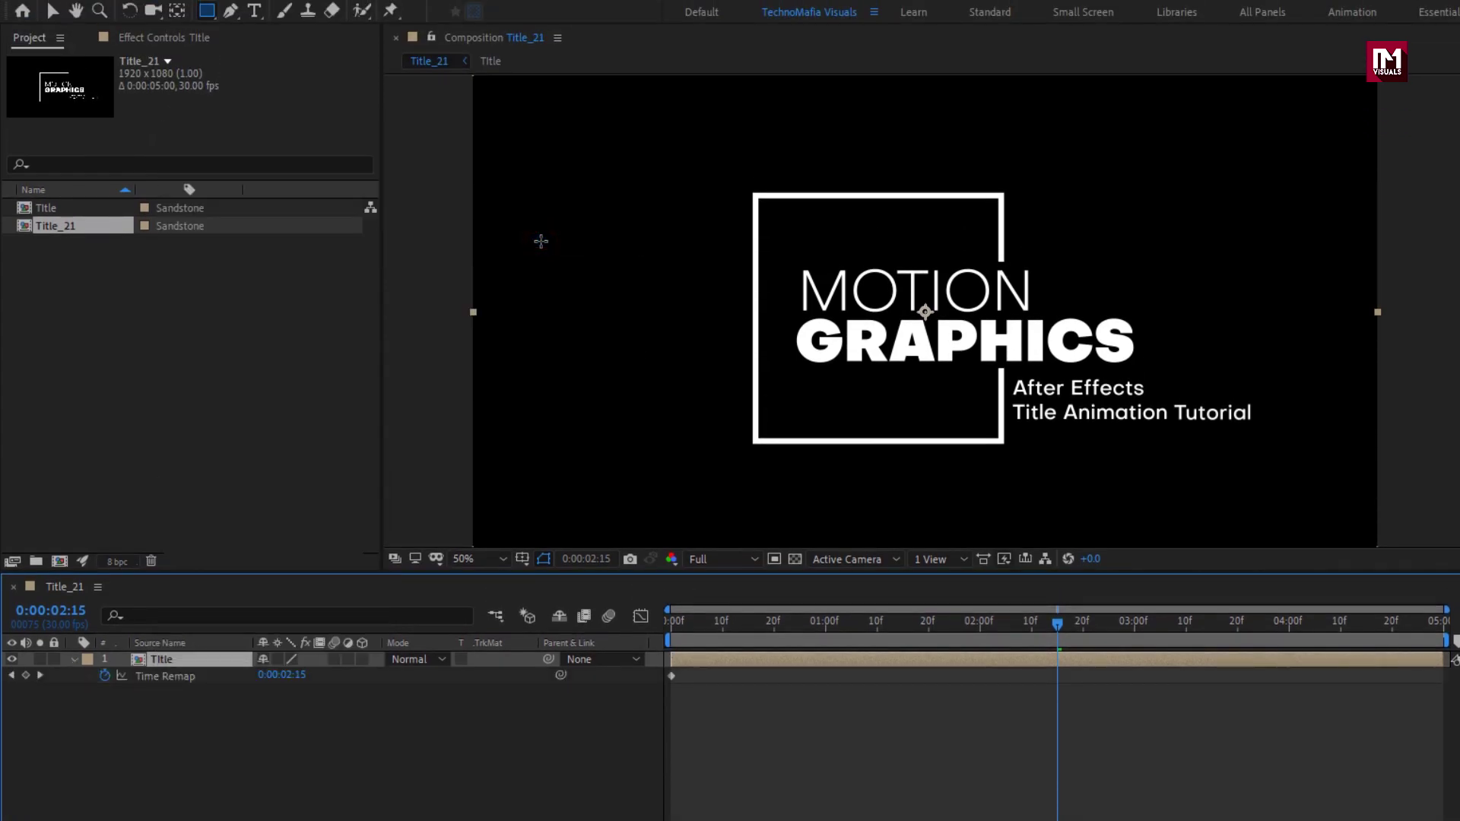
mouse_move(1042, 630)
left_mouse_down()
mouse_move(1029, 629)
mouse_move(1060, 629)
left_mouse_up()
left_click(29, 676)
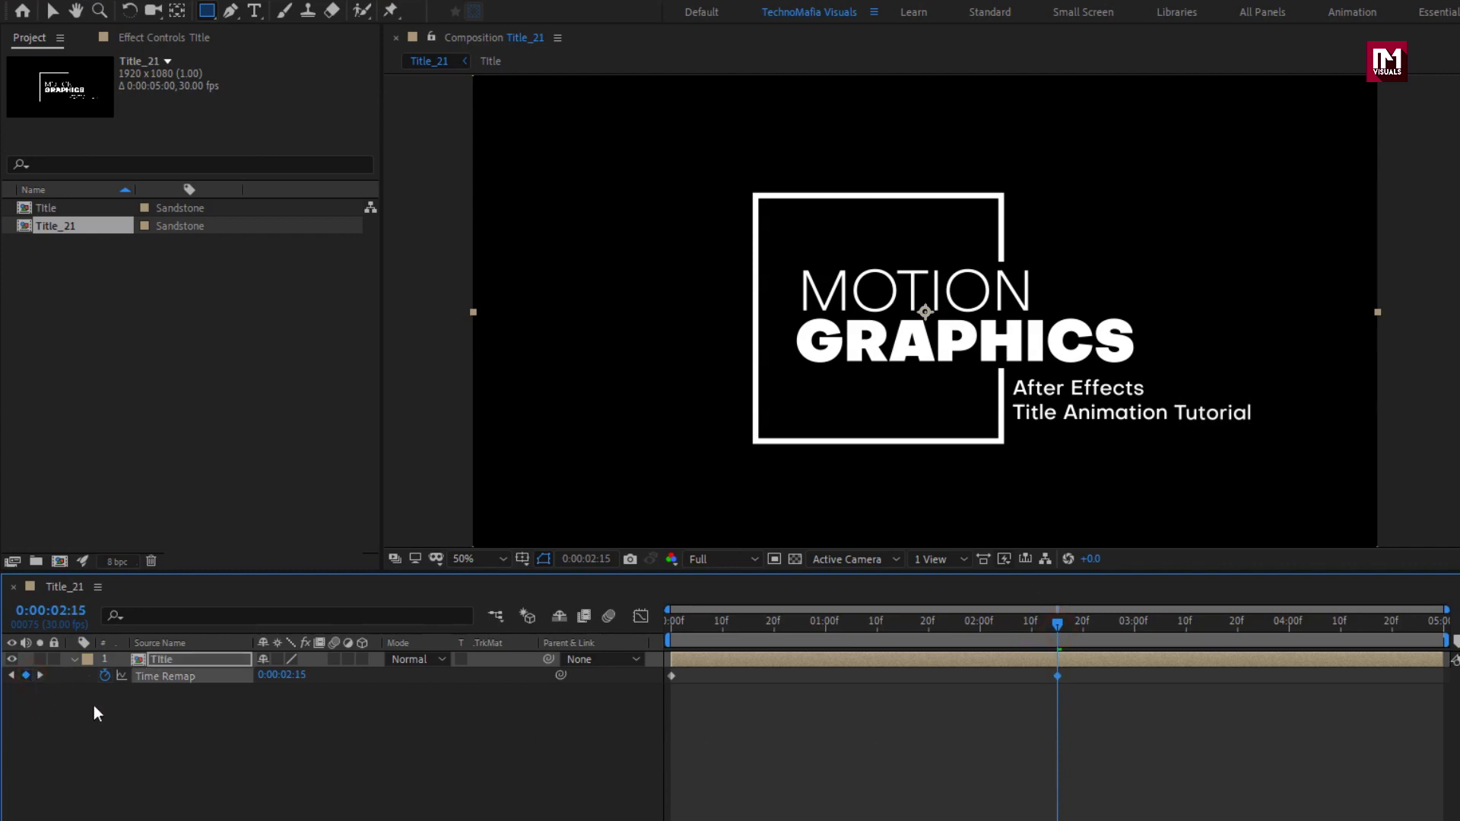
Set Time Remap to 0:00:00:00 at the comp's last frame and preview from the start.
left_click_drag(1058, 623, 1443, 630)
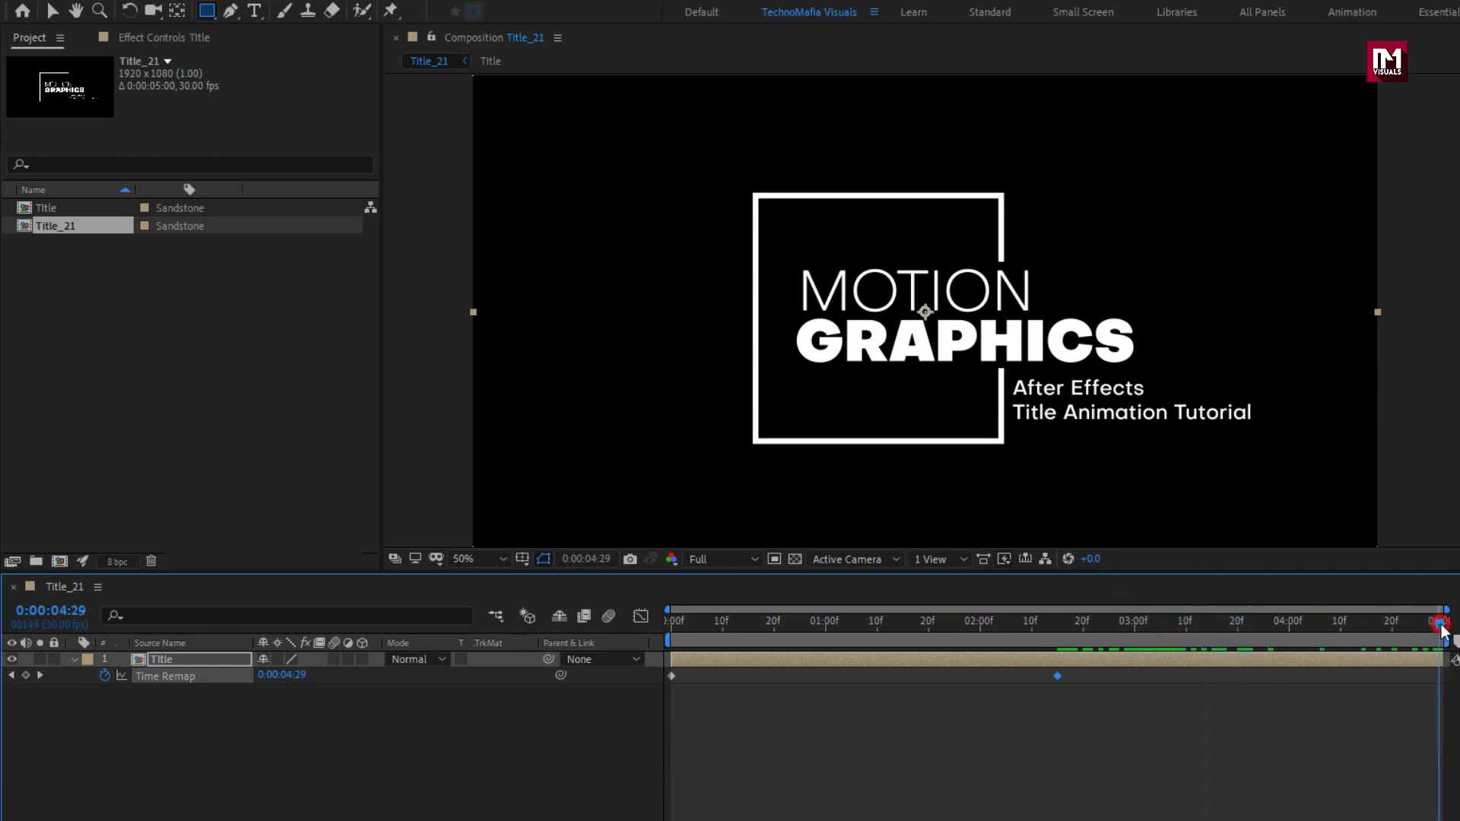
left_click(298, 676)
left_click_drag(297, 676, 316, 676)
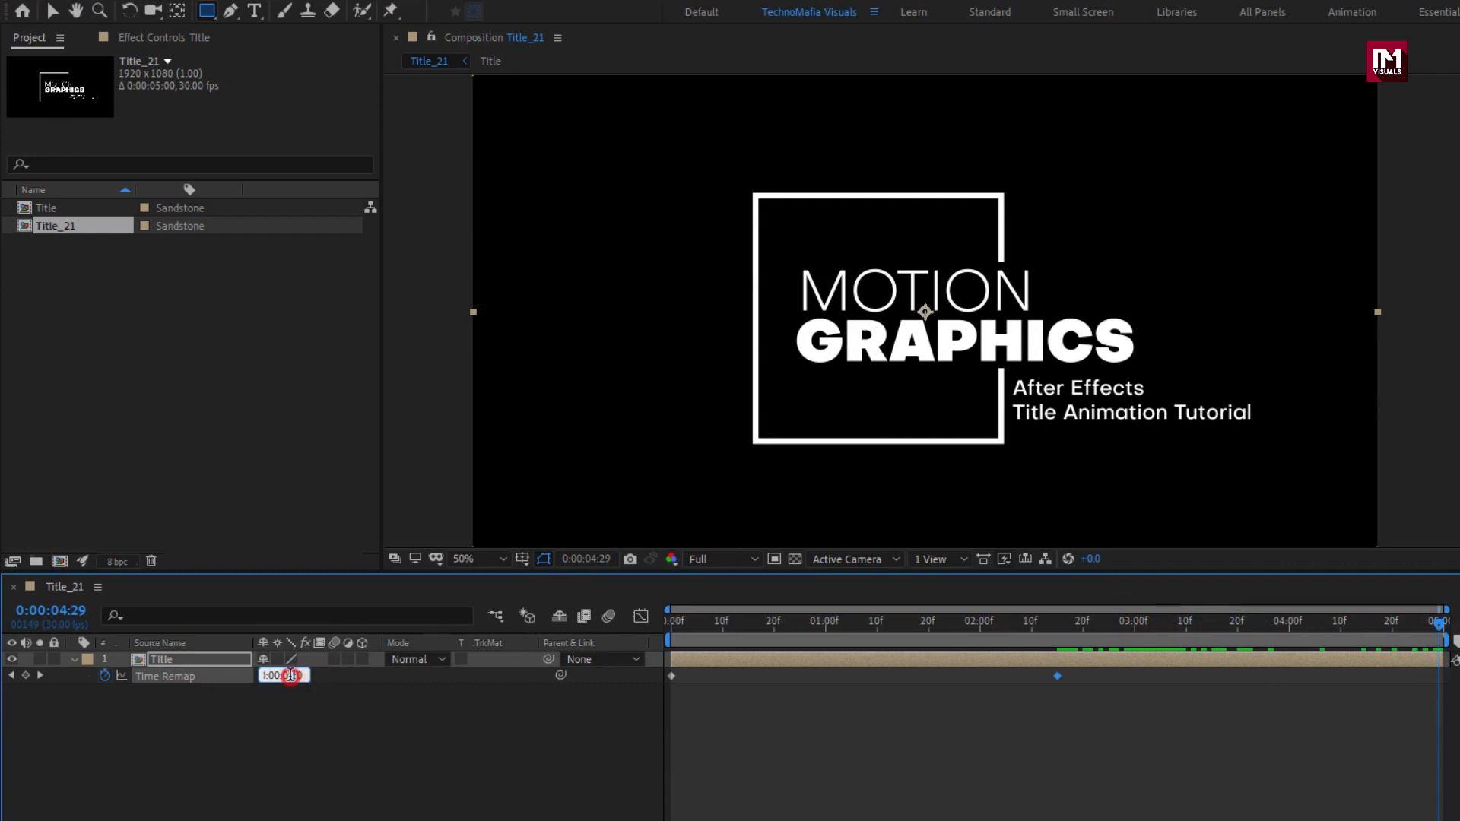
key("Return")
left_click(682, 625)
key("space")
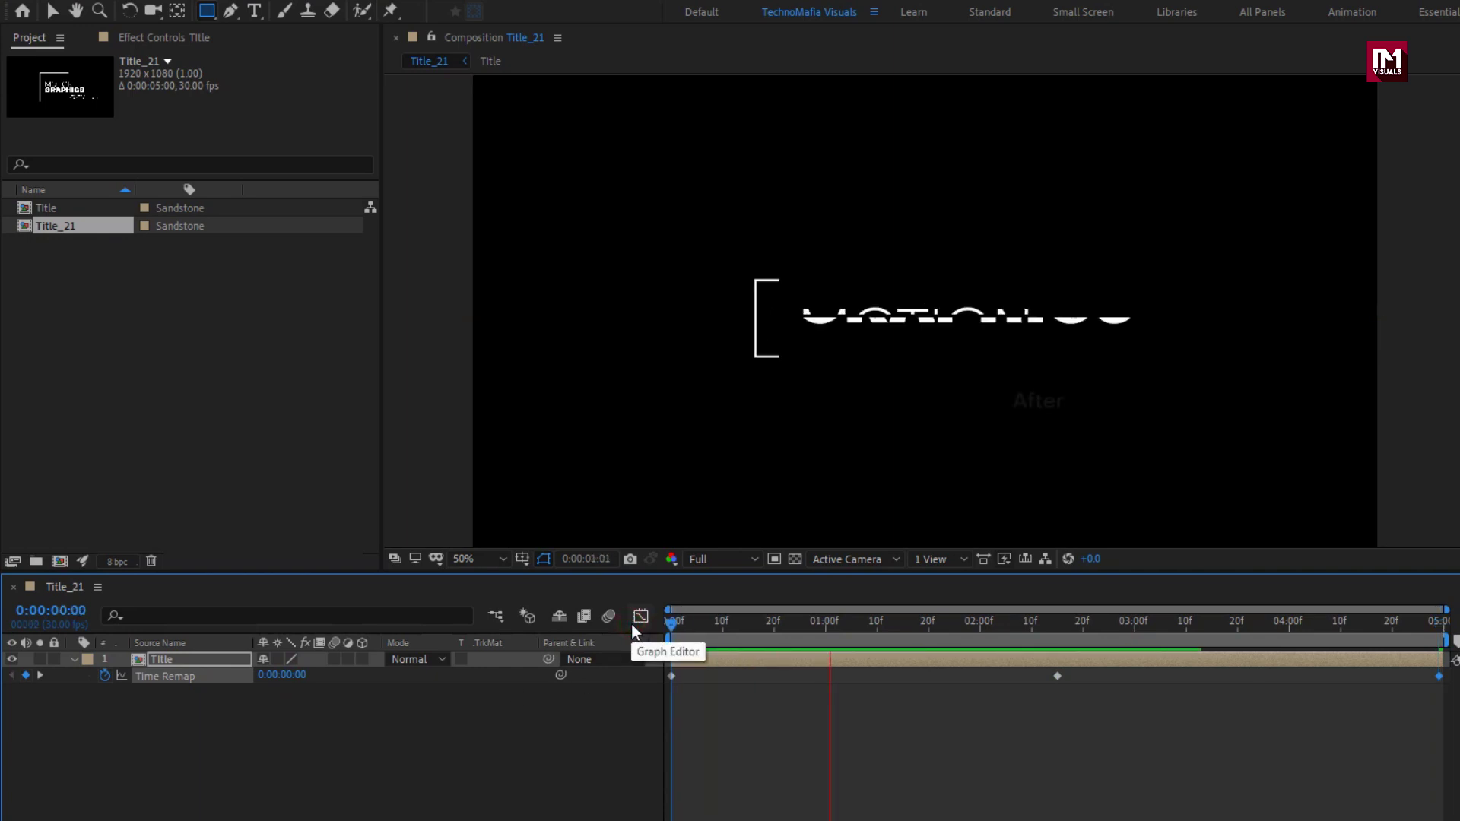